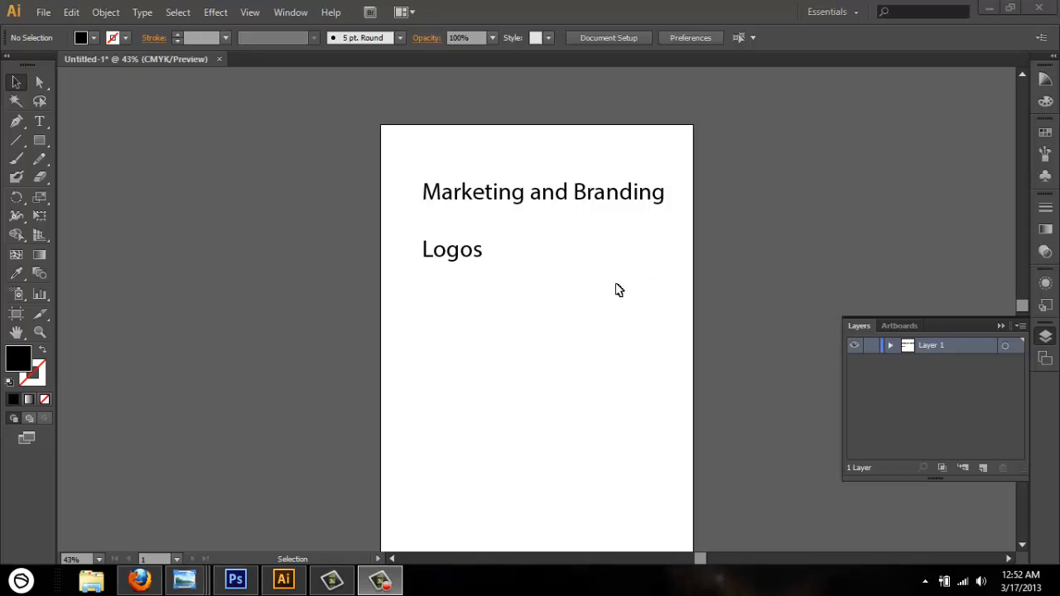
# - Minimize Illustrator to view the logo sample images in Windows Photo Viewer, and close the WoG1, Fs1 and WOG5 image windows
pyautogui.click(991, 10)
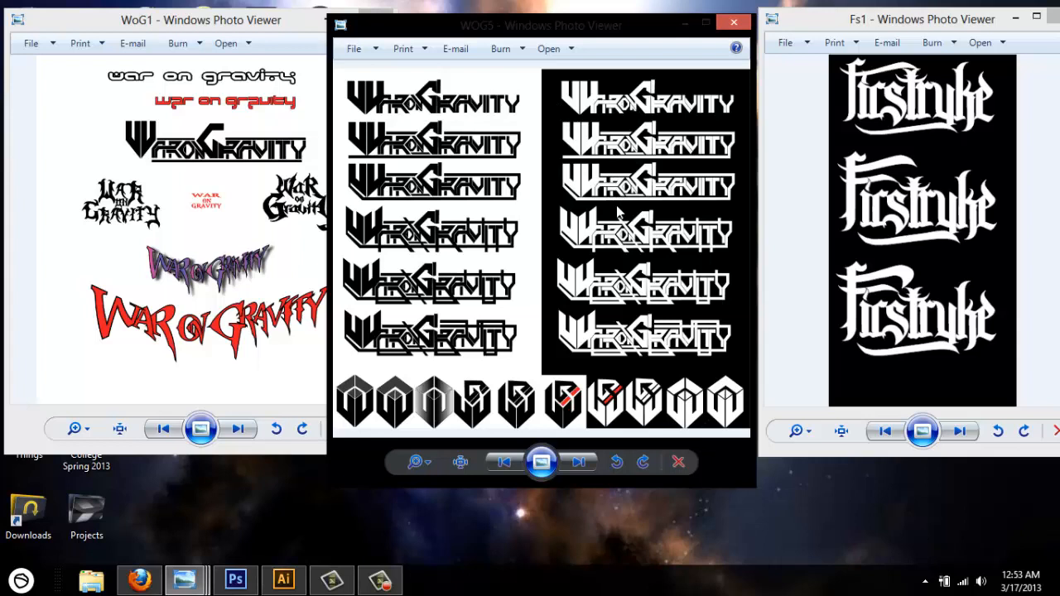
pyautogui.click(267, 16)
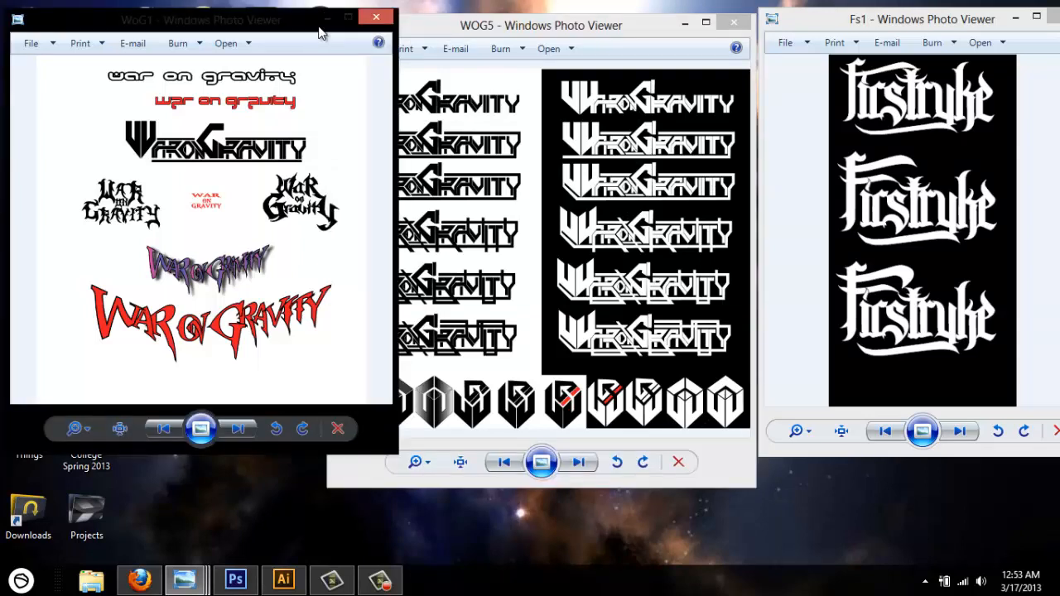
pyautogui.click(376, 16)
pyautogui.click(1051, 16)
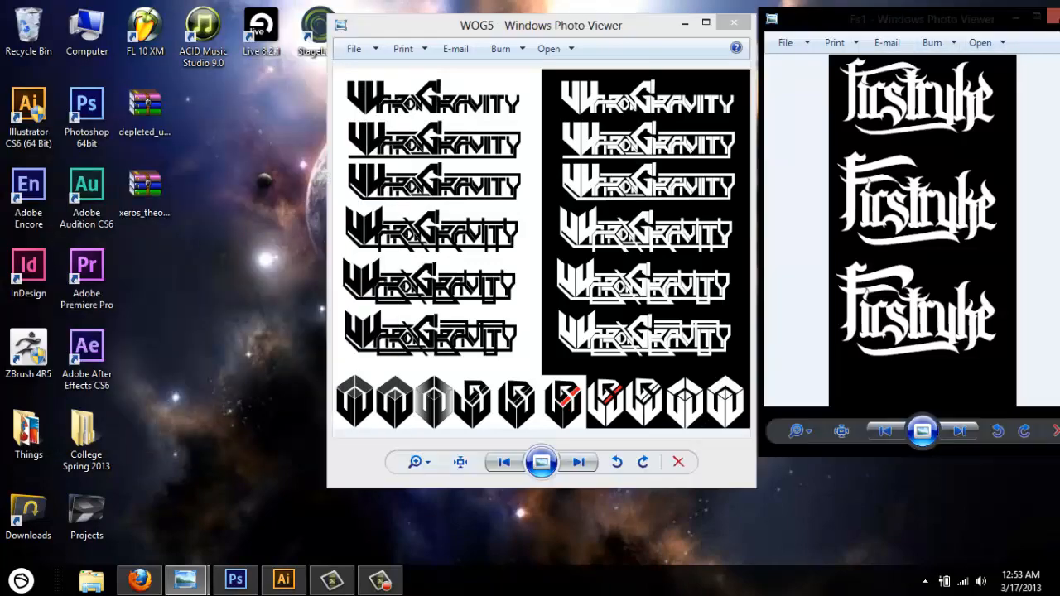
pyautogui.click(743, 23)
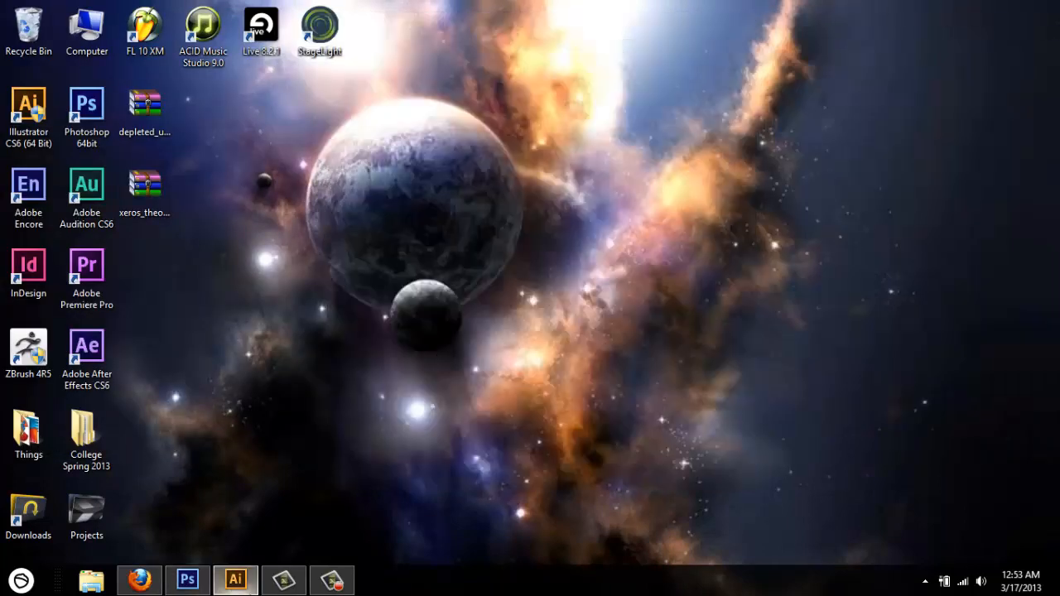
# - Switch back to Illustrator, enlarge the "Marketing and Branding / Logos" text frame slightly and move it toward the artboard's upper-left corner
pyautogui.click(235, 580)
pyautogui.click(16, 82)
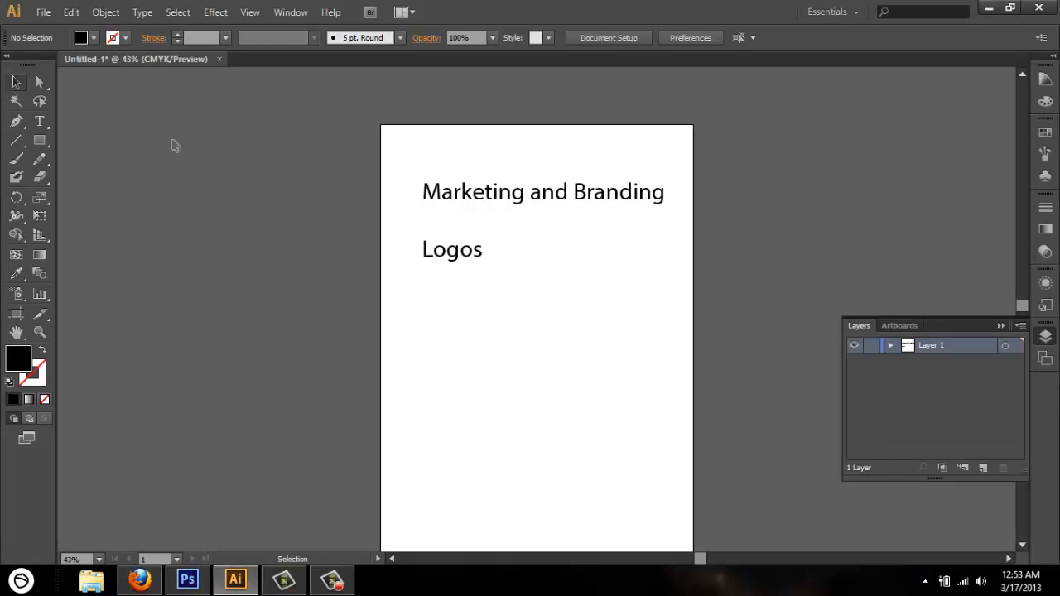
pyautogui.click(449, 244)
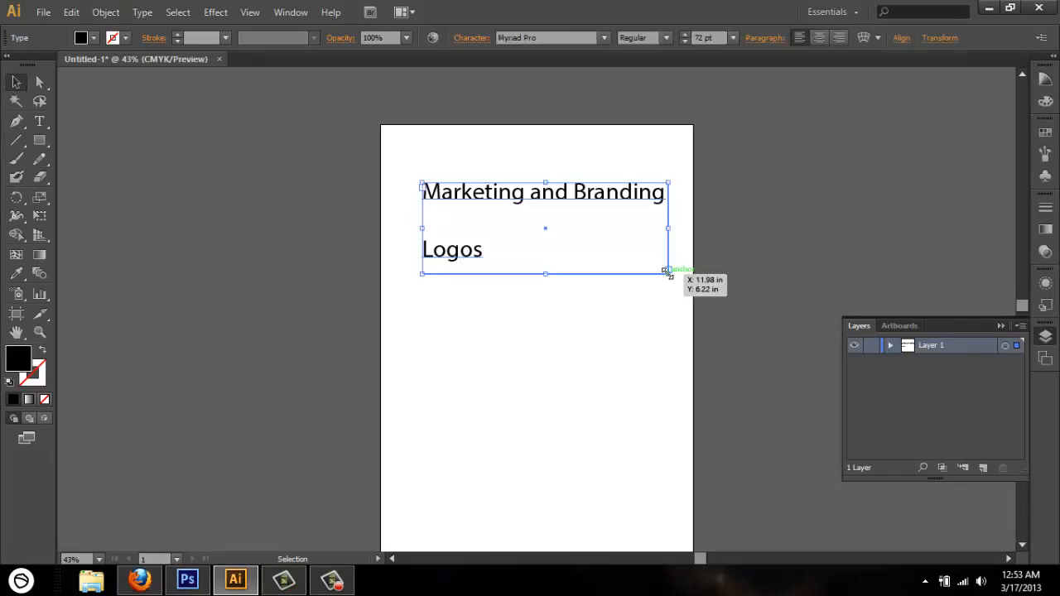
pyautogui.moveTo(665, 271); pyautogui.dragTo(669, 296)
pyautogui.moveTo(469, 199); pyautogui.dragTo(446, 151)
pyautogui.click(519, 302)
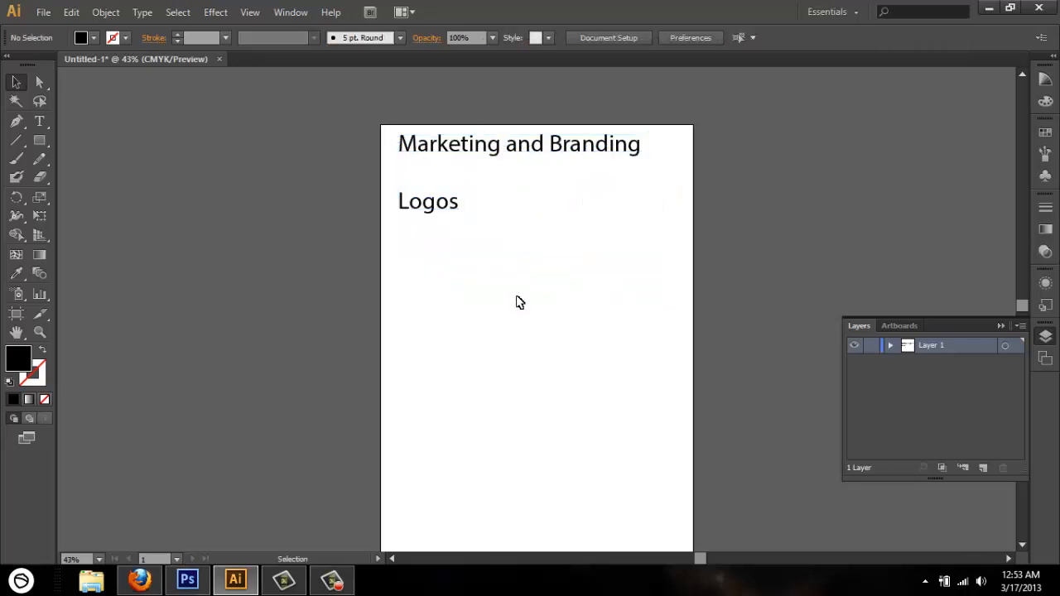
# - Switch to the dafont.com Techno > Various page in Firefox, check the DarthFaderZ preview text and show the additional filter options
pyautogui.click(139, 580)
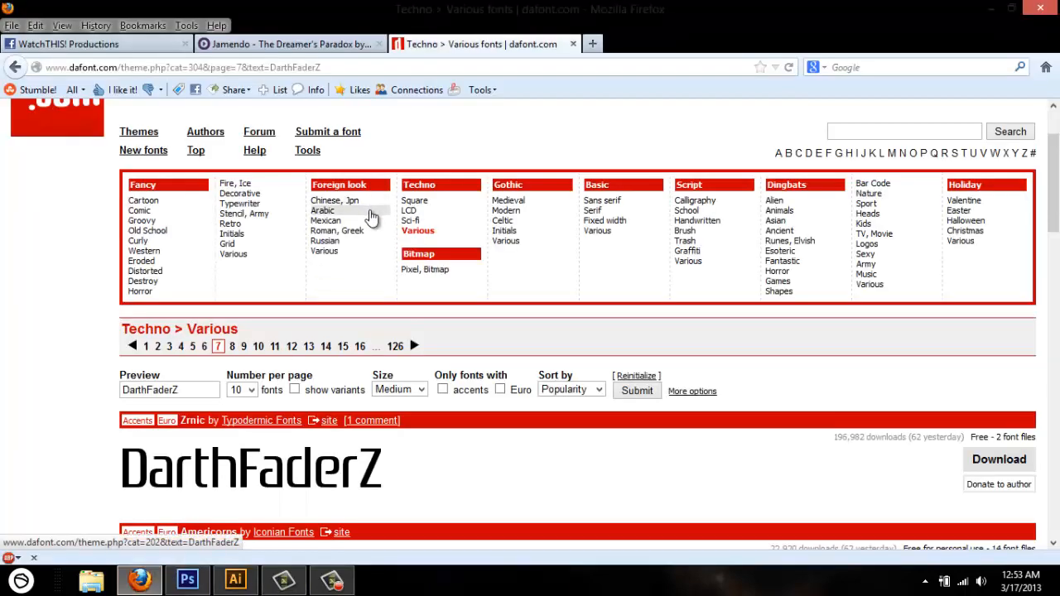
pyautogui.scroll(-5, 371, 214)
pyautogui.scroll(7, 372, 224)
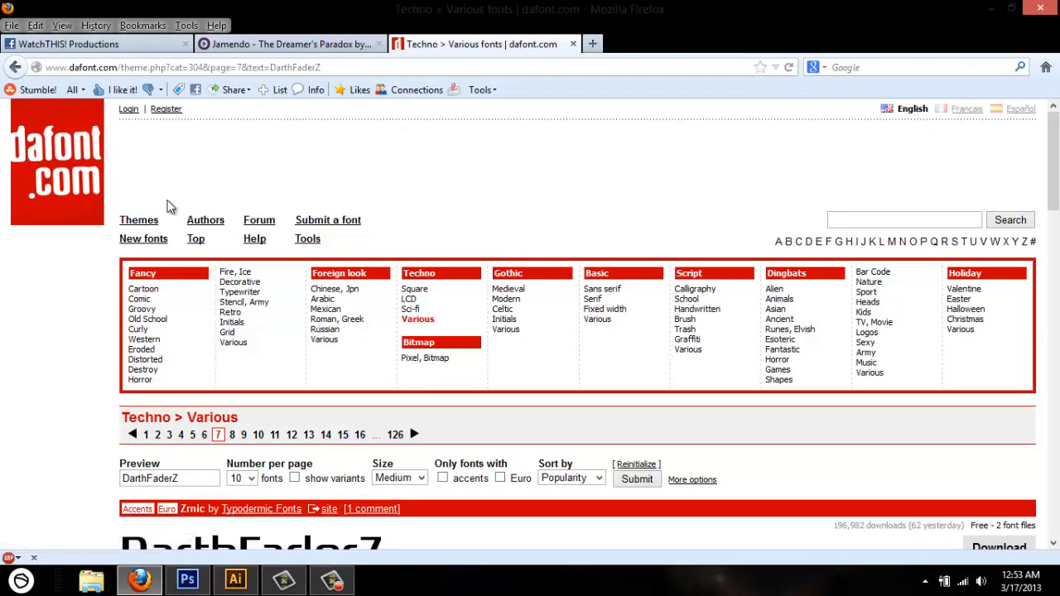
pyautogui.scroll(-4, 393, 314)
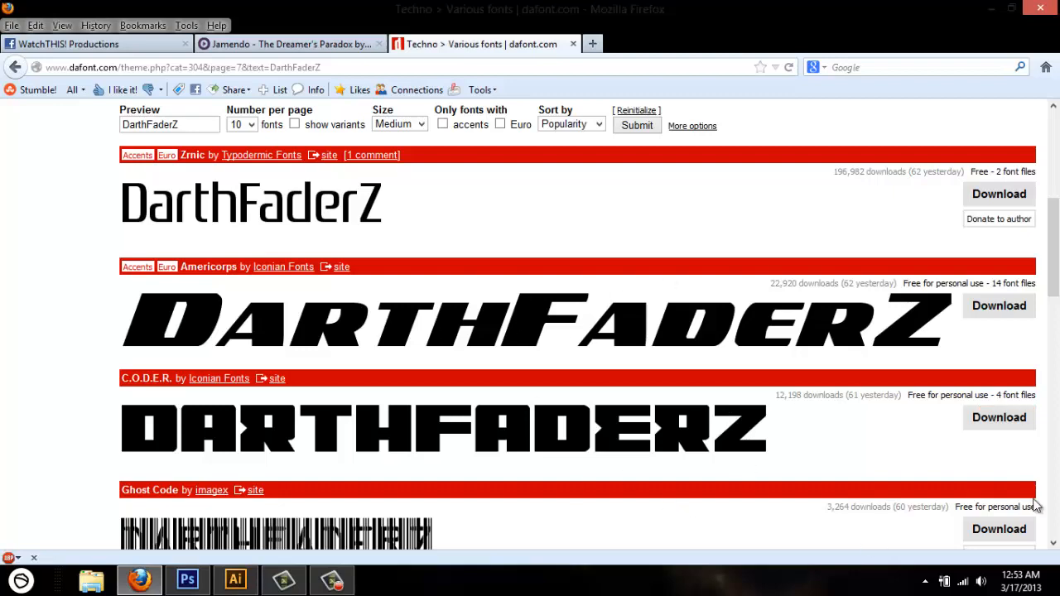
pyautogui.scroll(5, 421, 392)
pyautogui.moveTo(195, 481); pyautogui.dragTo(106, 477)
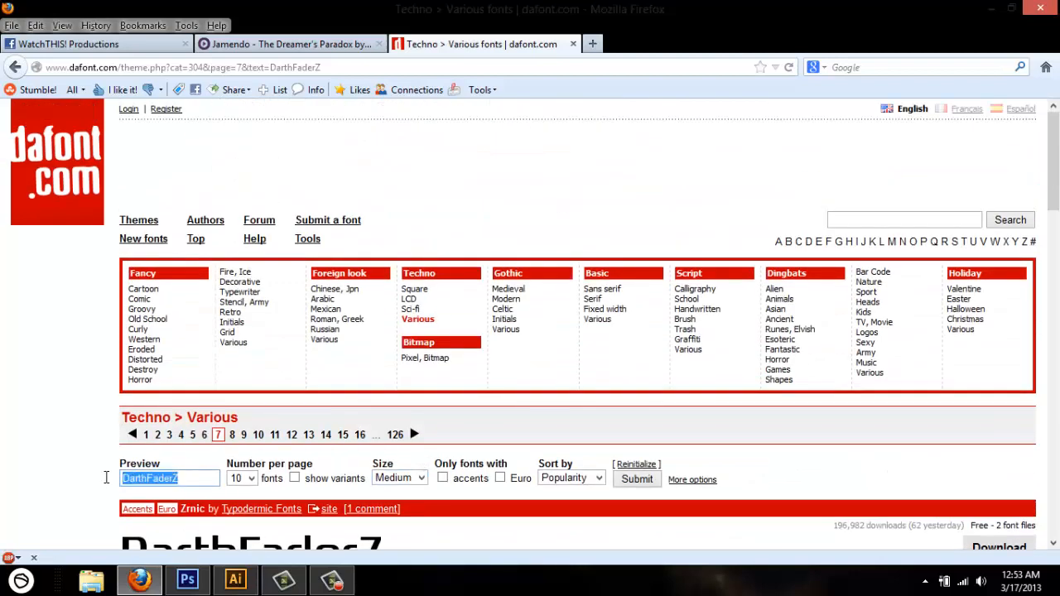
pyautogui.click(164, 479)
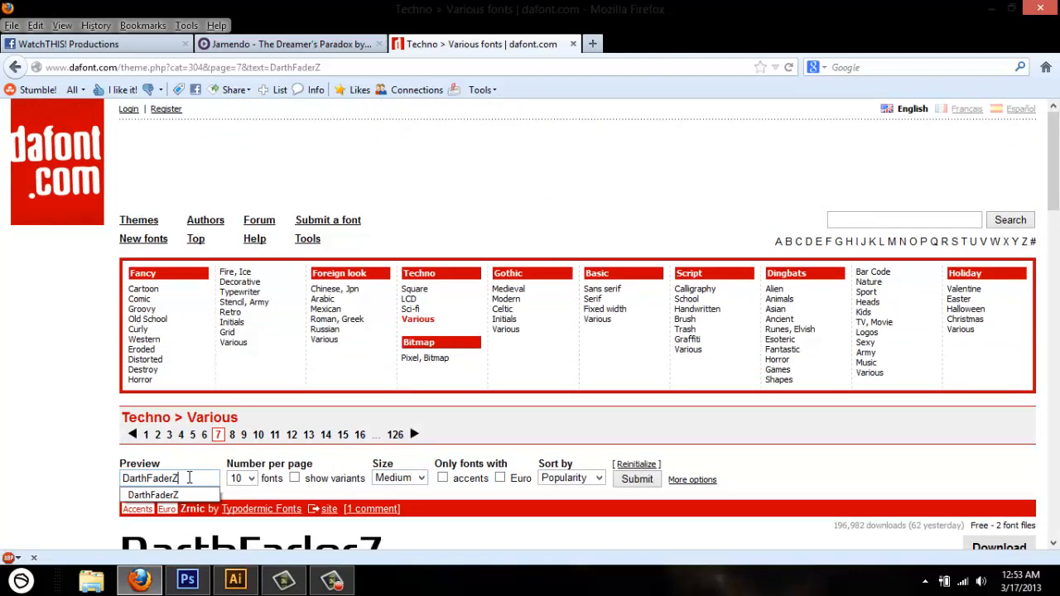
pyautogui.scroll(-2, 545, 494)
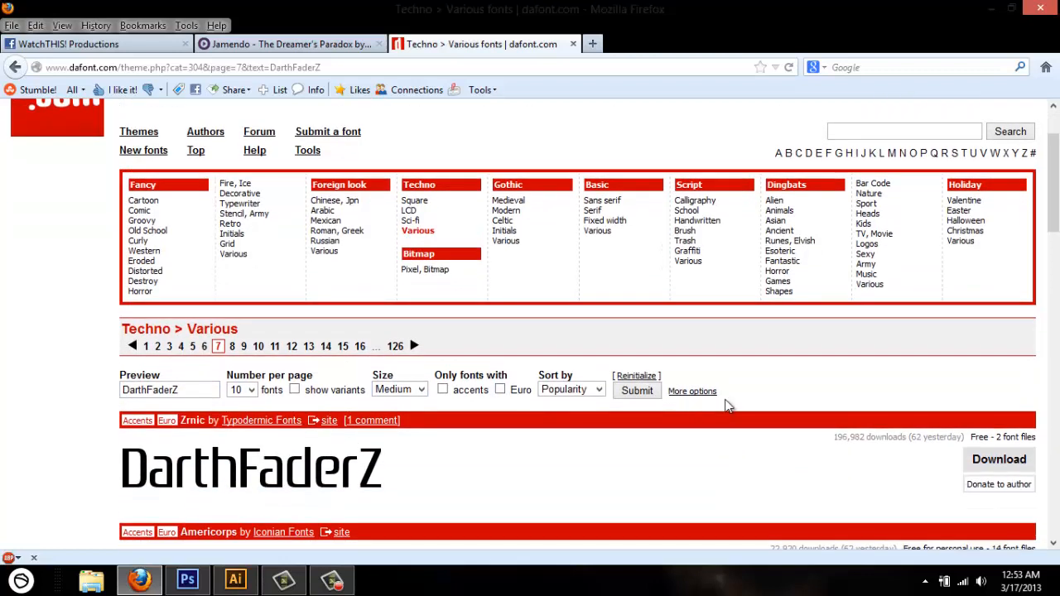
pyautogui.click(704, 395)
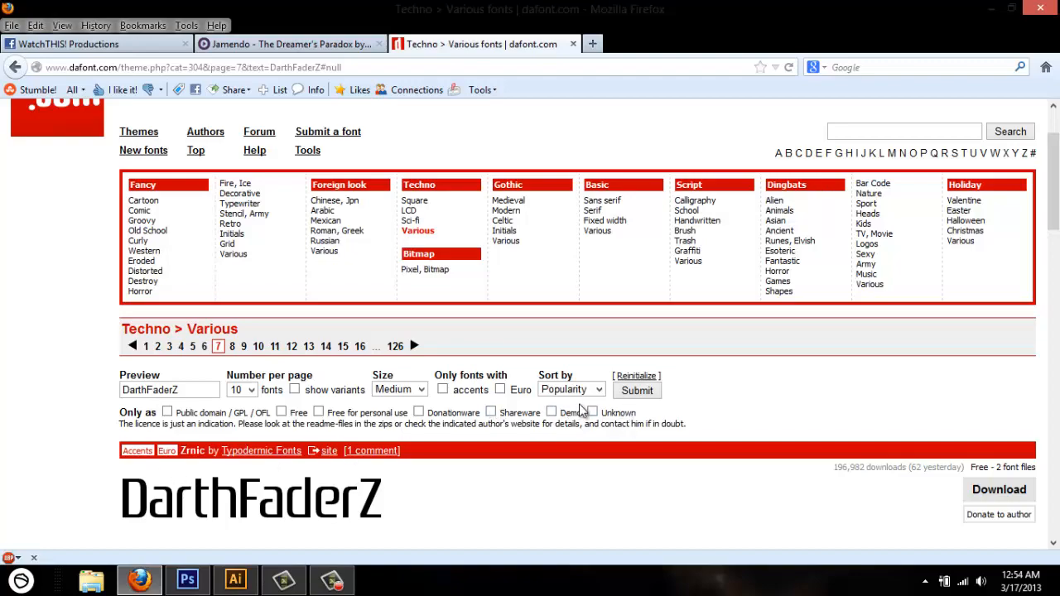
# - Examine the DarthFaderZ font previews on page 7 of the Techno > Various category, including Xero's Theorem
pyautogui.scroll(-20, 579, 418)
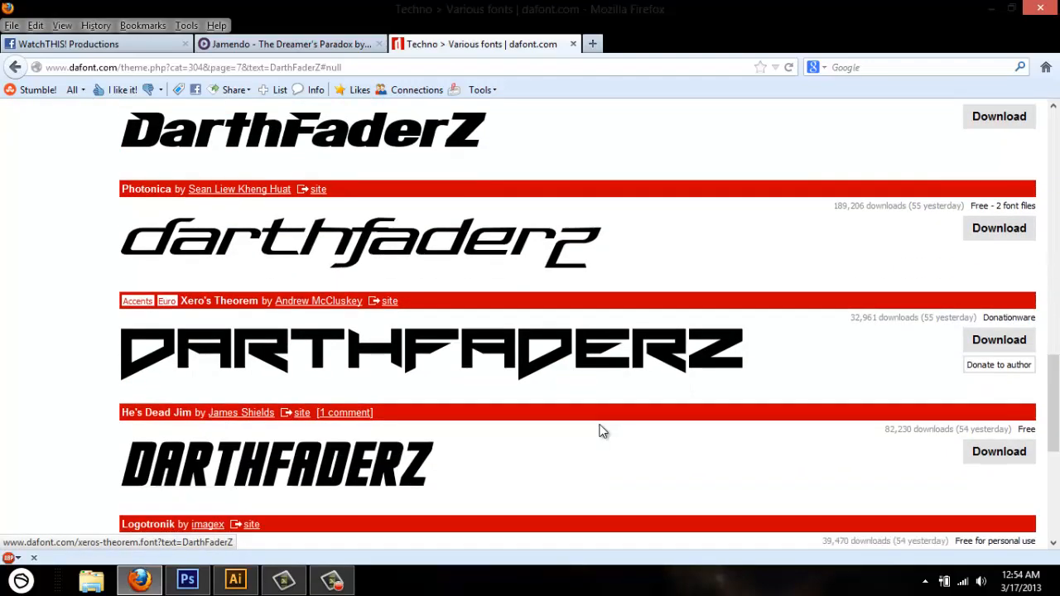
pyautogui.scroll(20, 603, 426)
pyautogui.scroll(2, 603, 432)
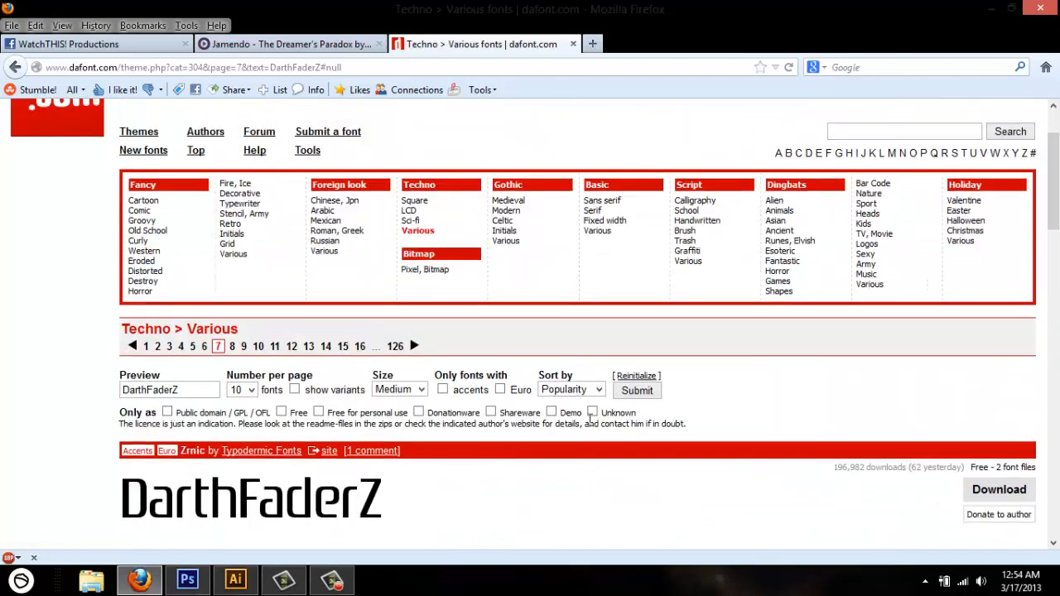
pyautogui.scroll(-10, 591, 427)
pyautogui.scroll(-2, 590, 427)
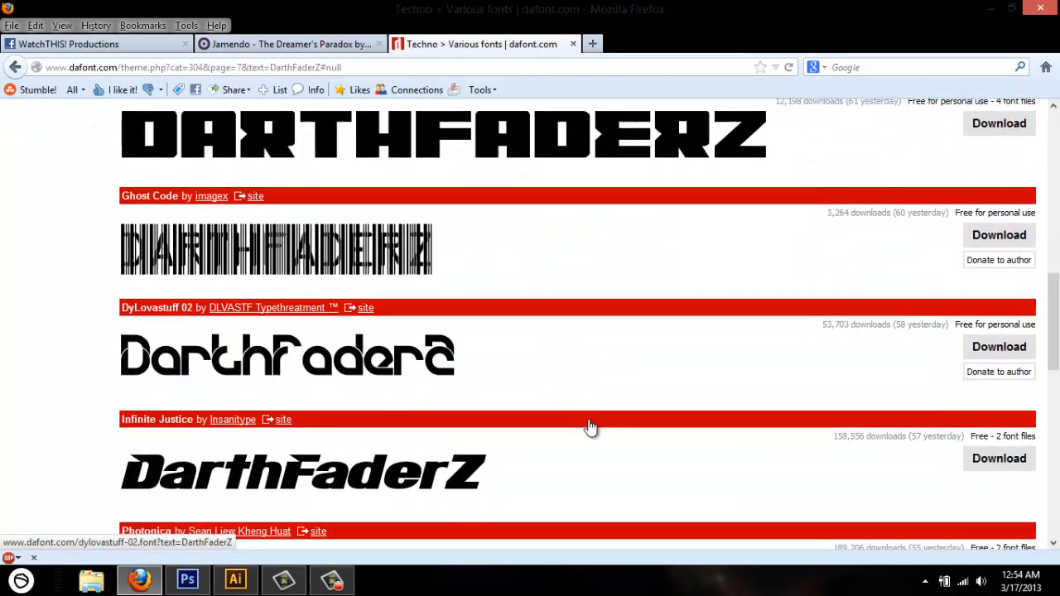
pyautogui.scroll(-6, 590, 427)
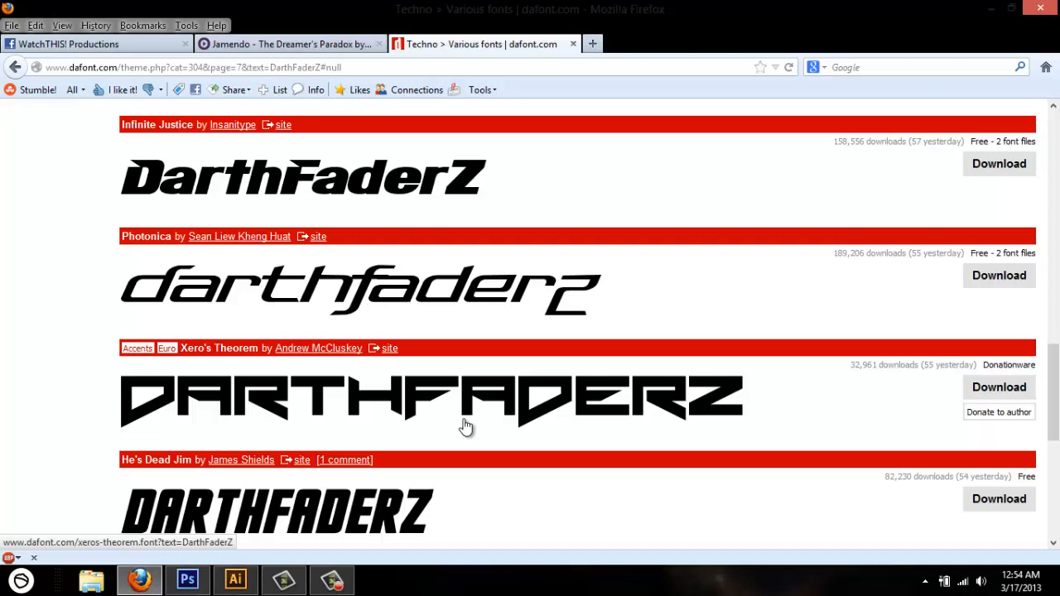
pyautogui.scroll(-2, 463, 427)
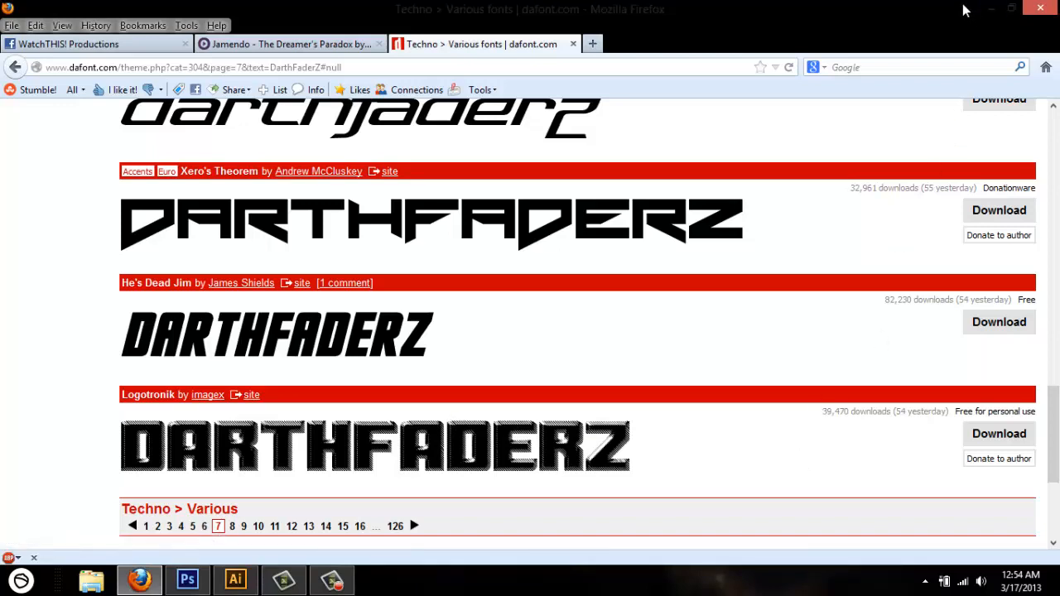
# - Minimize Firefox to reach the desktop and open the xeros_theorem archive in WinRAR
pyautogui.click(988, 8)
pyautogui.click(139, 580)
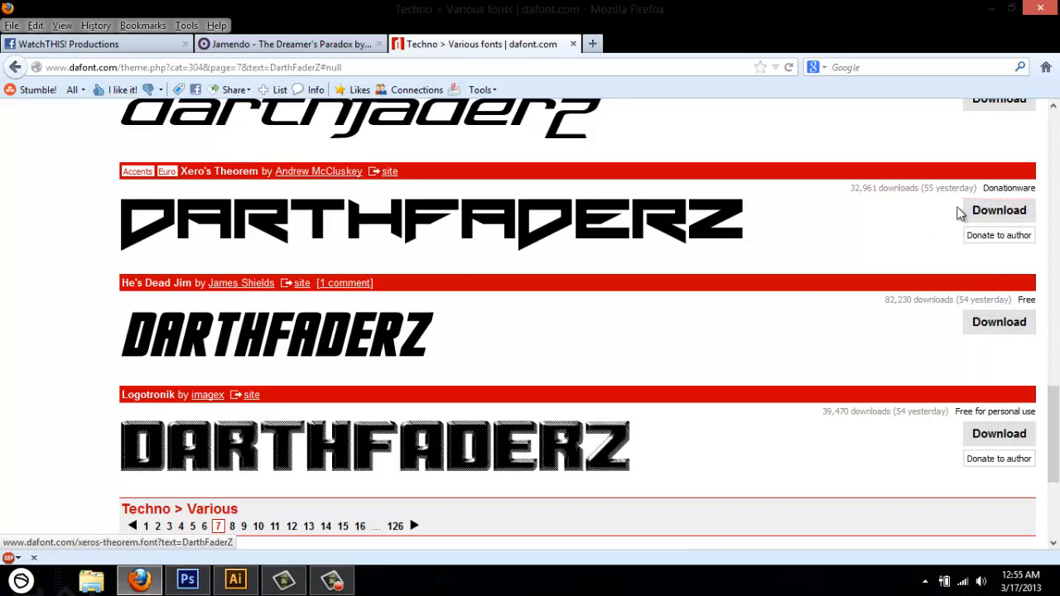
pyautogui.click(992, 8)
pyautogui.click(986, 8)
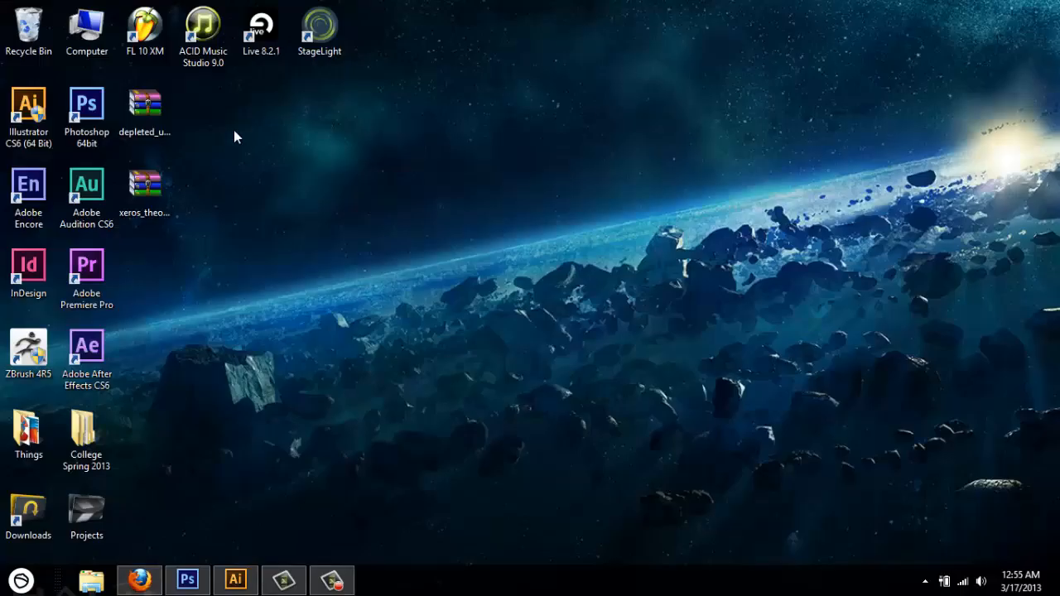
pyautogui.click(145, 106)
pyautogui.click(151, 178)
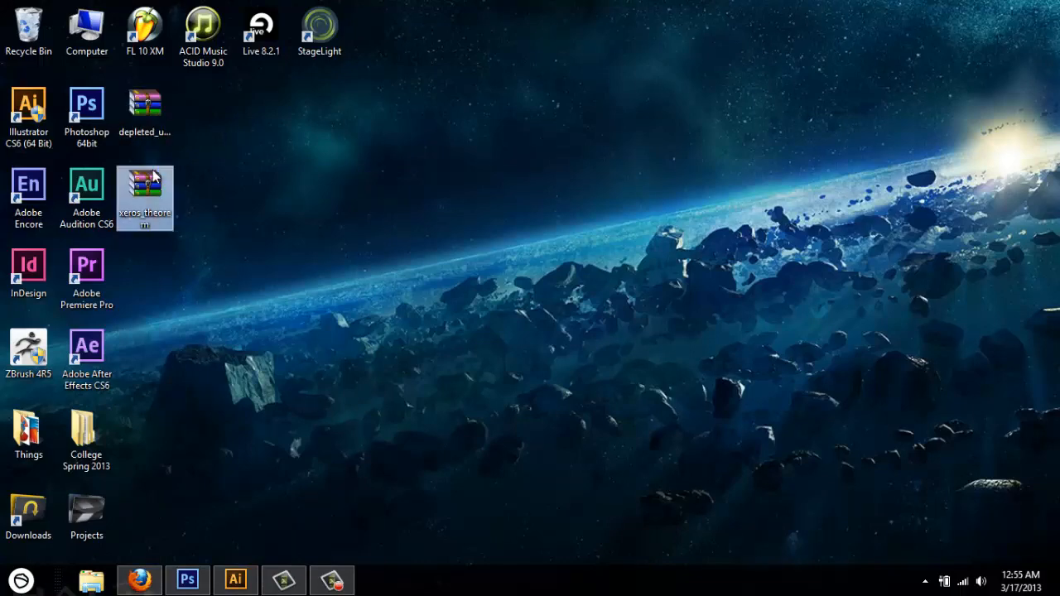
pyautogui.doubleClick(153, 176)
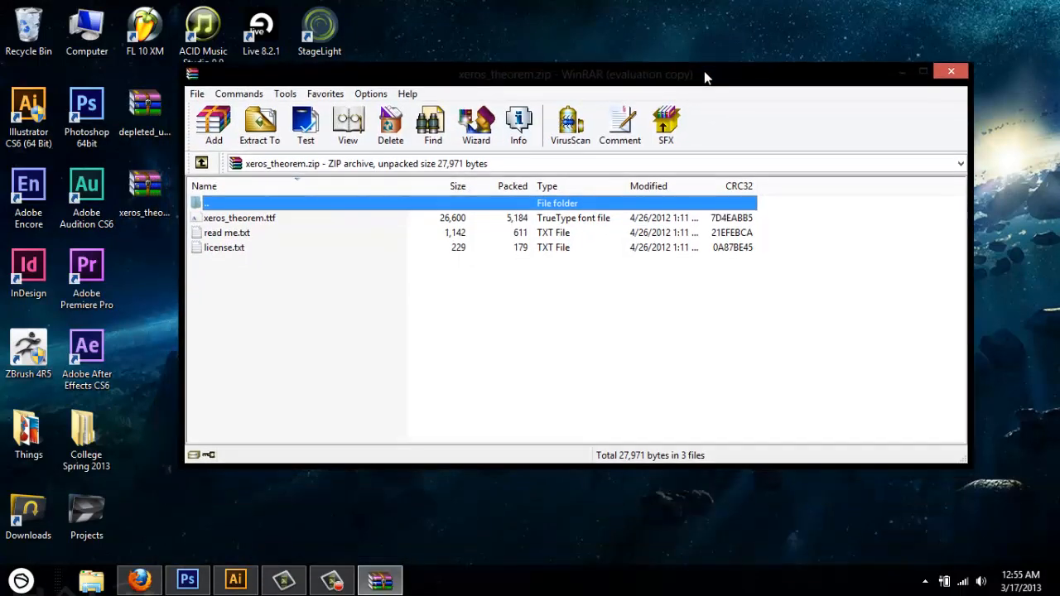
pyautogui.click(659, 275)
pyautogui.click(658, 326)
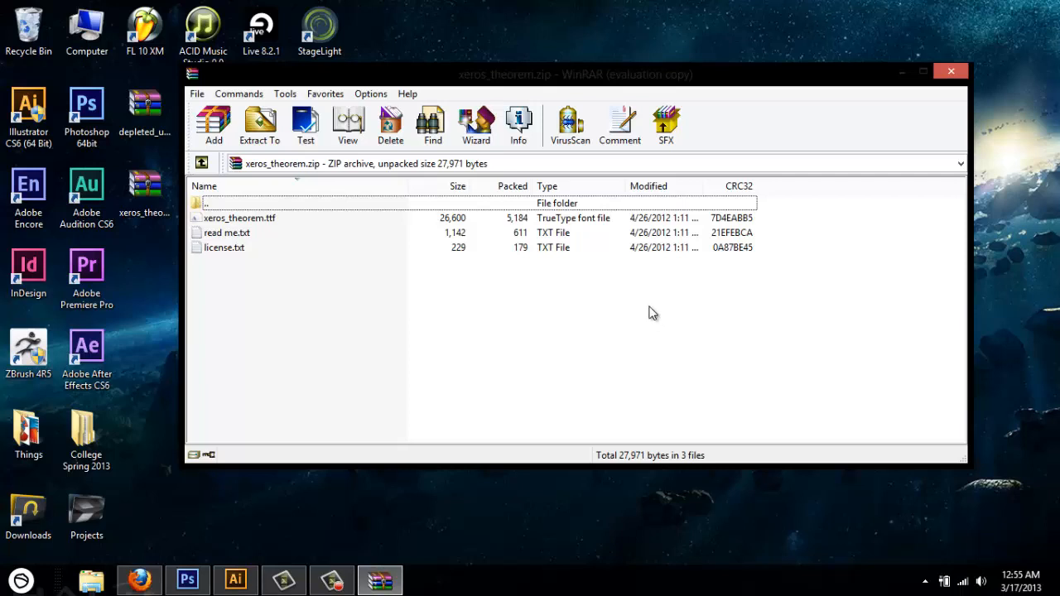
# - Preview the xeros_theorem.ttf font file from the archive and close the preview
pyautogui.click(282, 221)
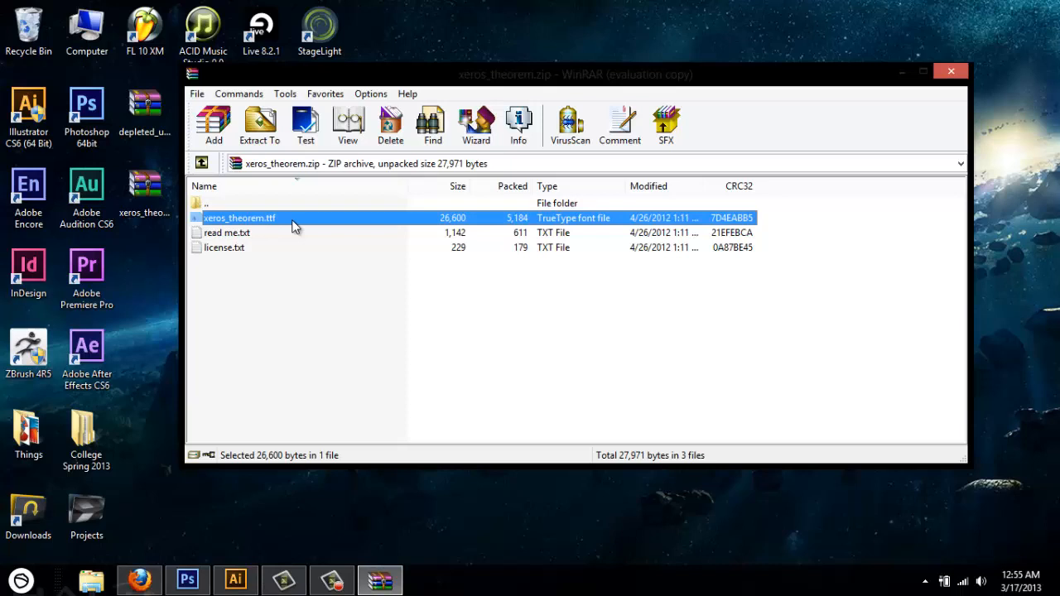
pyautogui.doubleClick(295, 225)
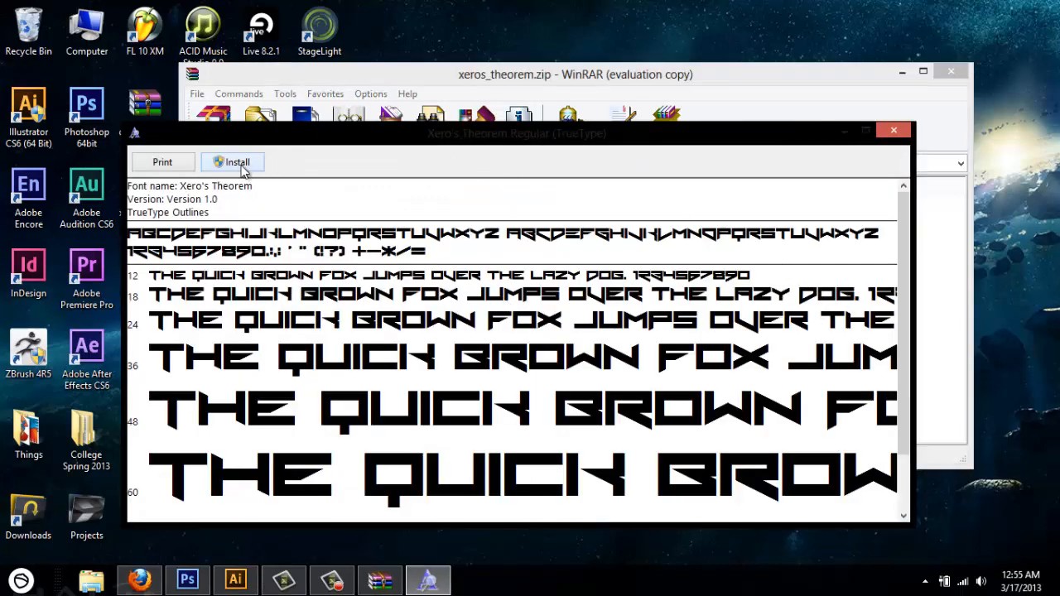
pyautogui.click(892, 133)
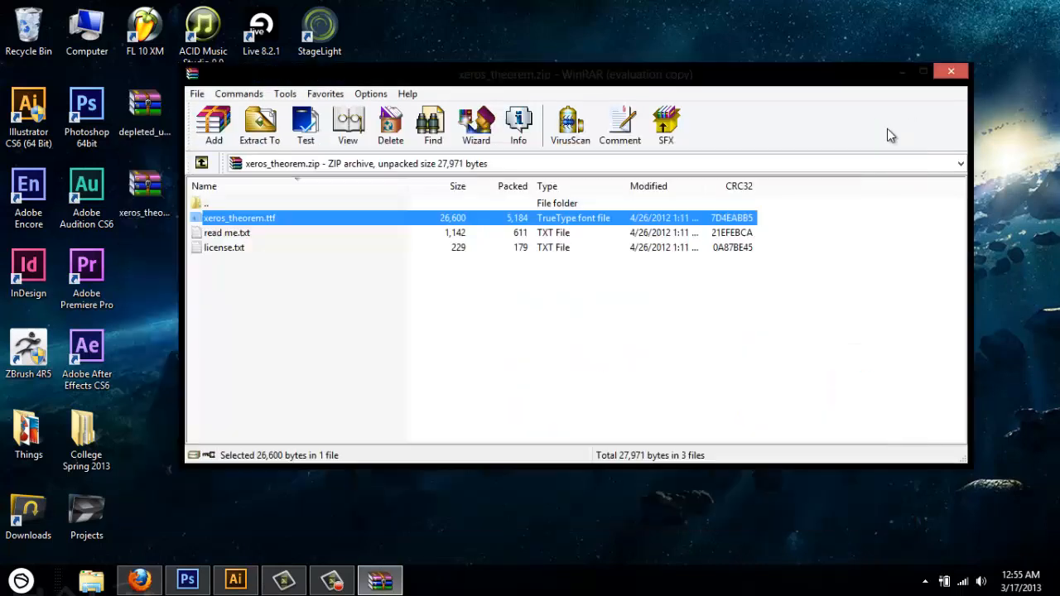
pyautogui.rightClick(268, 215)
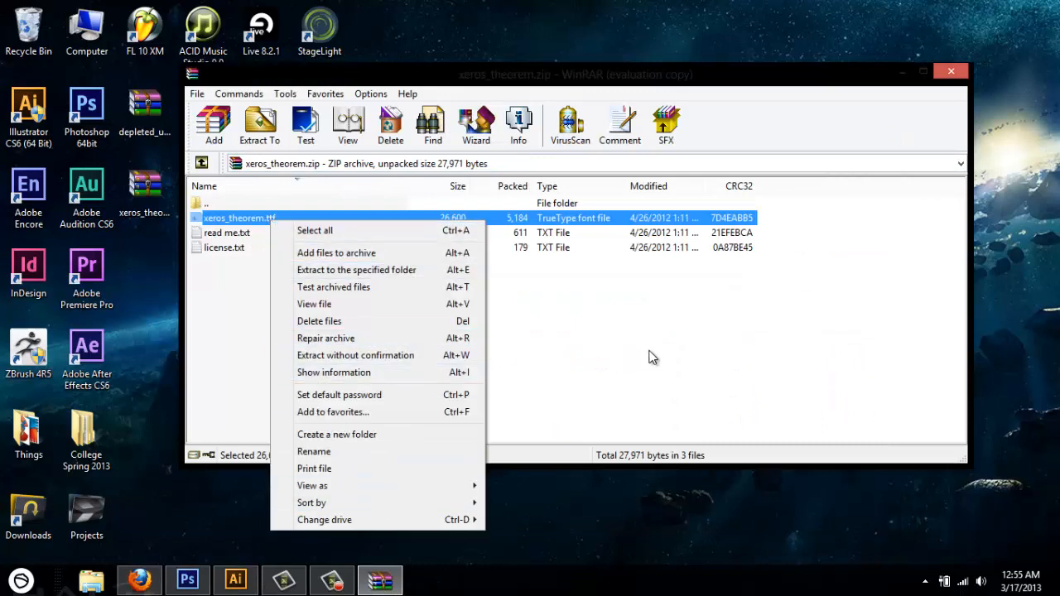
pyautogui.click(750, 302)
# - Search the computer for "font" from the Start menu and dismiss the search
pyautogui.press('super')
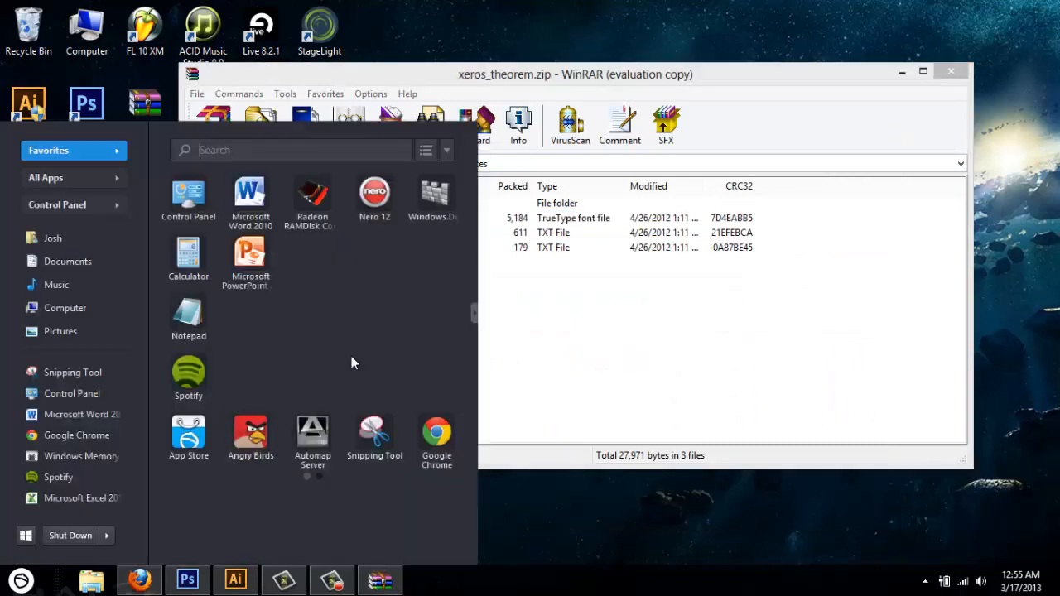
pyautogui.write('font')
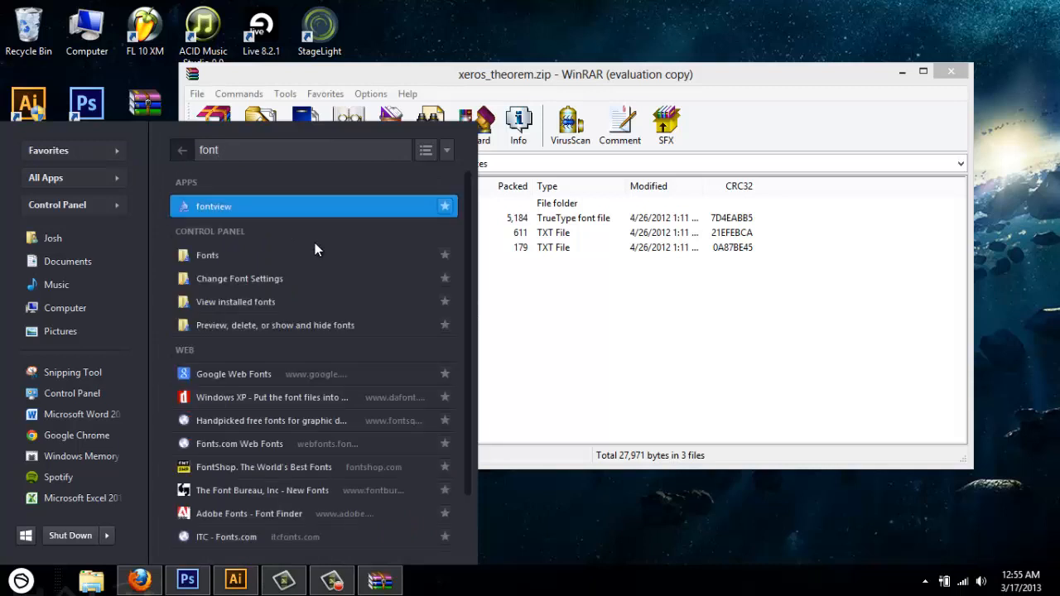
pyautogui.click(800, 296)
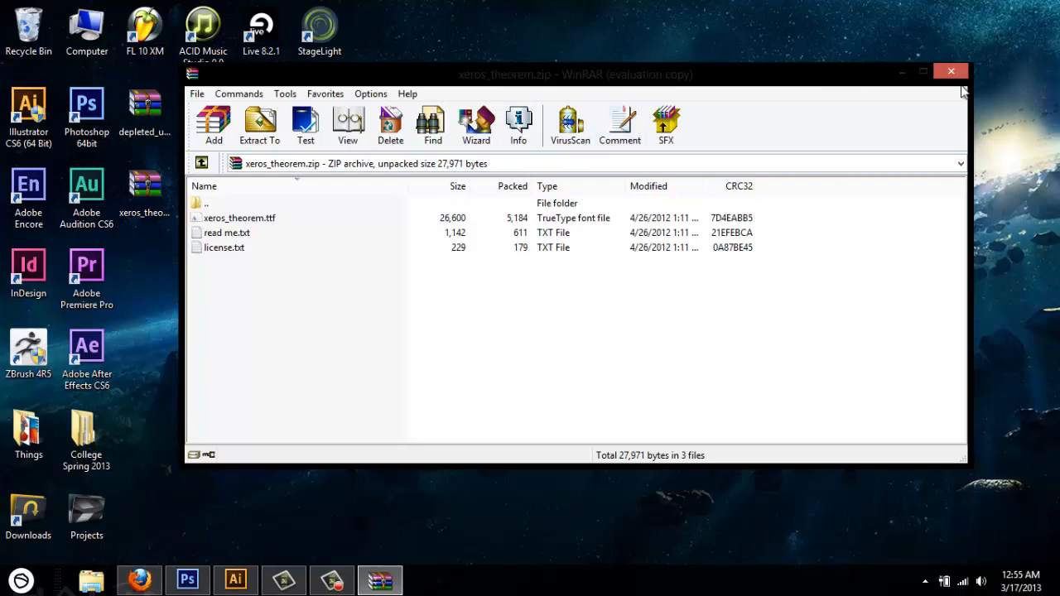
pyautogui.click(22, 577)
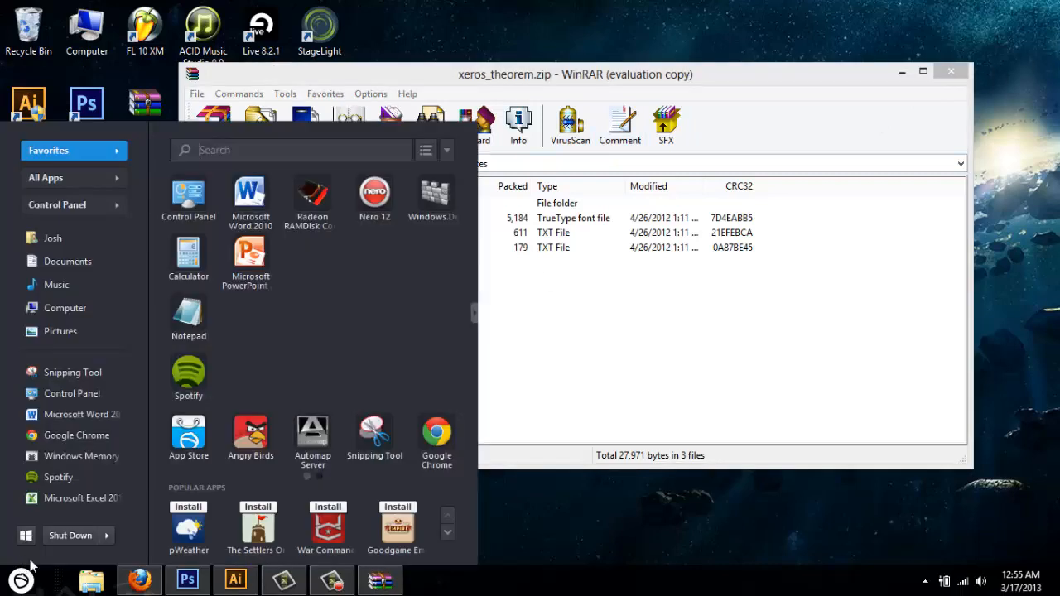
pyautogui.click(608, 553)
pyautogui.click(19, 579)
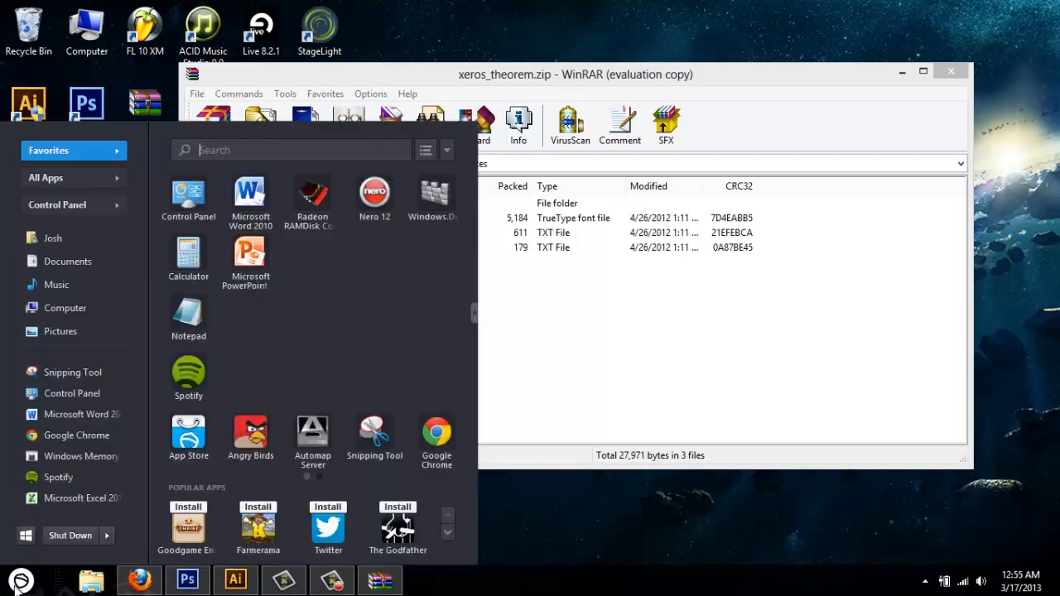
pyautogui.rightClick(22, 580)
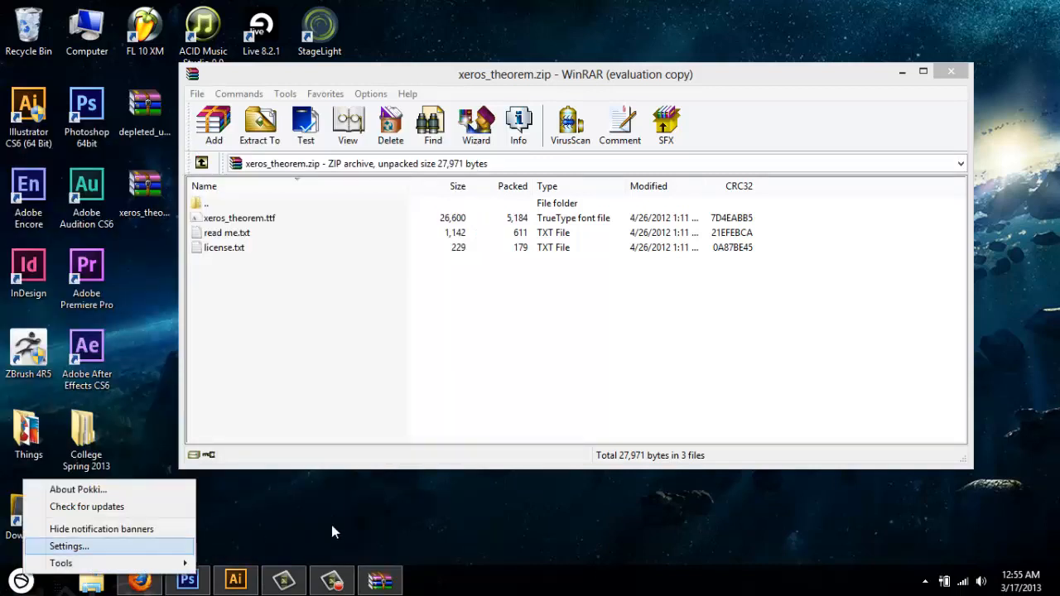
pyautogui.click(410, 549)
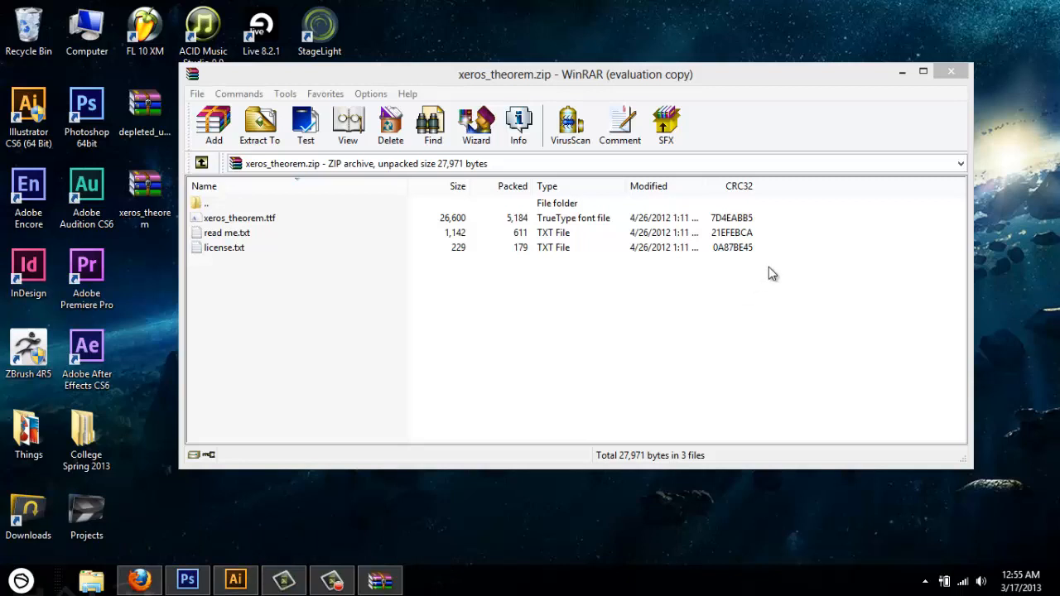
# - Close the xeros_theorem.zip archive window and switch to Illustrator
pyautogui.click(7, 578)
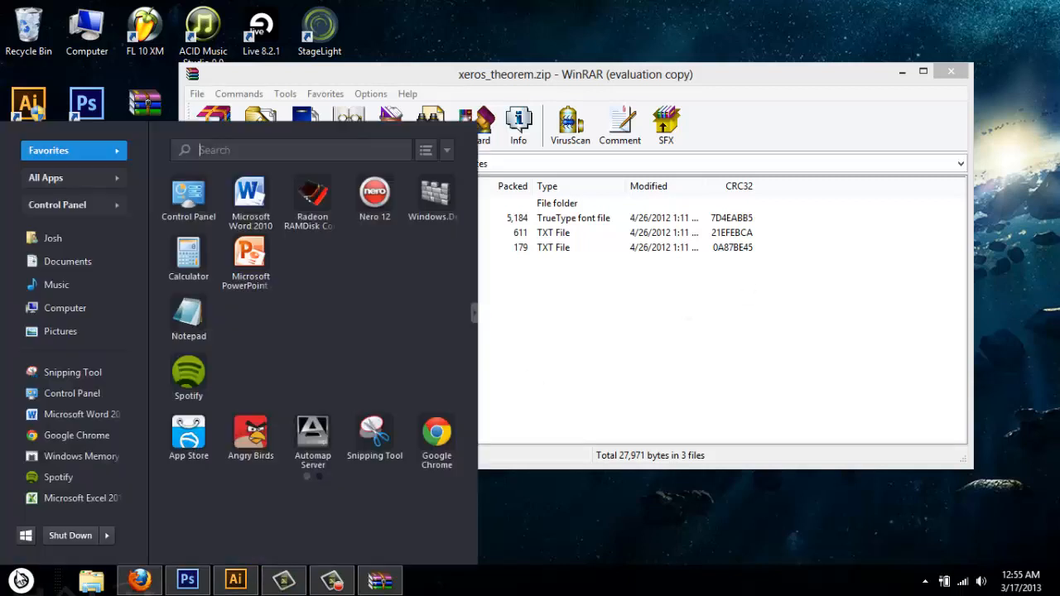
pyautogui.click(578, 480)
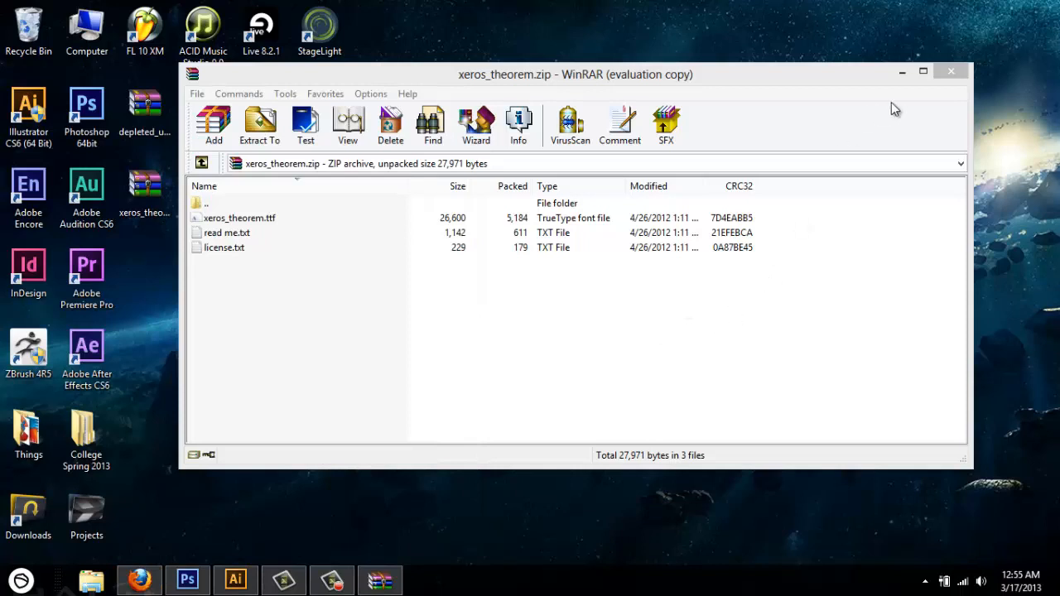
pyautogui.click(952, 73)
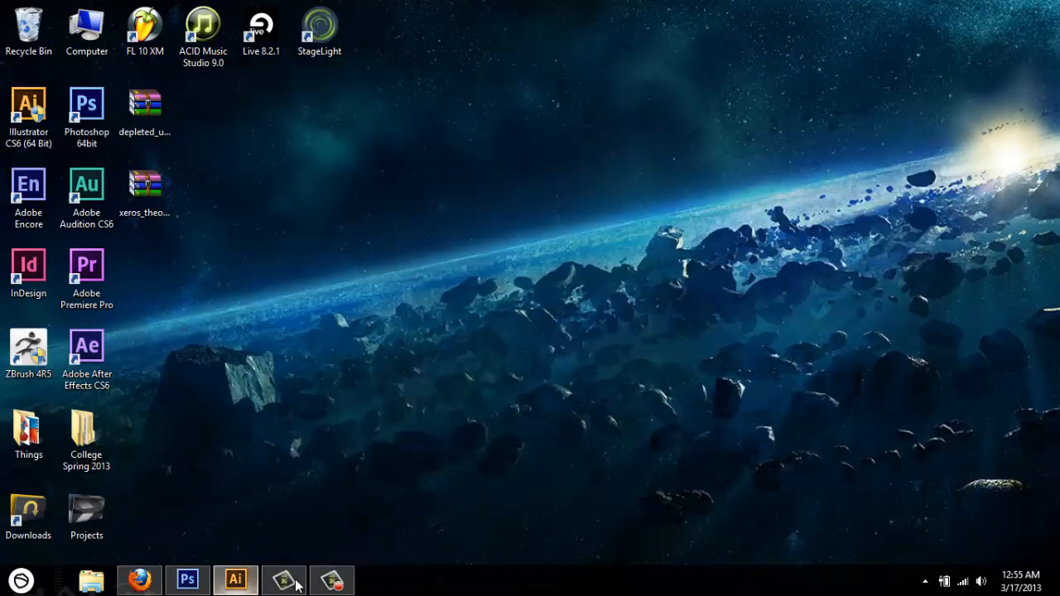
pyautogui.click(235, 580)
pyautogui.click(39, 121)
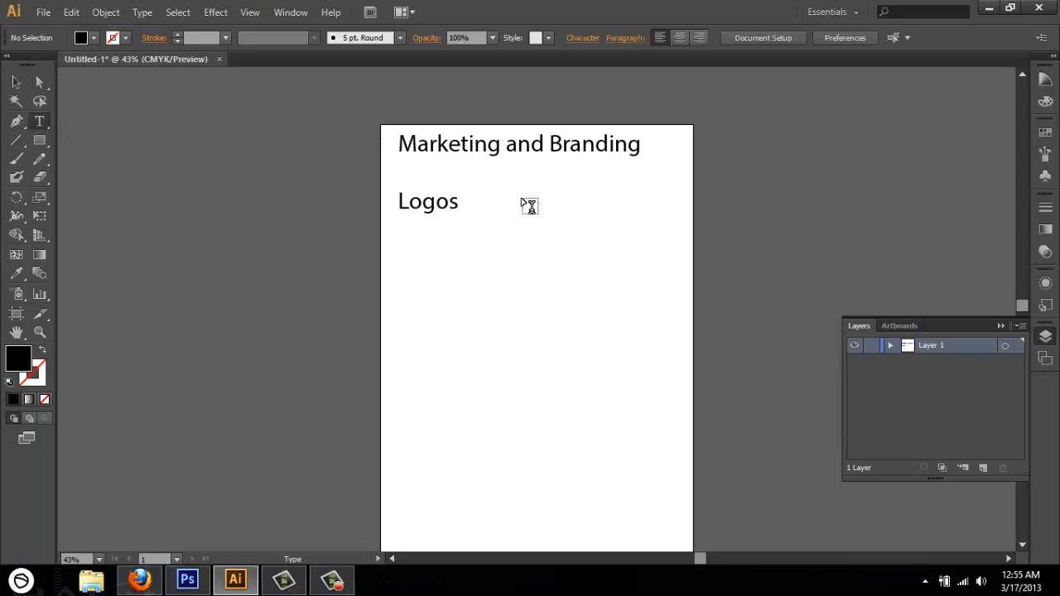
pyautogui.scroll(-3, 520, 206)
pyautogui.scroll(3, 509, 240)
pyautogui.moveTo(415, 259); pyautogui.dragTo(631, 343)
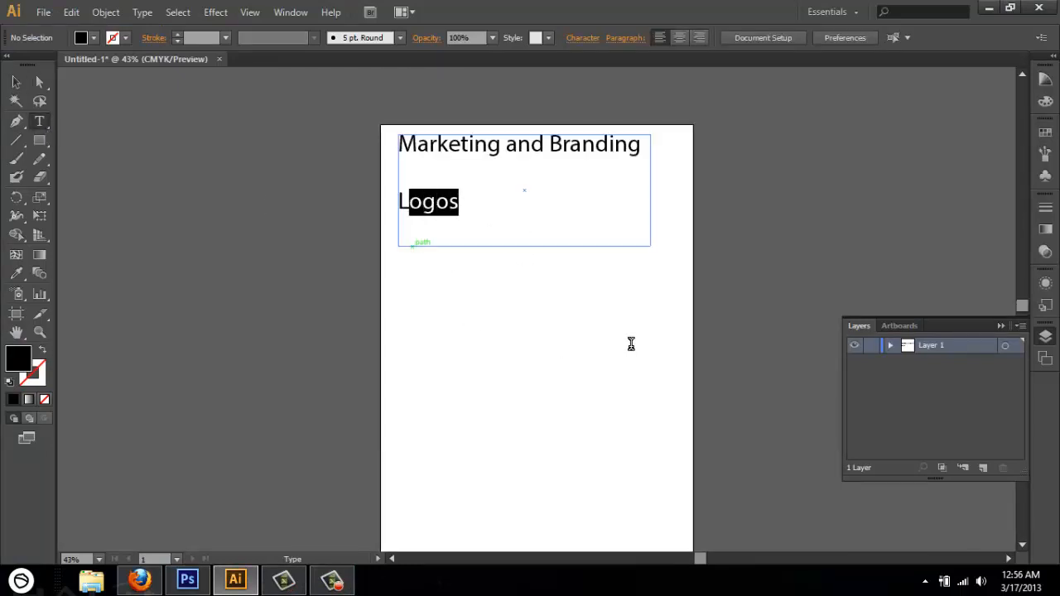
pyautogui.click(16, 83)
pyautogui.click(568, 245)
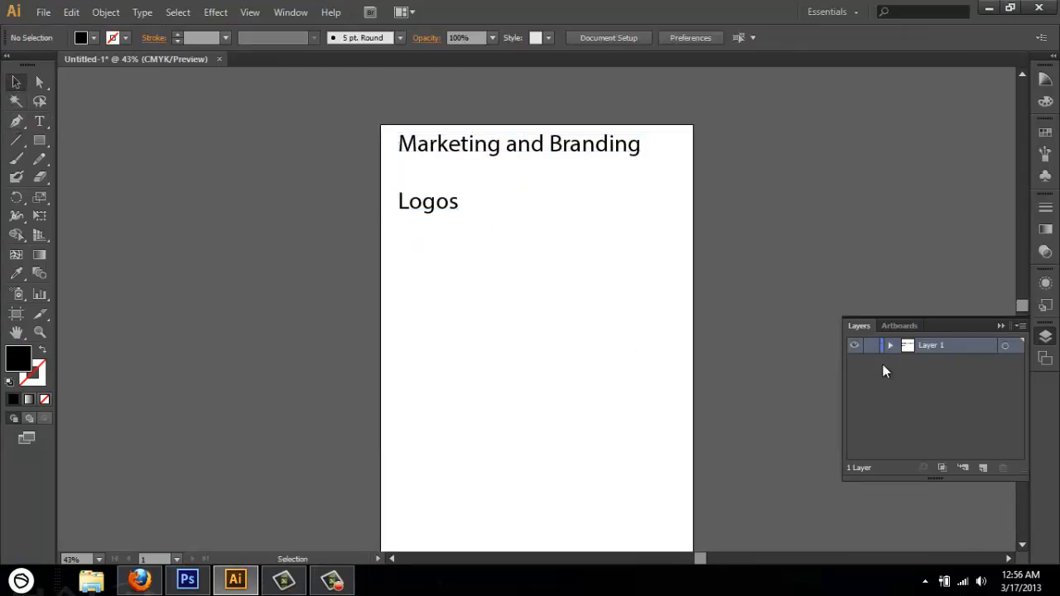
# - Add a new layer above Layer 1 and try to draw a text frame beneath the Logos heading
pyautogui.click(982, 467)
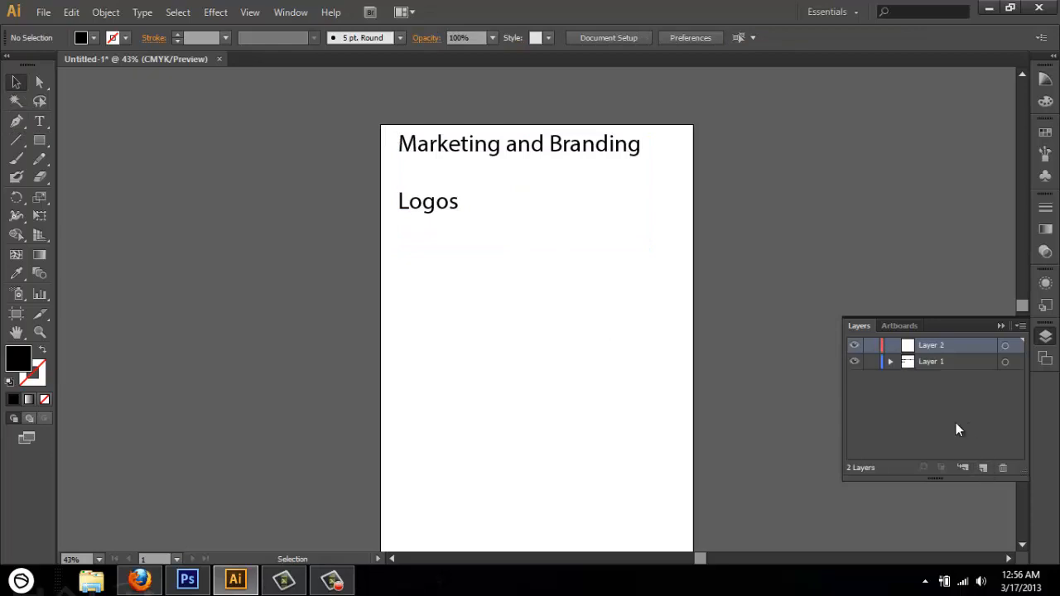
pyautogui.click(43, 121)
pyautogui.moveTo(404, 247); pyautogui.dragTo(662, 404)
pyautogui.click(15, 83)
pyautogui.click(438, 329)
pyautogui.scroll(-3, 426, 341)
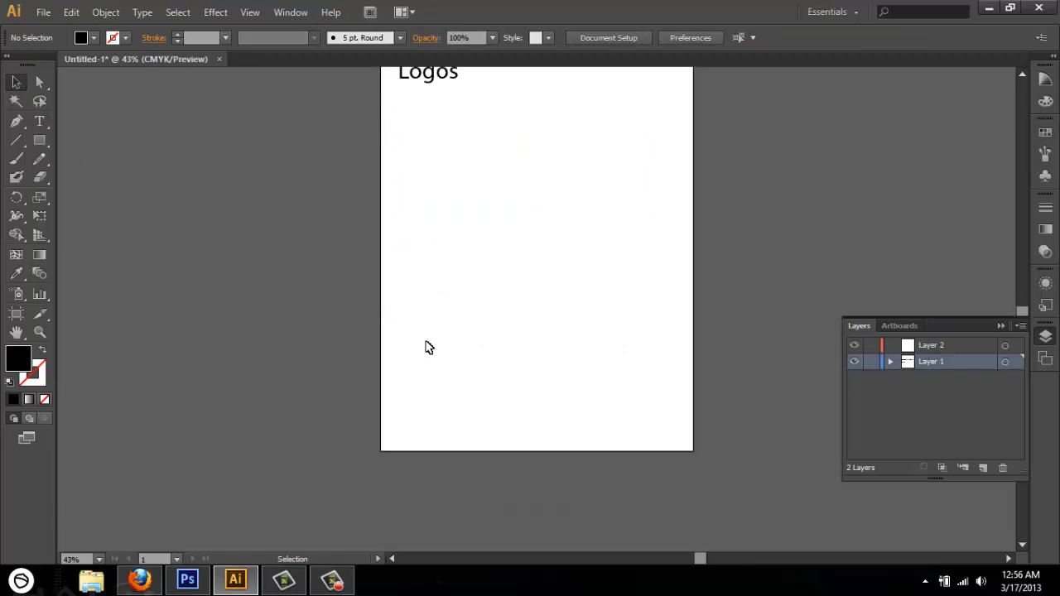
# - Draw a text frame beneath the Logos heading, enter "DarthFaderZ" in it, and shrink the frame to fit within the page
pyautogui.click(39, 121)
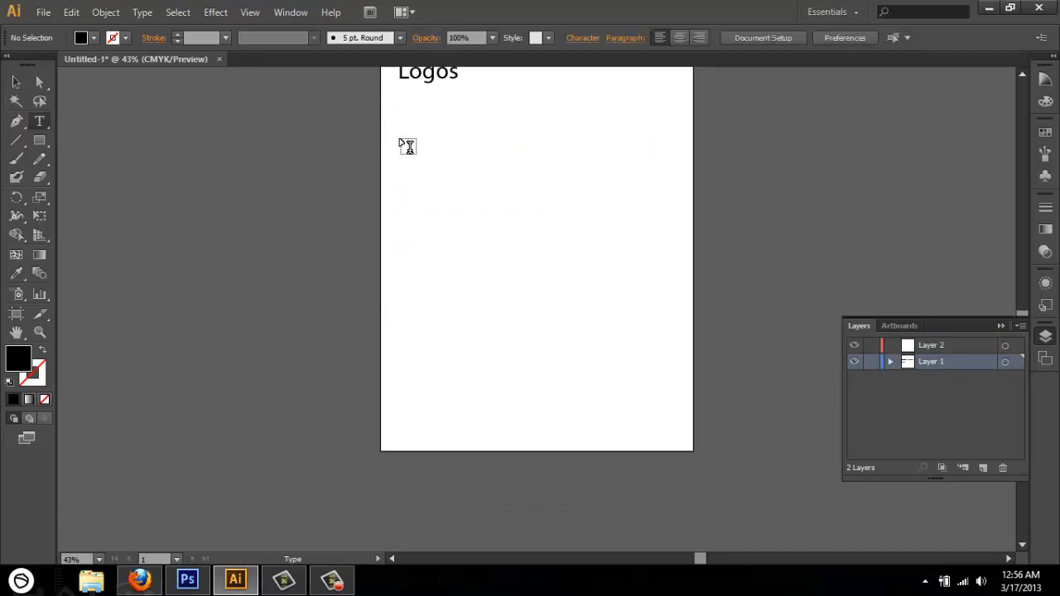
pyautogui.moveTo(400, 141); pyautogui.dragTo(693, 303)
pyautogui.scroll(1, 691, 296)
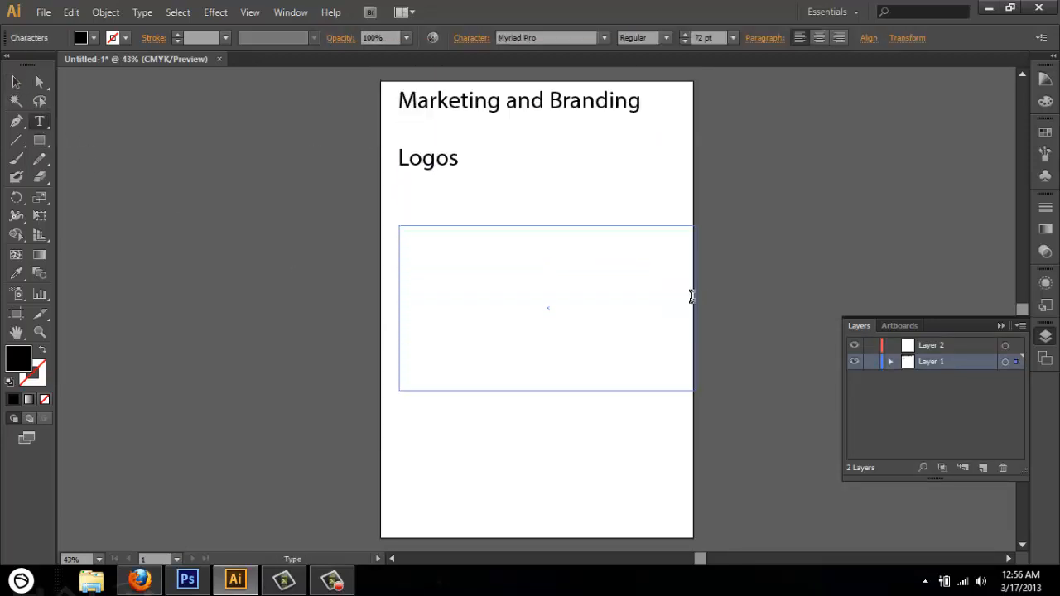
pyautogui.write('DarthFaderZ')
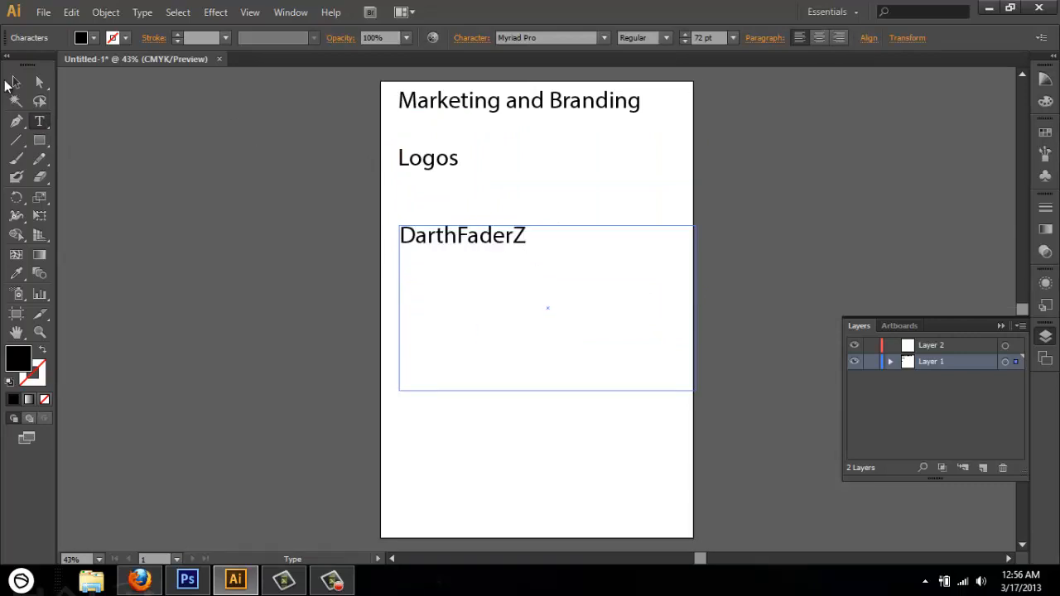
pyautogui.click(14, 82)
pyautogui.moveTo(694, 390); pyautogui.dragTo(662, 327)
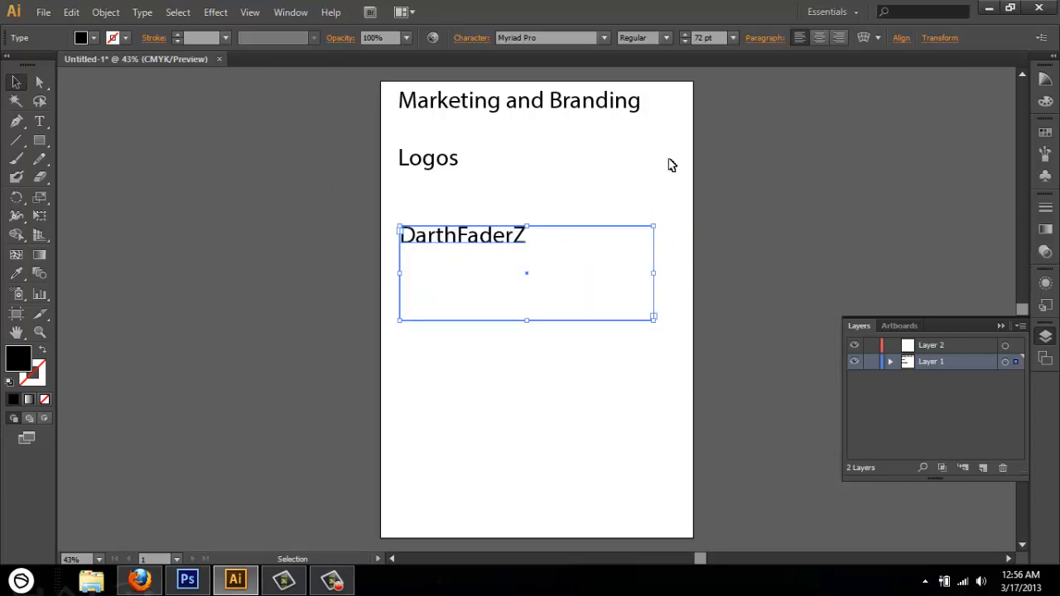
# - Set the font of the DarthFaderZ text to Xero's Theorem Regular
pyautogui.click(578, 37)
pyautogui.click(605, 39)
pyautogui.scroll(-4, 615, 246)
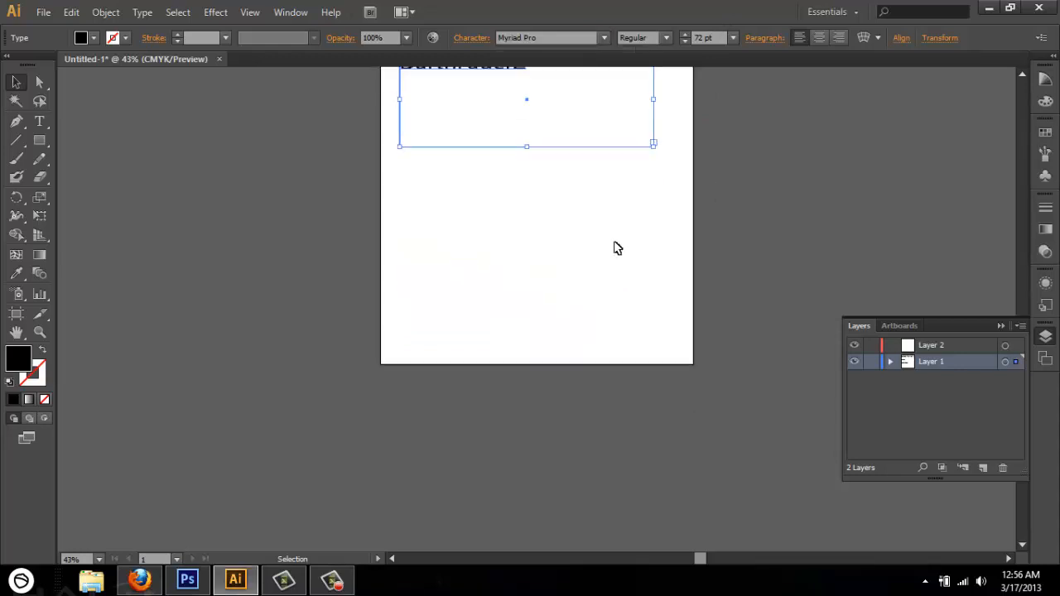
pyautogui.scroll(5, 698, 248)
pyautogui.click(604, 37)
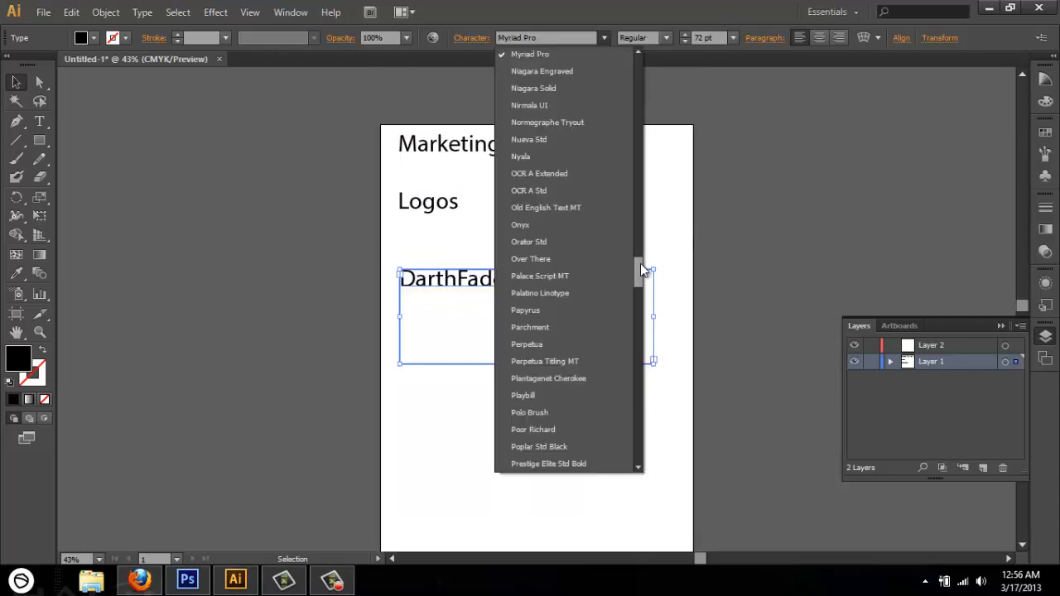
pyautogui.moveTo(640, 263); pyautogui.dragTo(640, 340)
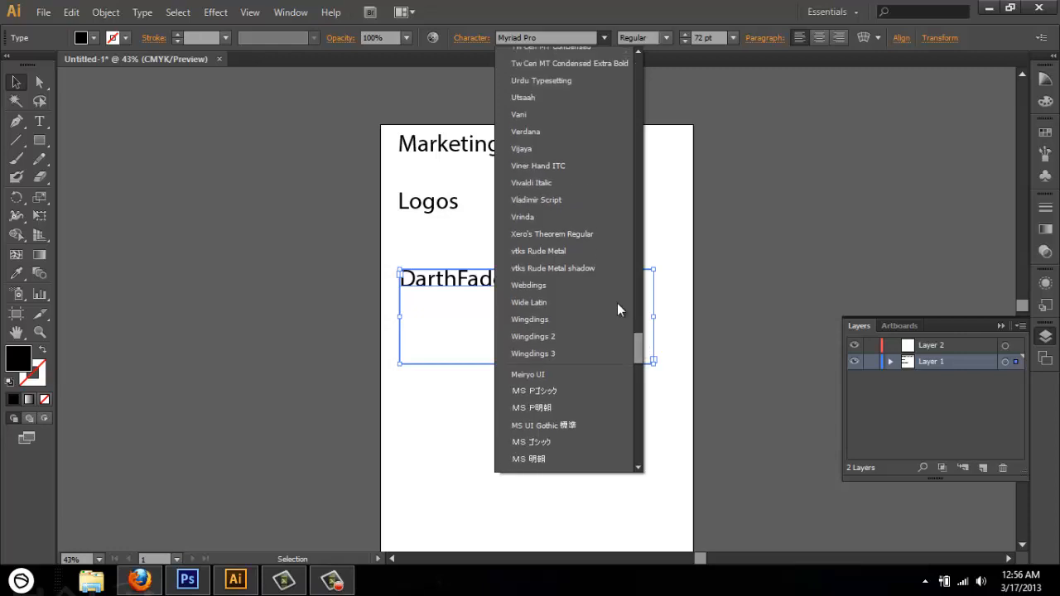
pyautogui.click(572, 235)
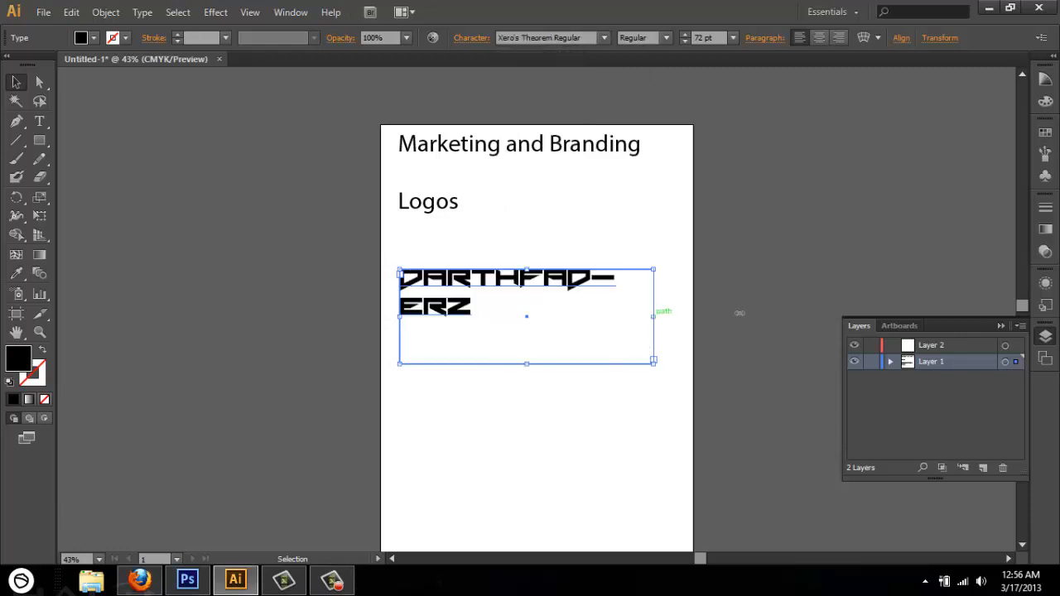
# - Resize the DarthFaderZ text frame so the word fits tightly on a single line within the page
pyautogui.moveTo(739, 313); pyautogui.dragTo(745, 315)
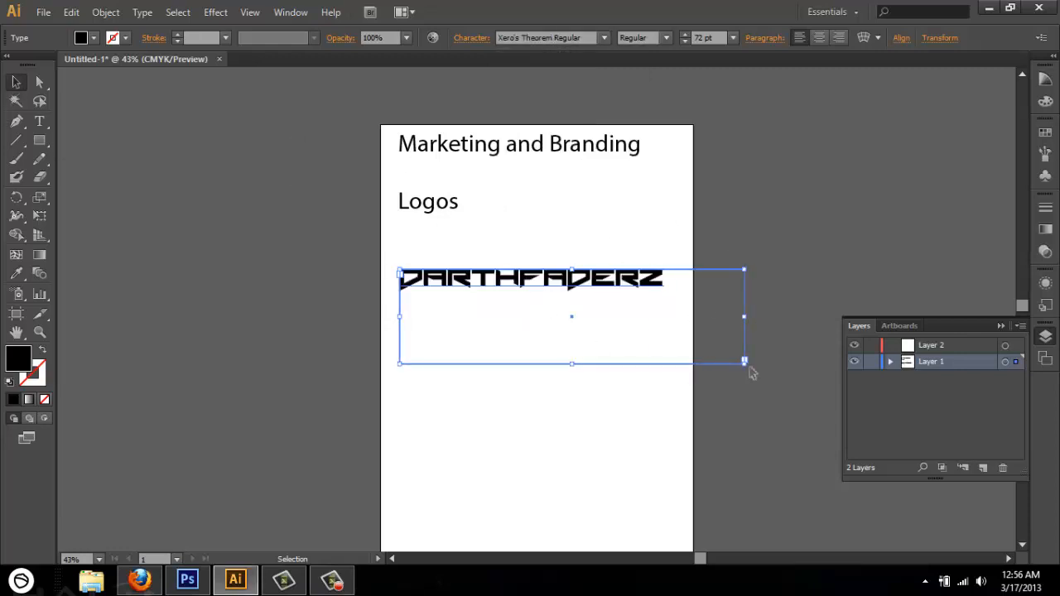
pyautogui.moveTo(743, 361); pyautogui.dragTo(686, 278)
pyautogui.click(654, 347)
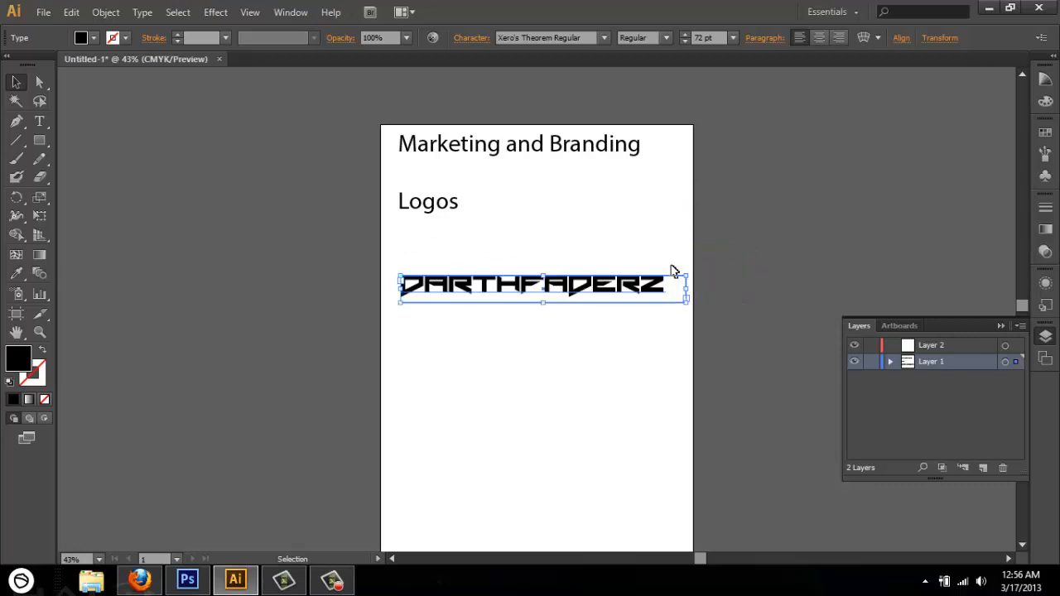
# - Set the DarthFaderZ text size to 128 pt and widen its frame past both page edges to fit the whole word on one line
pyautogui.doubleClick(663, 284)
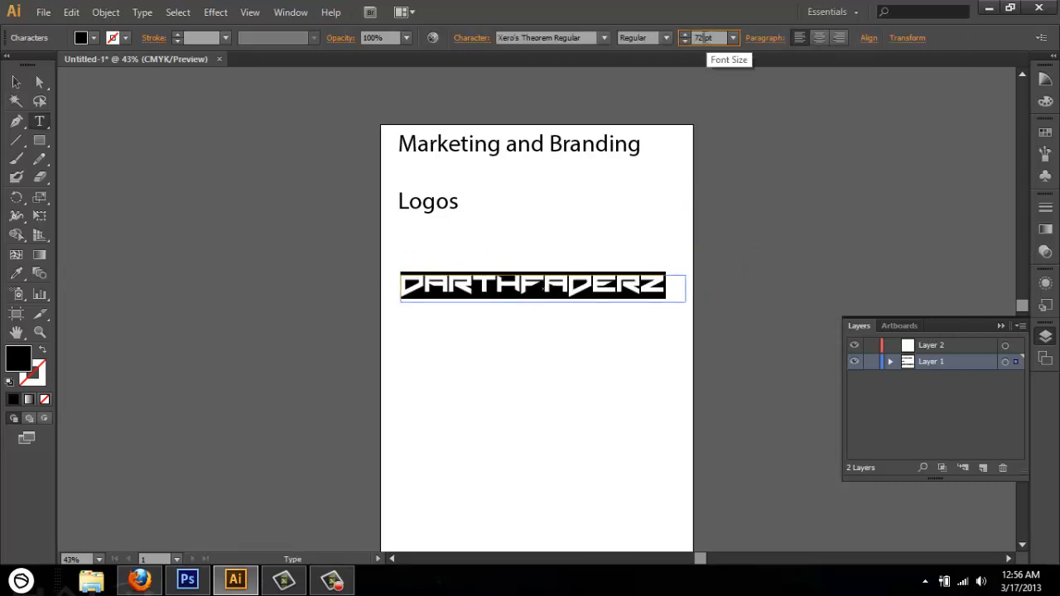
pyautogui.doubleClick(700, 37)
pyautogui.press('Return')
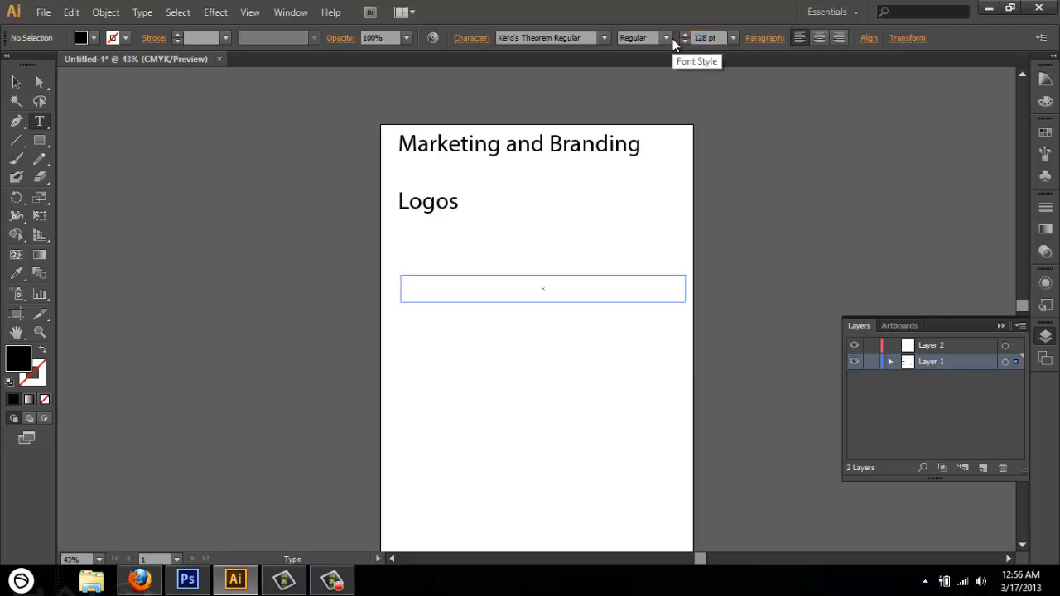
pyautogui.press('Escape')
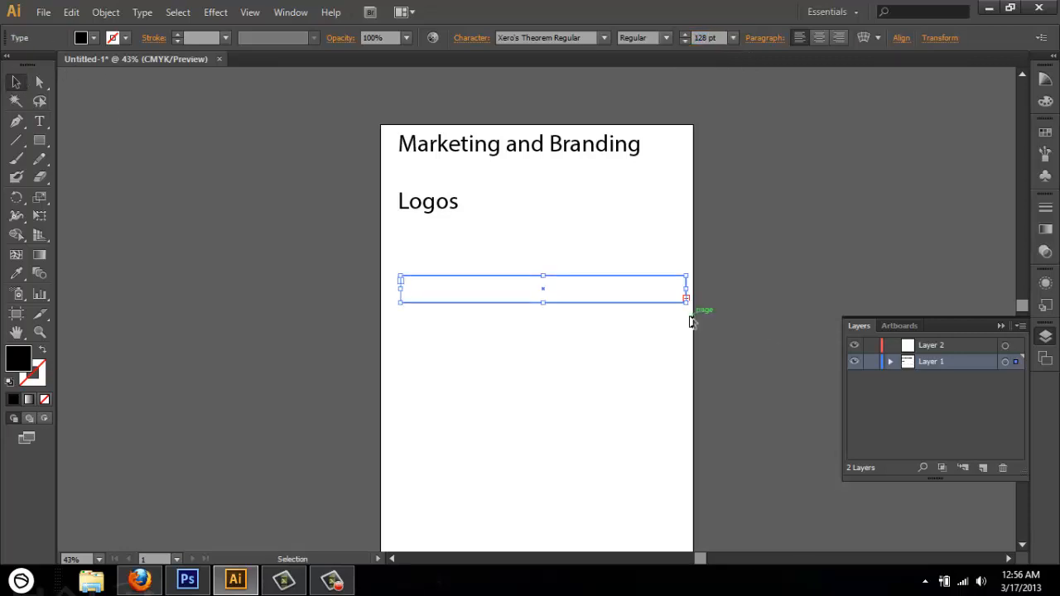
pyautogui.moveTo(686, 299)
pyautogui.mouseDown()
pyautogui.moveTo(826, 383)
pyautogui.moveTo(914, 342)
pyautogui.moveTo(920, 320)
pyautogui.moveTo(874, 305)
pyautogui.moveTo(701, 298)
pyautogui.mouseUp()
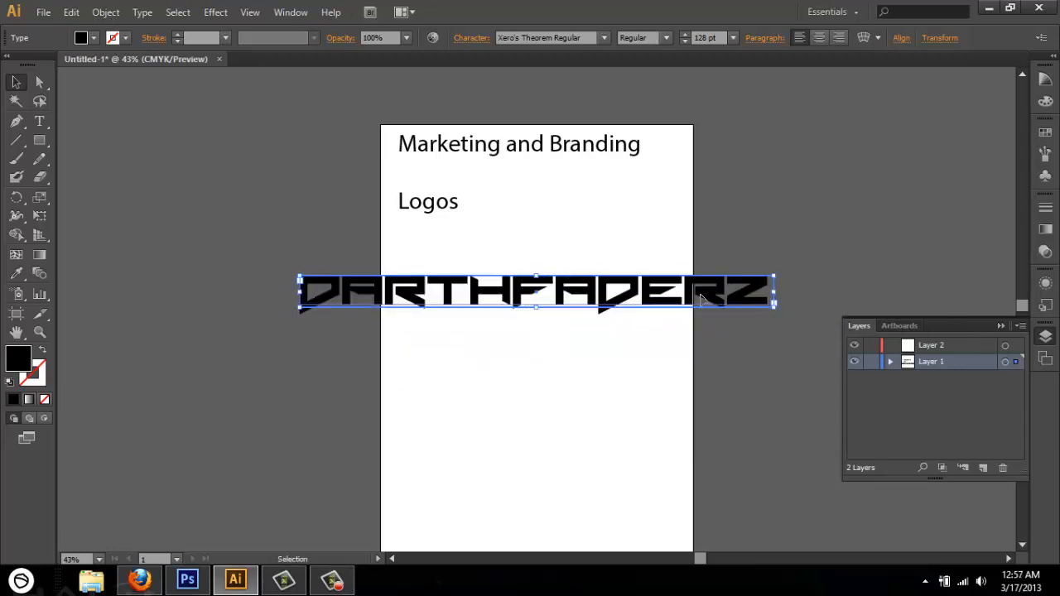
pyautogui.click(646, 371)
# - Move the DarthFaderZ text up to just below the Logos heading and place a duplicate of it underneath
pyautogui.moveTo(610, 301); pyautogui.dragTo(611, 257)
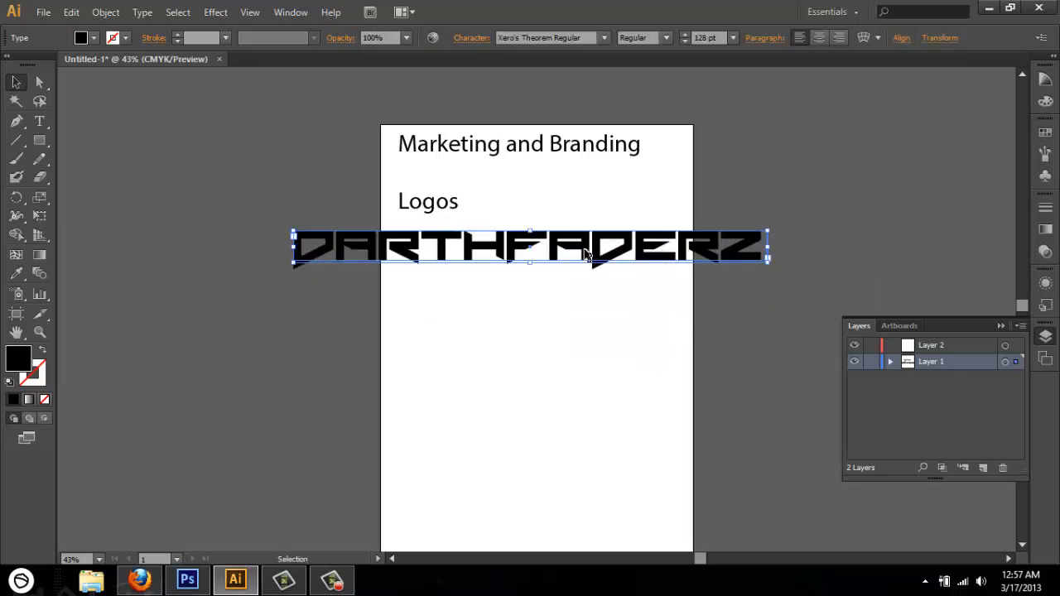
pyautogui.moveTo(585, 254); pyautogui.dragTo(587, 302)
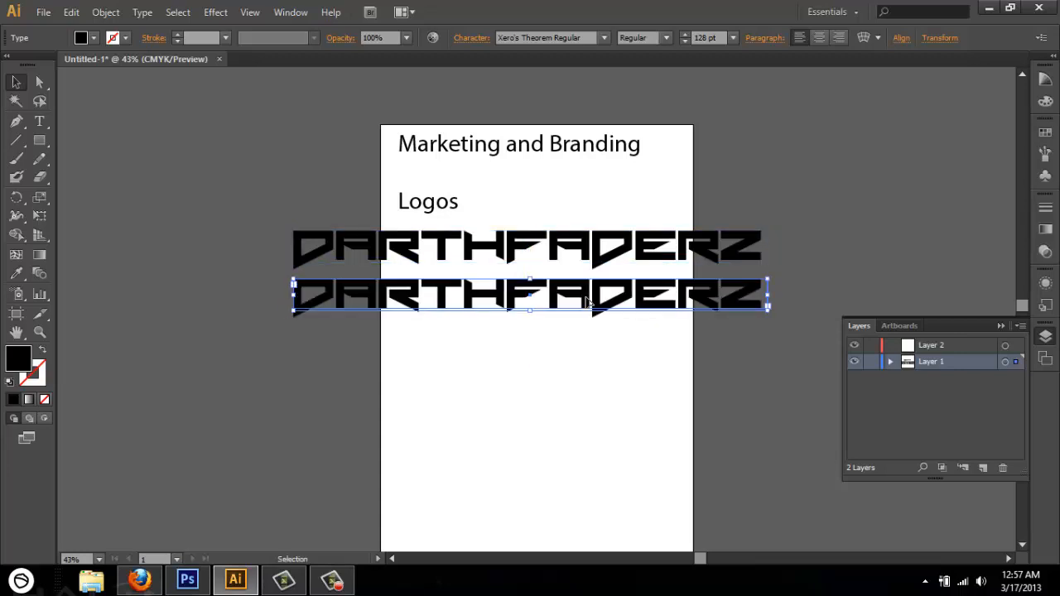
pyautogui.scroll(-2, 588, 309)
pyautogui.scroll(2, 591, 309)
pyautogui.moveTo(615, 301); pyautogui.dragTo(621, 316)
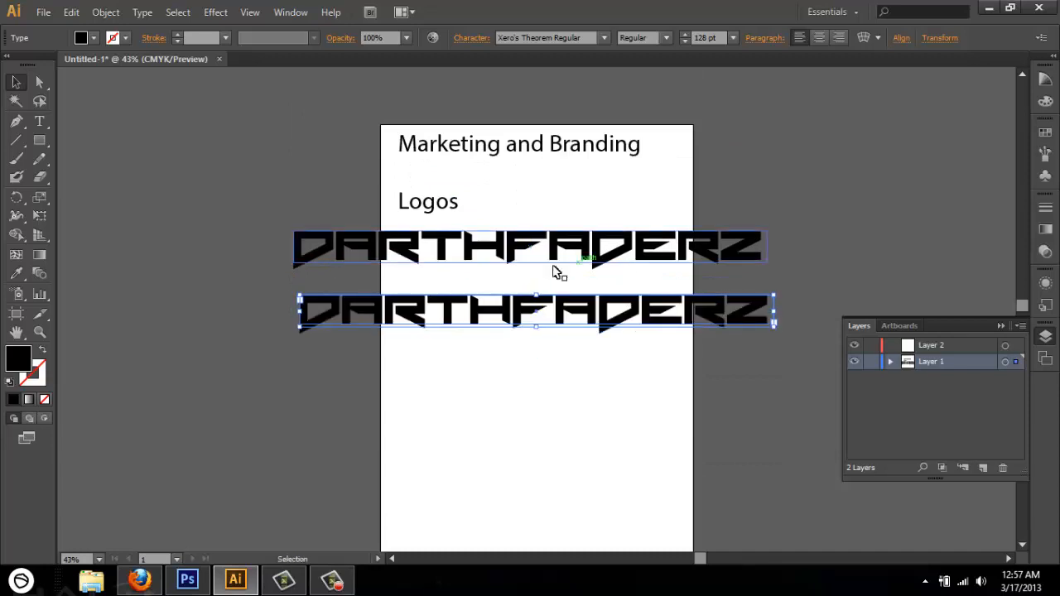
# - Convert the lower DarthFaderZ copy to outlines and move it so it starts at the page's left edge
pyautogui.rightClick(606, 305)
pyautogui.click(686, 414)
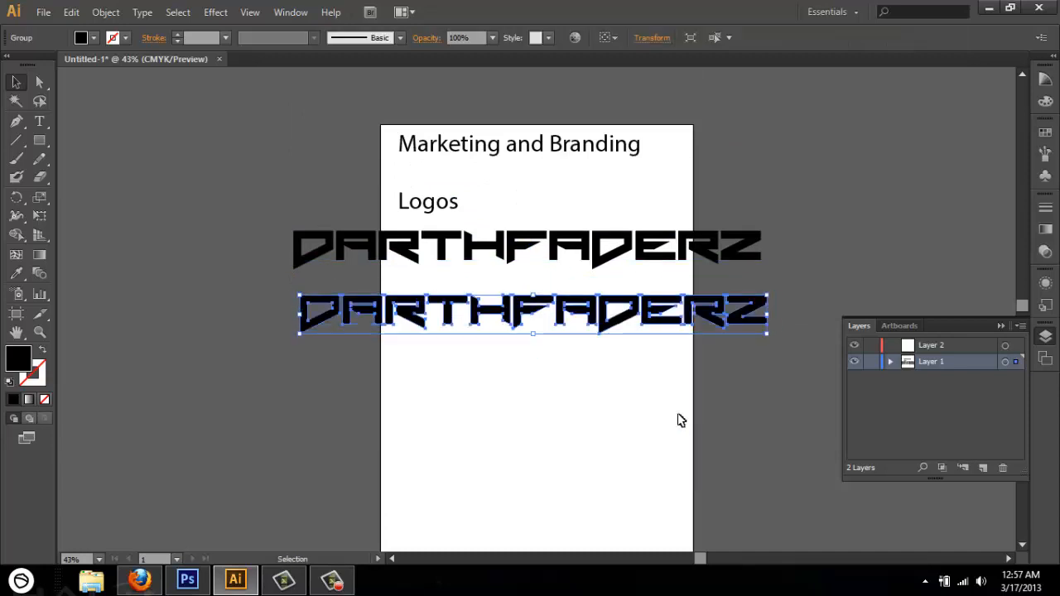
pyautogui.moveTo(495, 324); pyautogui.dragTo(580, 312)
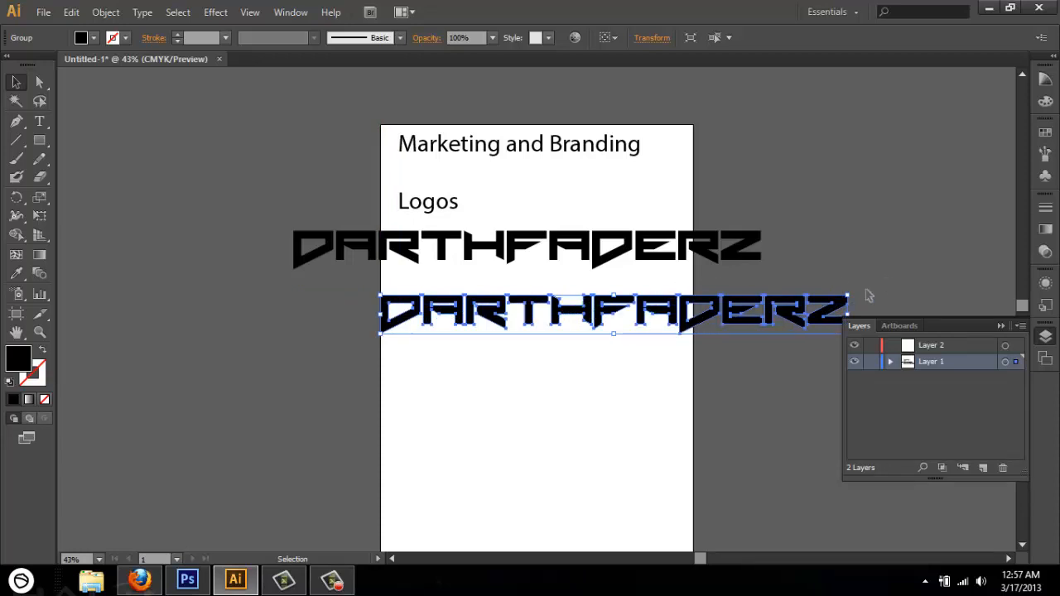
# - Try squeezing the outlined DarthFaderZ copy horizontally to the page width and undo the resize
pyautogui.moveTo(848, 295); pyautogui.dragTo(696, 304)
pyautogui.click(803, 321)
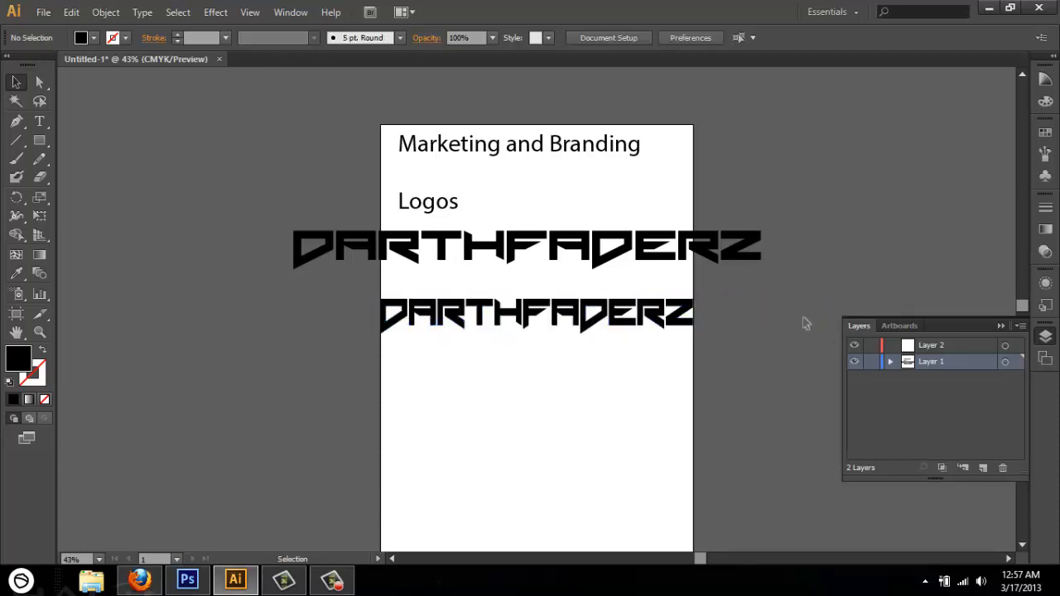
pyautogui.hotkey('ctrl', 'z')
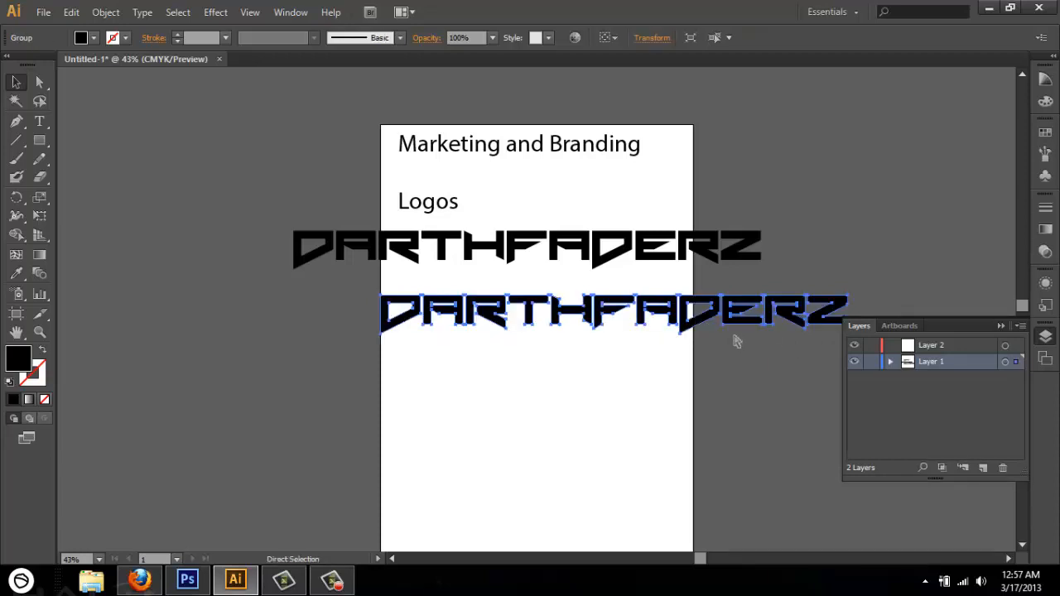
# - Scale the outlined DarthFaderZ copy down proportionally to fit inside the page and centre it horizontally
pyautogui.moveTo(868, 290); pyautogui.dragTo(616, 338)
pyautogui.click(537, 374)
pyautogui.moveTo(524, 330); pyautogui.dragTo(555, 333)
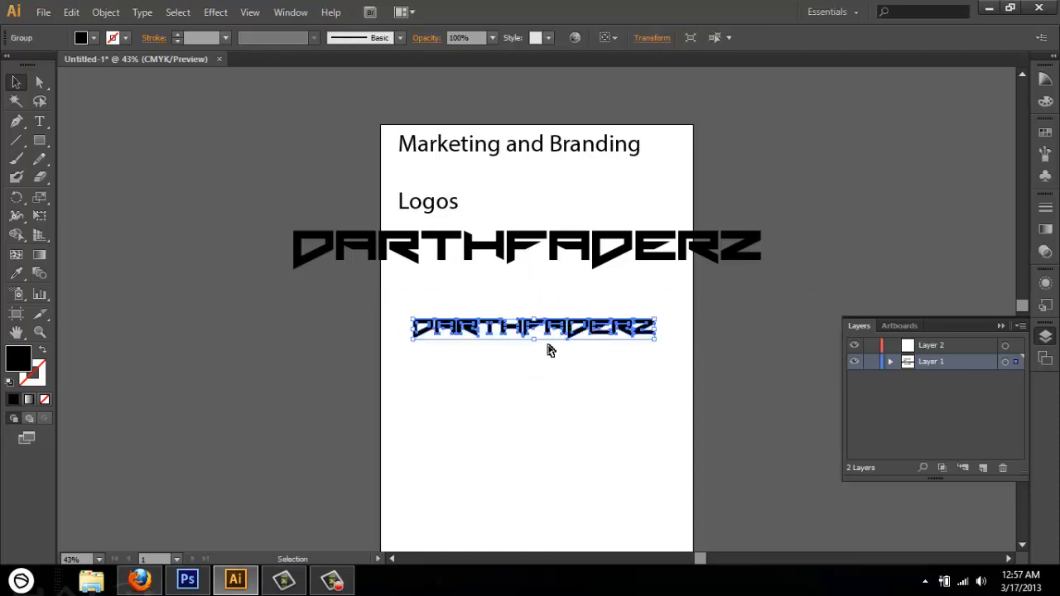
pyautogui.click(549, 350)
# - Move the small outlined DarthFaderZ copy up, closer to the large text above it
pyautogui.hotkey('ctrl', '+')
pyautogui.hotkey('ctrl', '+')
pyautogui.hotkey('ctrl', '+')
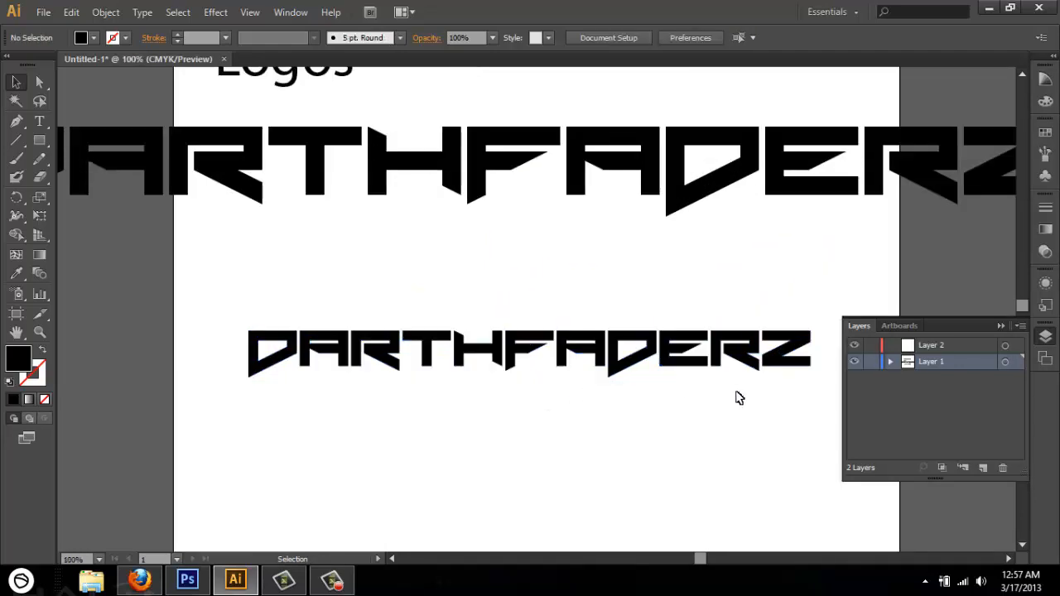
pyautogui.scroll(-3, 723, 387)
pyautogui.scroll(4, 726, 387)
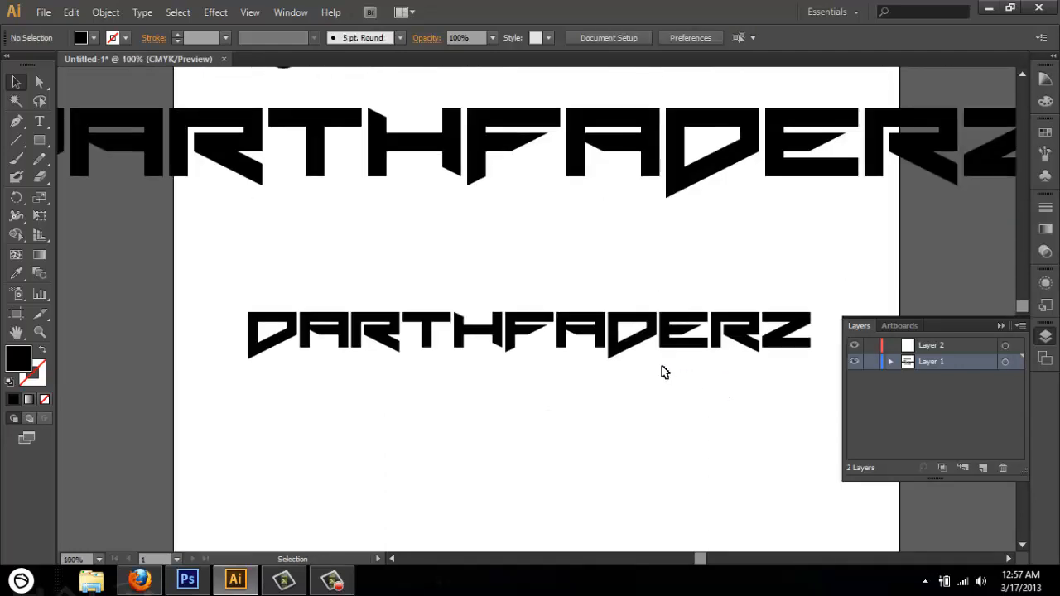
pyautogui.click(530, 346)
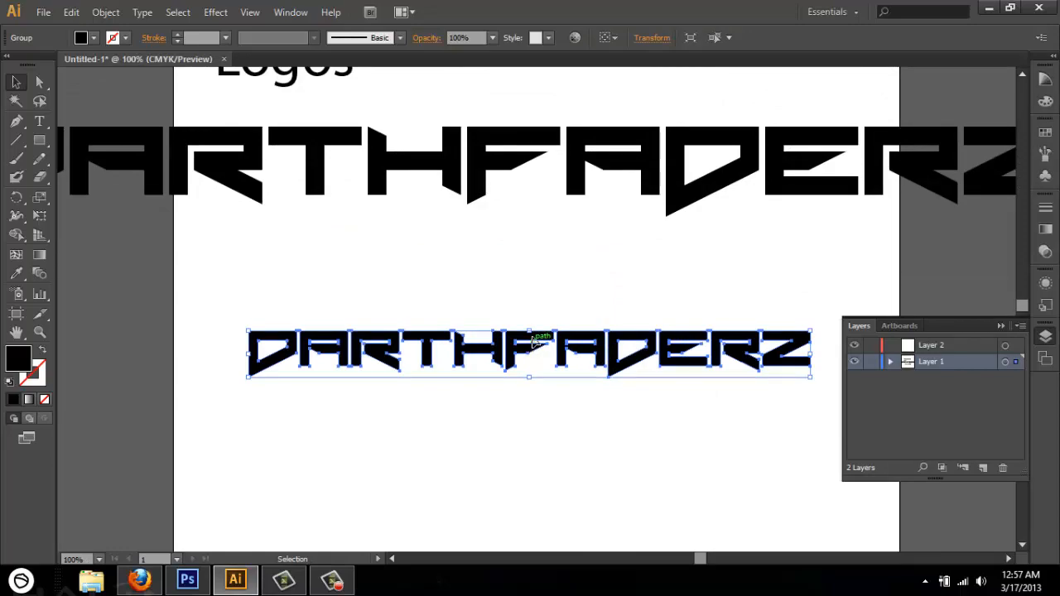
pyautogui.moveTo(534, 342); pyautogui.dragTo(515, 277)
# - Switch to Photoshop, add a red 48 pt Impact text reading DarthFaderZ and move it to the horizontal centre of the canvas
pyautogui.click(187, 579)
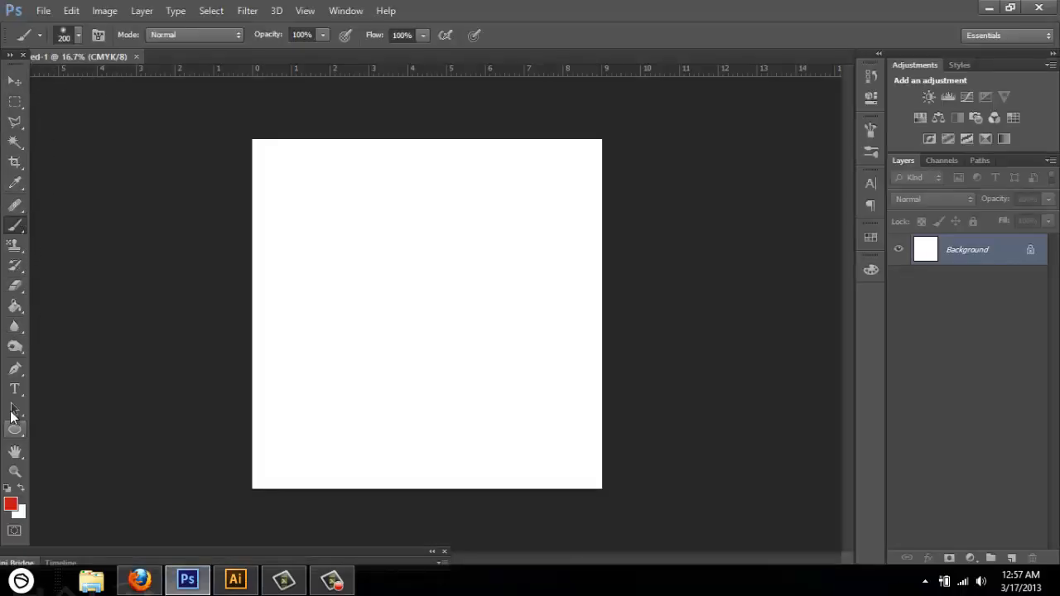
pyautogui.click(15, 389)
pyautogui.moveTo(276, 222); pyautogui.dragTo(489, 353)
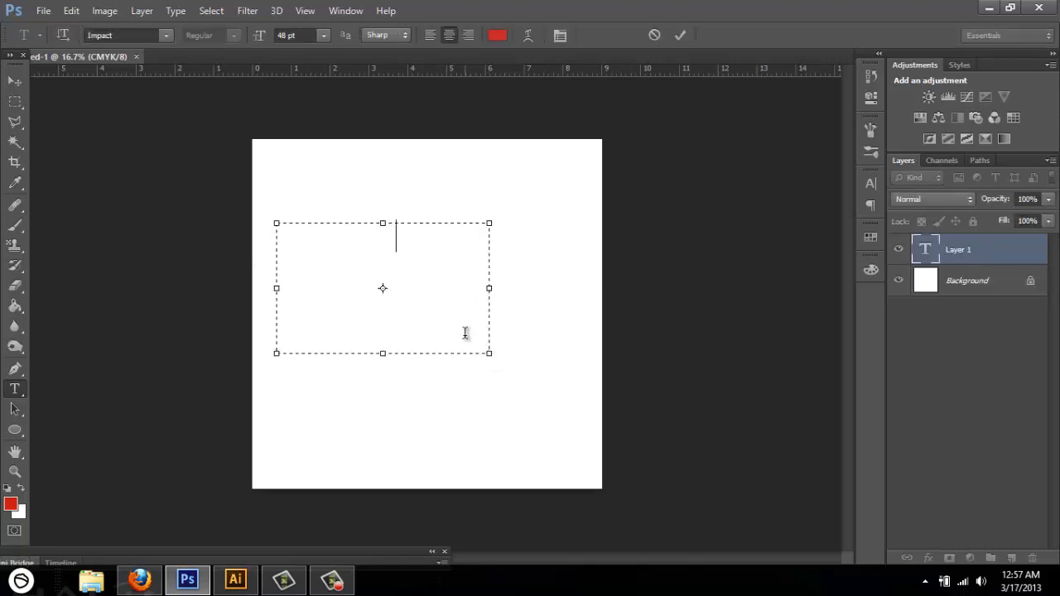
pyautogui.write('Da')
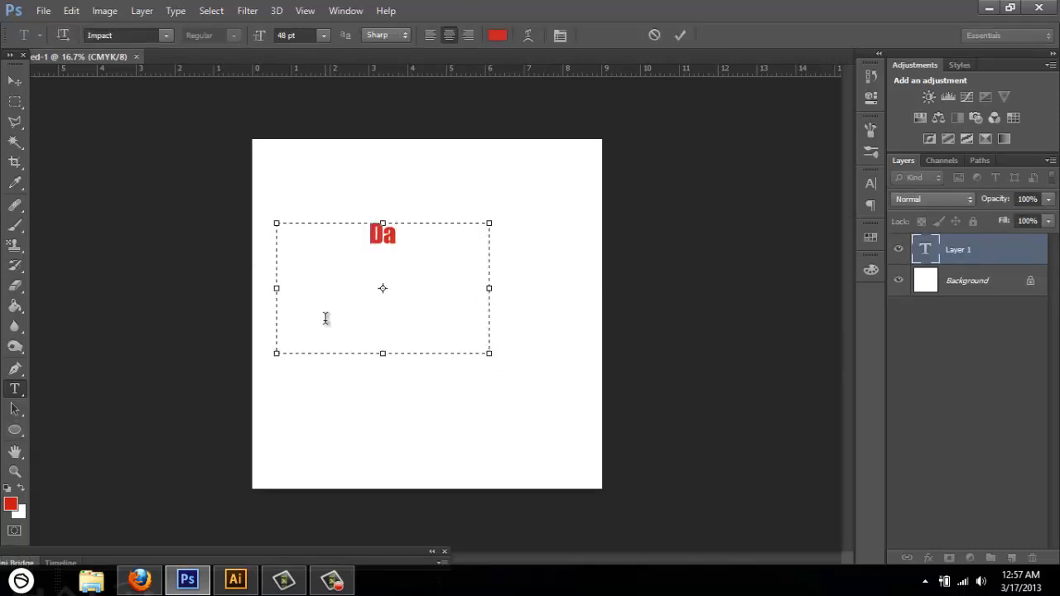
pyautogui.write('rthFaderZ')
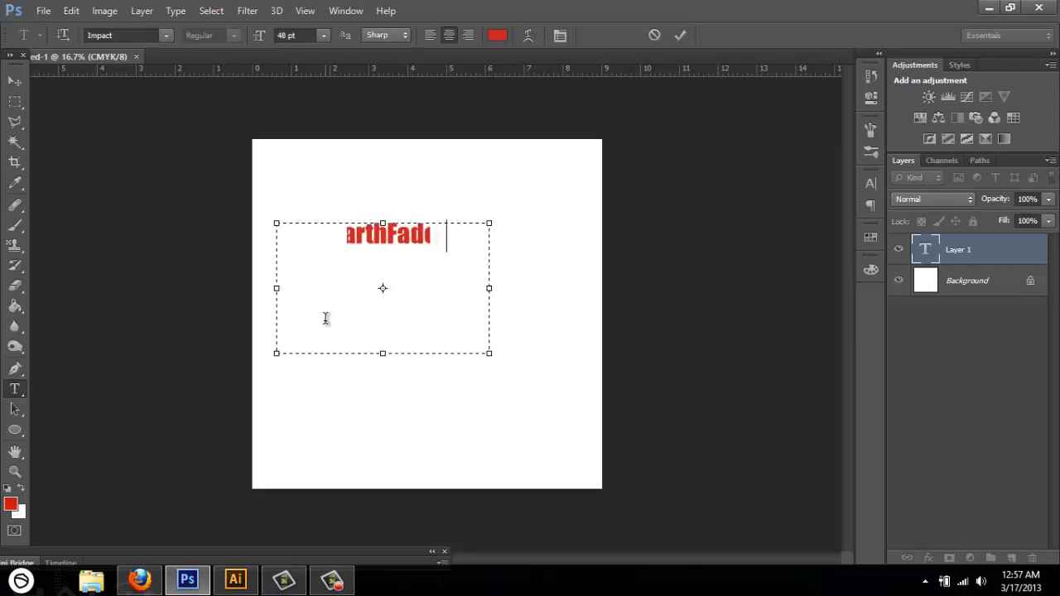
pyautogui.click(15, 80)
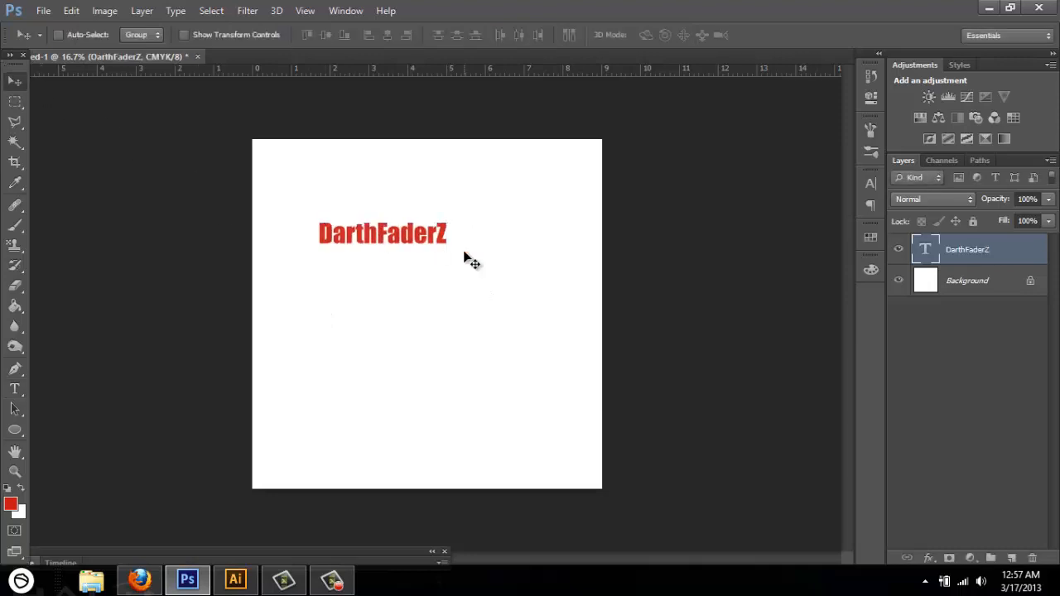
pyautogui.moveTo(402, 242); pyautogui.dragTo(446, 255)
pyautogui.moveTo(448, 276); pyautogui.dragTo(444, 287)
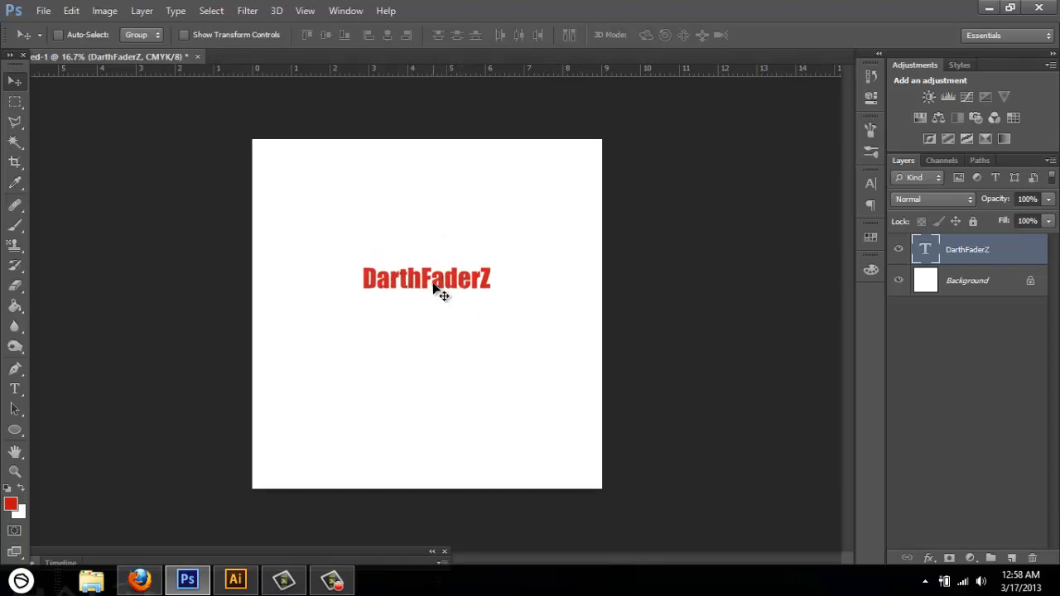
# - Examine the edges of the Photoshop DarthFaderZ text at high magnification and at reduced size
pyautogui.scroll(8, 433, 284)
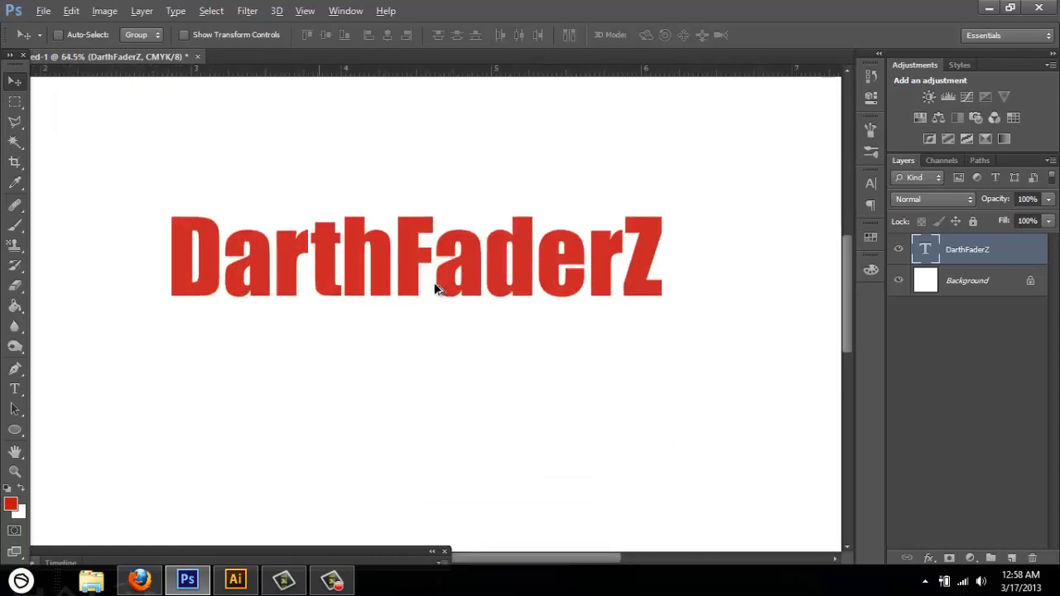
pyautogui.scroll(10, 436, 288)
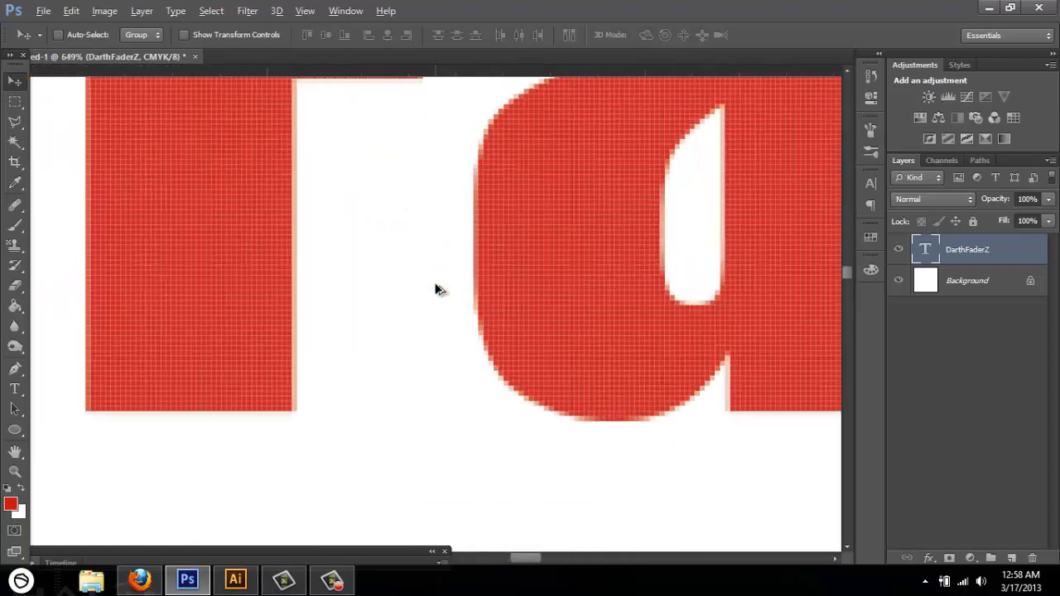
pyautogui.scroll(-5, 438, 289)
pyautogui.scroll(5, 438, 289)
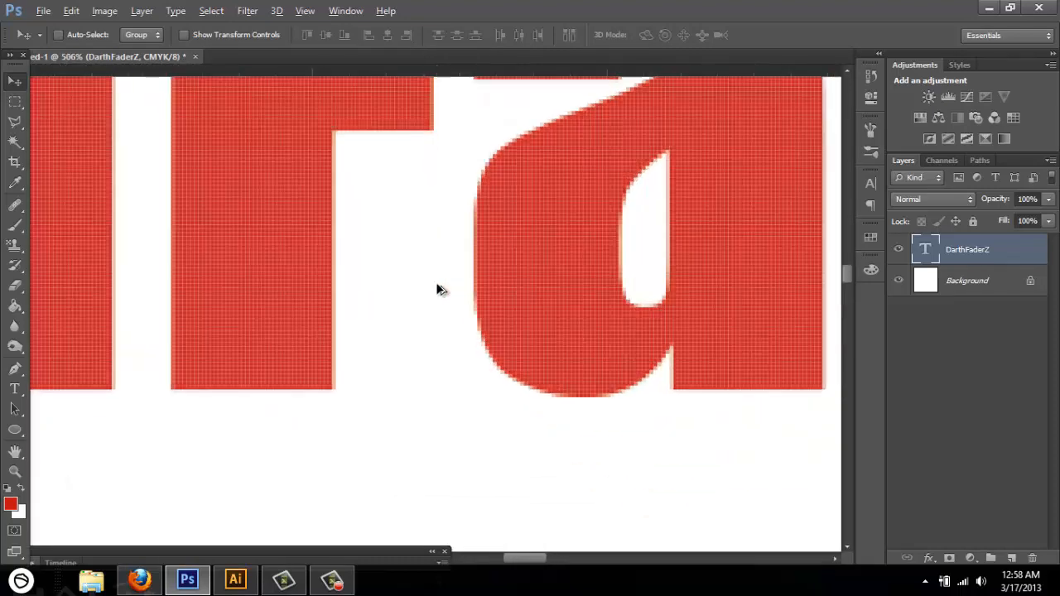
pyautogui.scroll(-3, 438, 289)
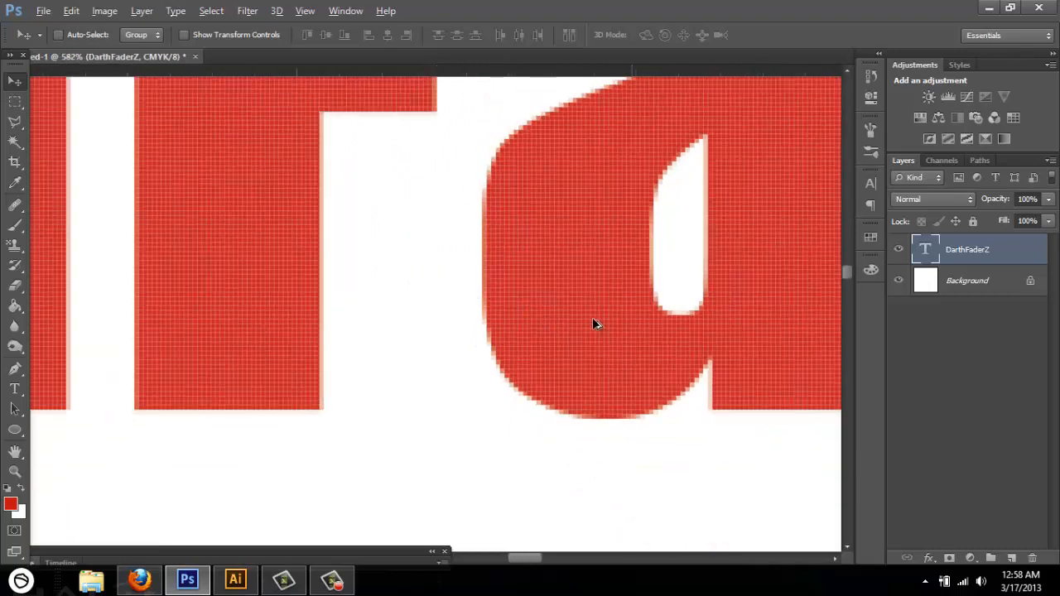
pyautogui.scroll(-8, 542, 315)
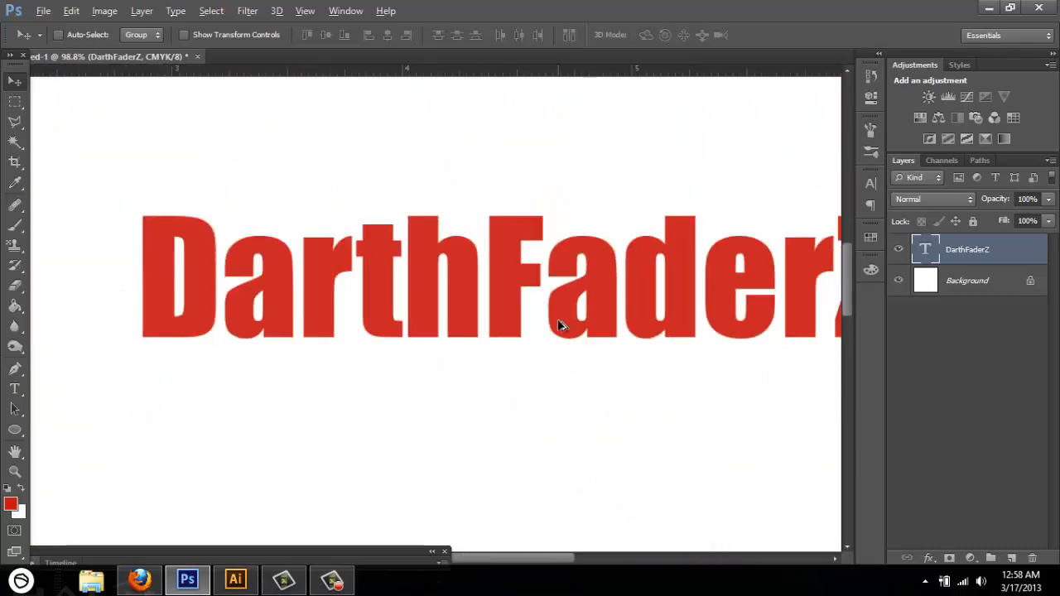
pyautogui.scroll(-3, 560, 319)
pyautogui.scroll(3, 560, 320)
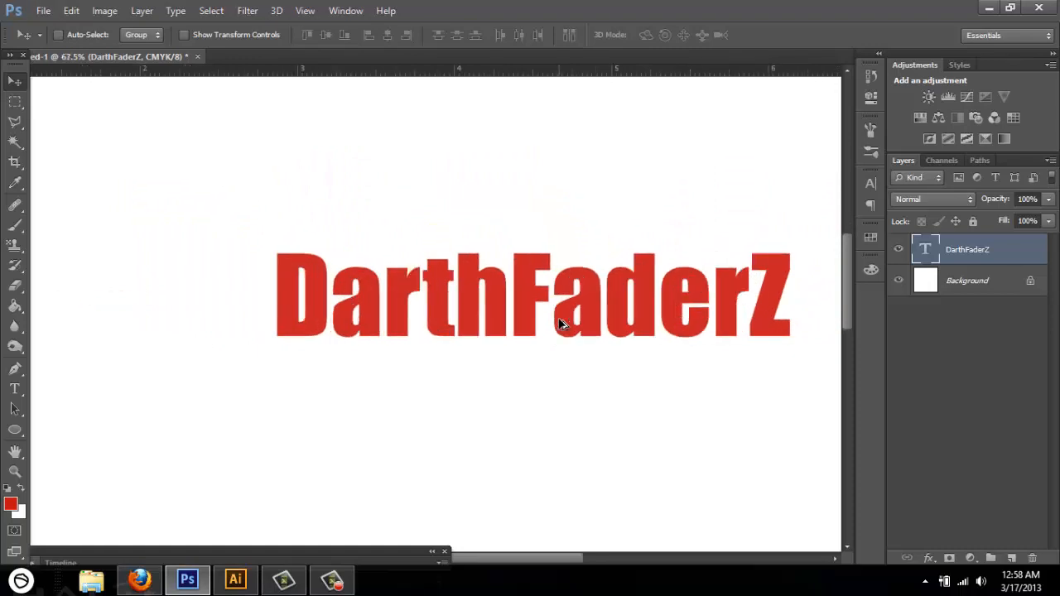
pyautogui.moveTo(512, 558); pyautogui.dragTo(522, 315)
pyautogui.scroll(-4, 522, 316)
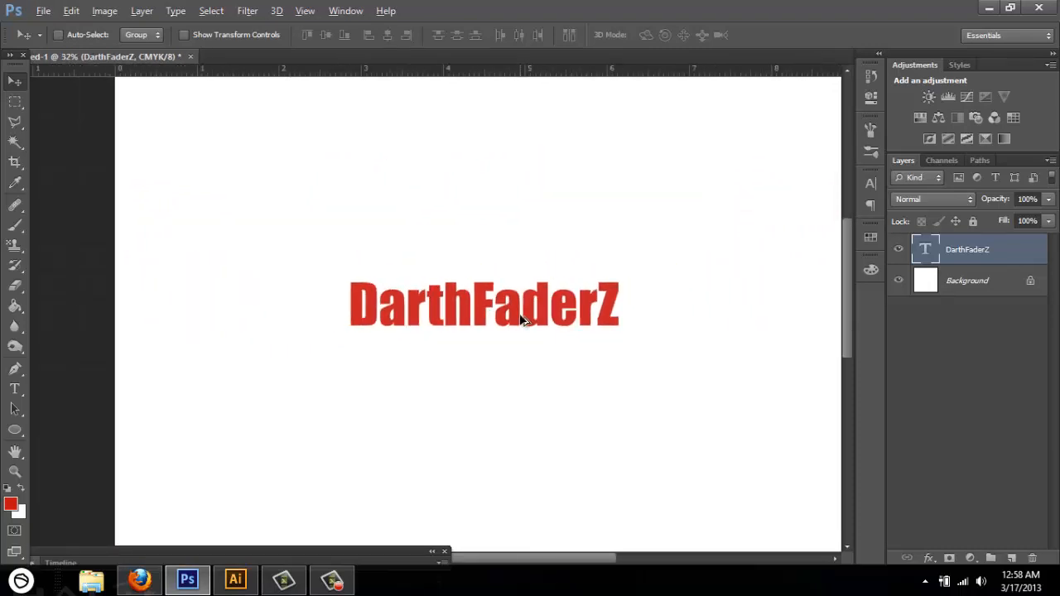
pyautogui.scroll(1, 521, 320)
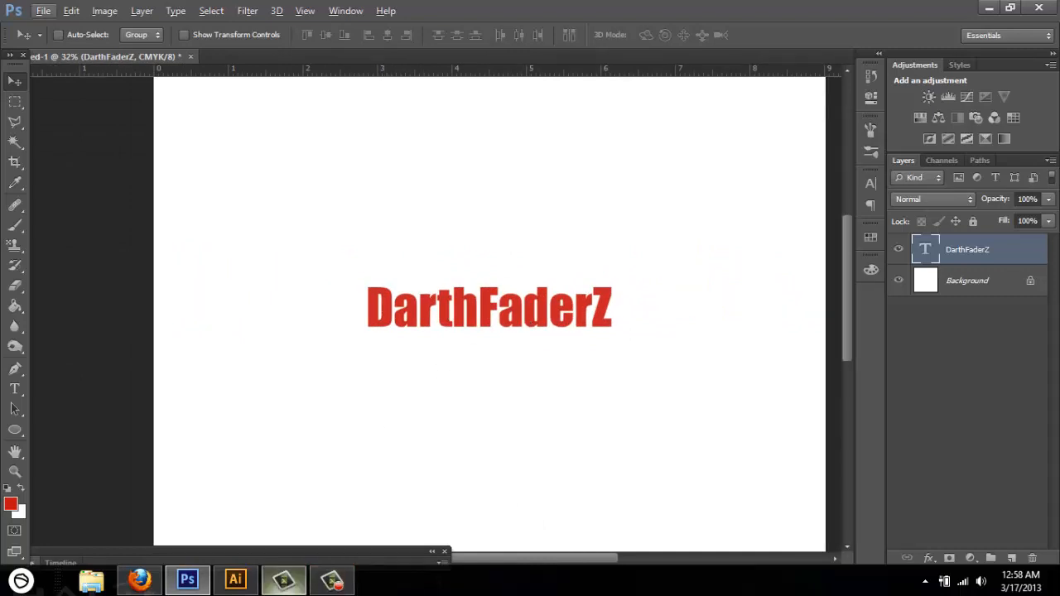
# - Switch to Illustrator and examine the edges of the small outlined DarthFaderZ copy up to 6400% magnification
pyautogui.click(235, 580)
pyautogui.click(544, 453)
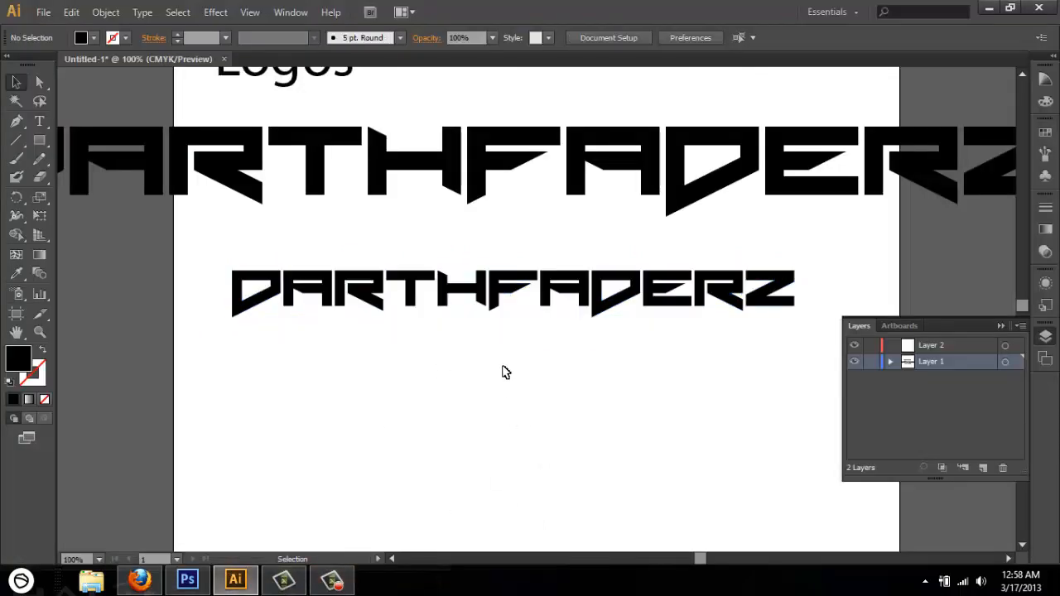
pyautogui.scroll(1, 503, 366)
pyautogui.scroll(5, 501, 359)
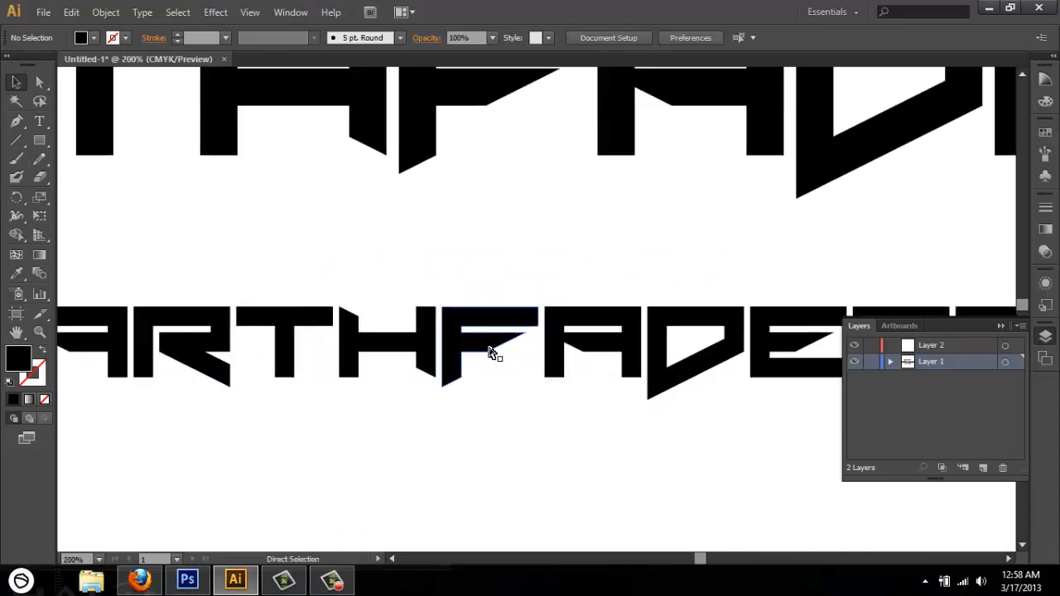
pyautogui.scroll(5, 494, 365)
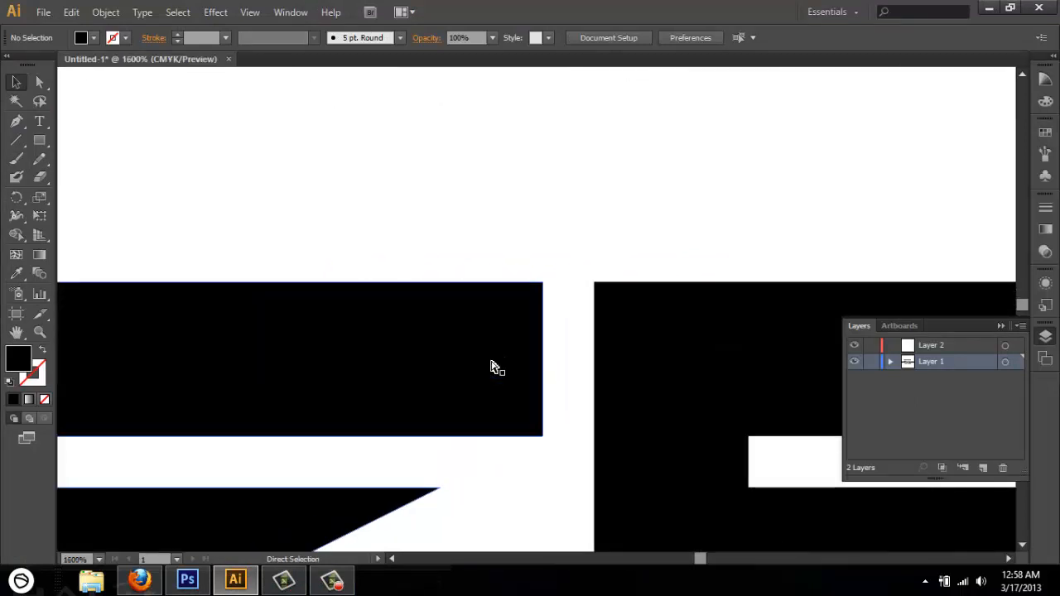
pyautogui.scroll(2, 495, 367)
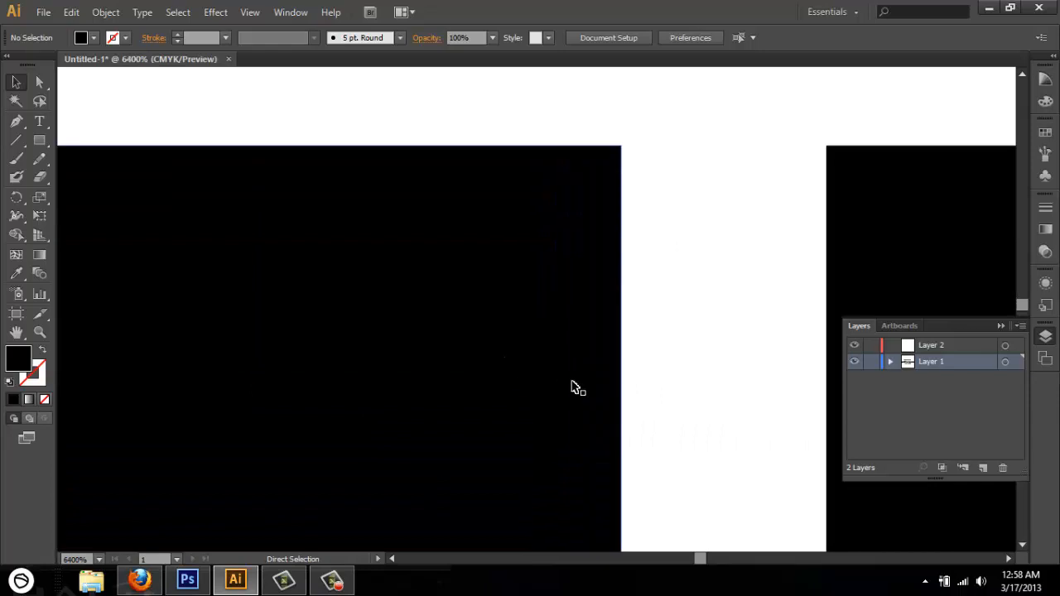
pyautogui.scroll(1, 572, 386)
pyautogui.scroll(1, 603, 404)
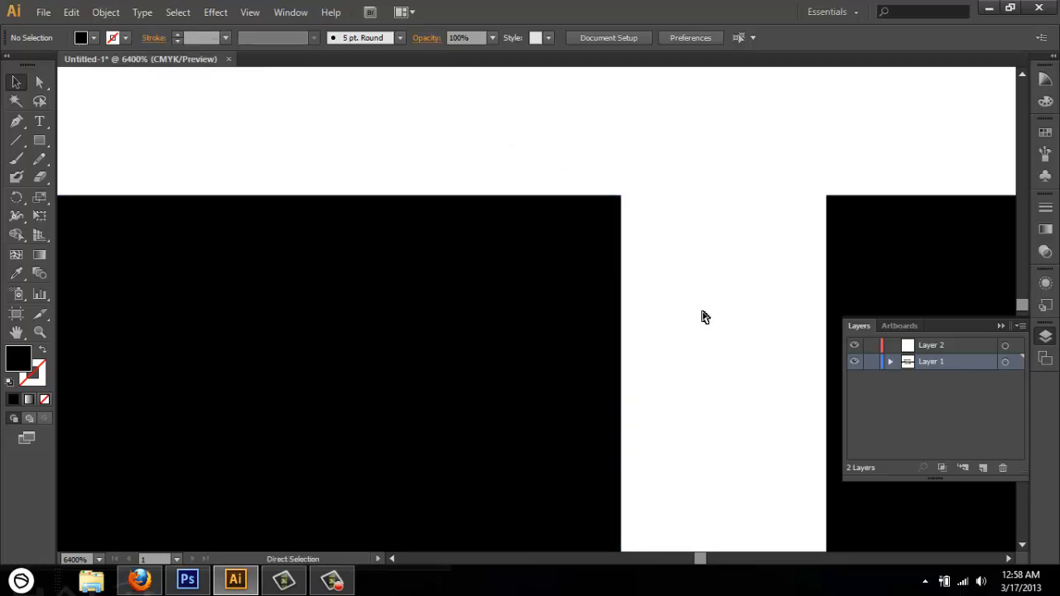
pyautogui.scroll(-9, 703, 317)
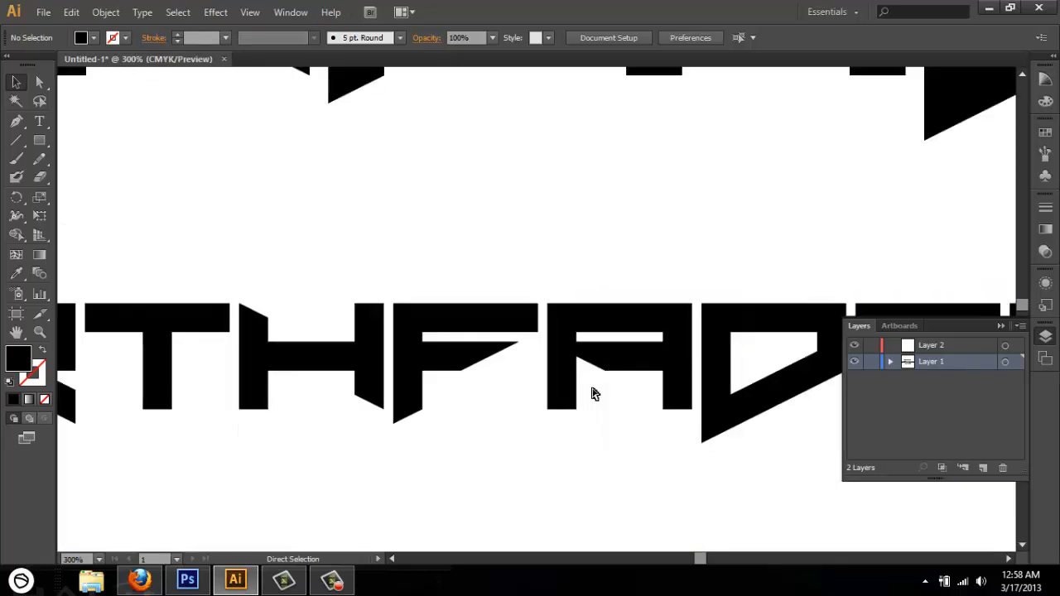
pyautogui.scroll(-4, 591, 393)
pyautogui.scroll(3, 591, 392)
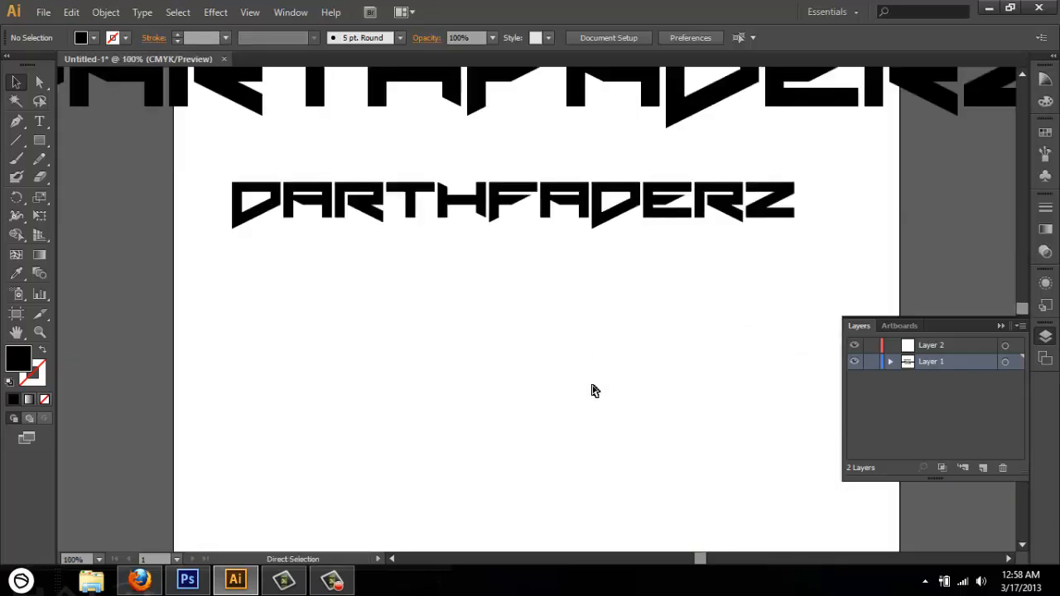
# - Move the small outlined DarthFaderZ copy slightly down, away from the large text above it
pyautogui.hscroll(1, 593, 390)
pyautogui.scroll(1, 596, 323)
pyautogui.moveTo(599, 234); pyautogui.dragTo(625, 269)
pyautogui.click(629, 330)
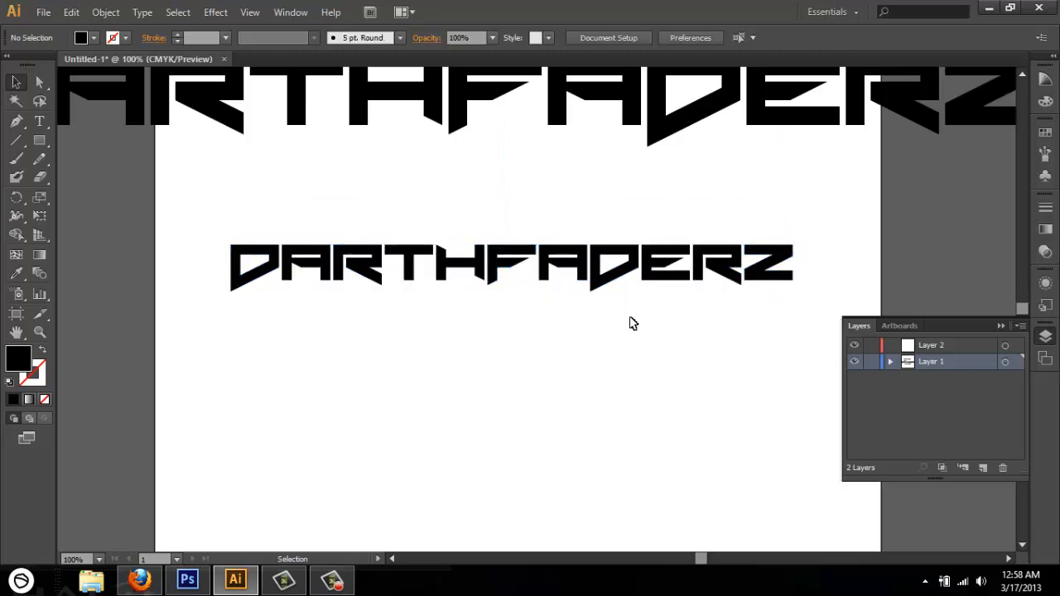
# - Ungroup the small outlined DarthFaderZ copy into separate letters and deselect them
pyautogui.click(577, 273)
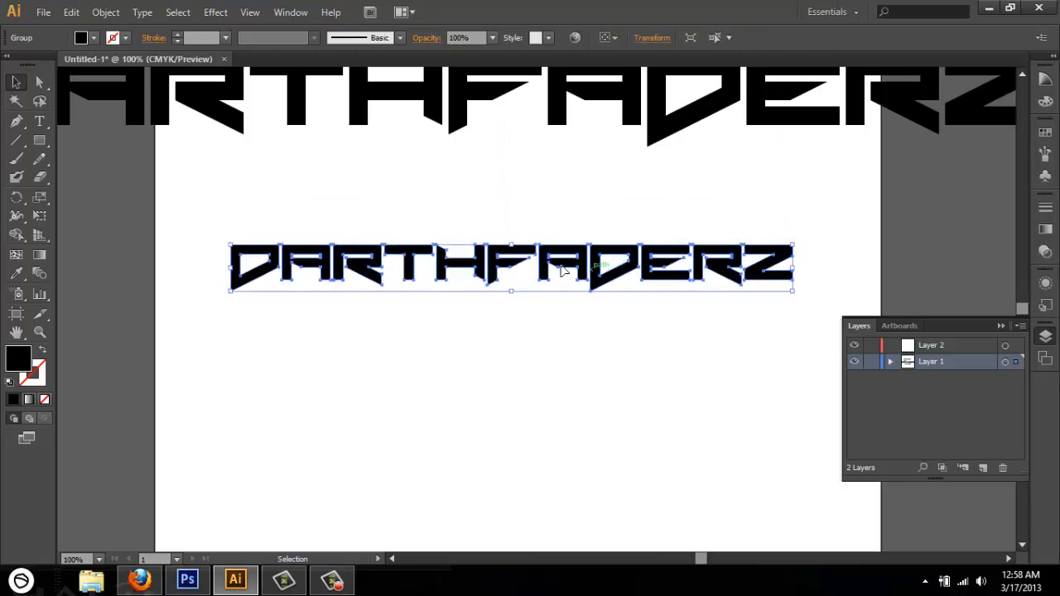
pyautogui.click(539, 344)
pyautogui.click(582, 280)
pyautogui.rightClick(582, 280)
pyautogui.click(629, 368)
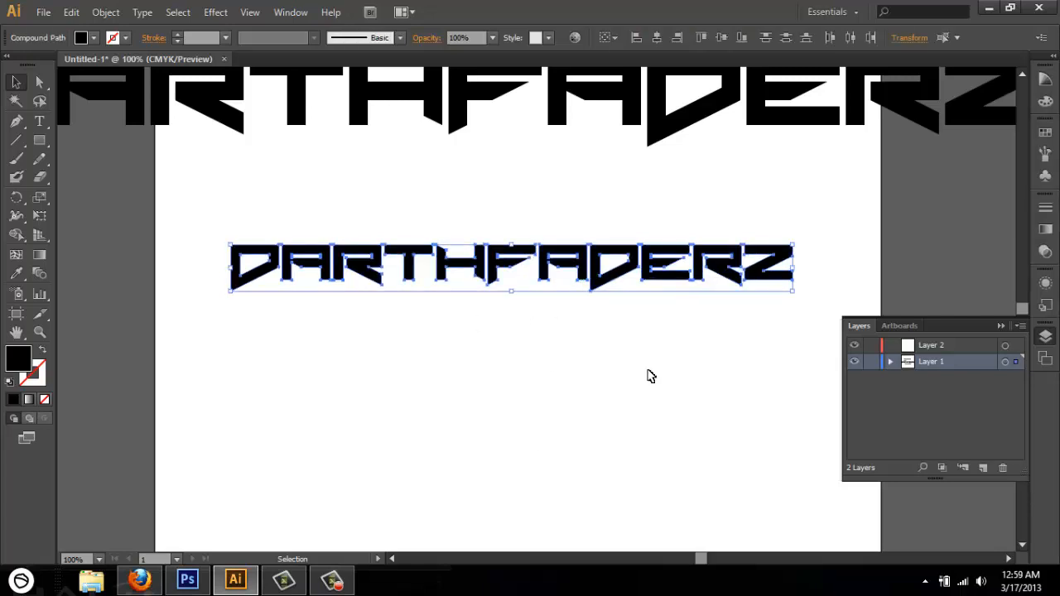
pyautogui.click(650, 377)
# - Move the letters DARTH down and left, apart from FADERZ, and group them
pyautogui.moveTo(230, 219); pyautogui.dragTo(462, 363)
pyautogui.moveTo(431, 290); pyautogui.dragTo(394, 349)
pyautogui.hotkey('ctrl', 'g')
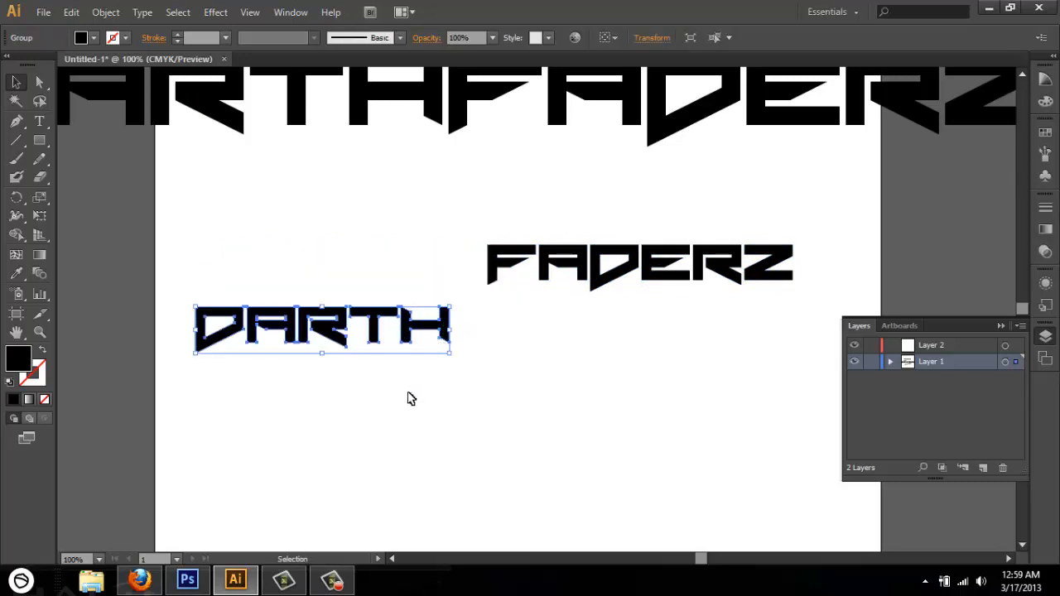
# - Group the letters FADER beside DARTH and place the slightly enlarged Z to their right
pyautogui.moveTo(476, 257); pyautogui.dragTo(731, 303)
pyautogui.moveTo(658, 289); pyautogui.dragTo(649, 355)
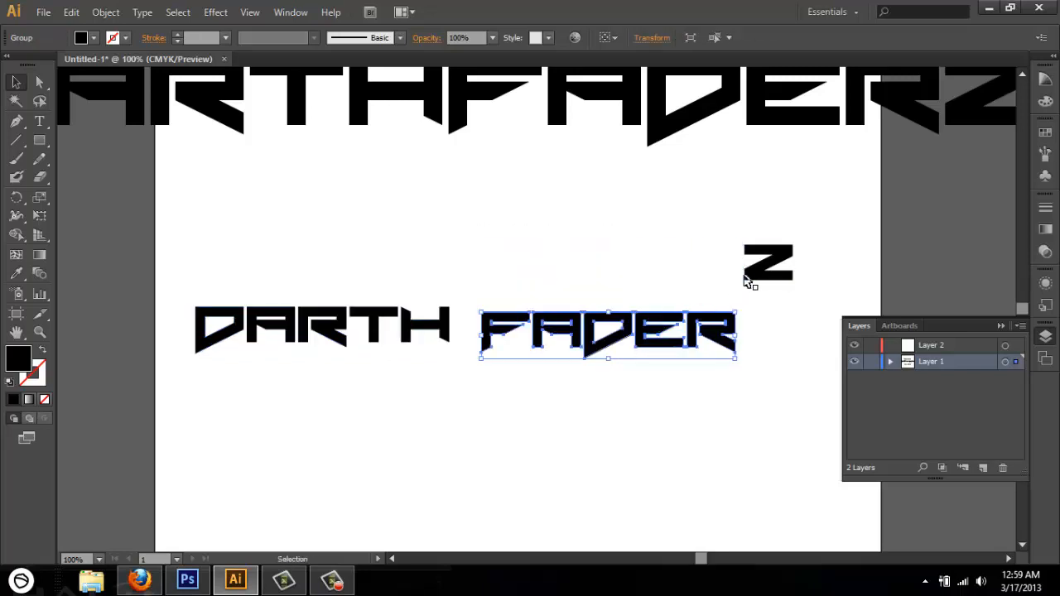
pyautogui.moveTo(771, 273); pyautogui.dragTo(818, 293)
pyautogui.click(768, 352)
# - Ungroup the FADER and DARTH groups back into individual letters
pyautogui.click(530, 340)
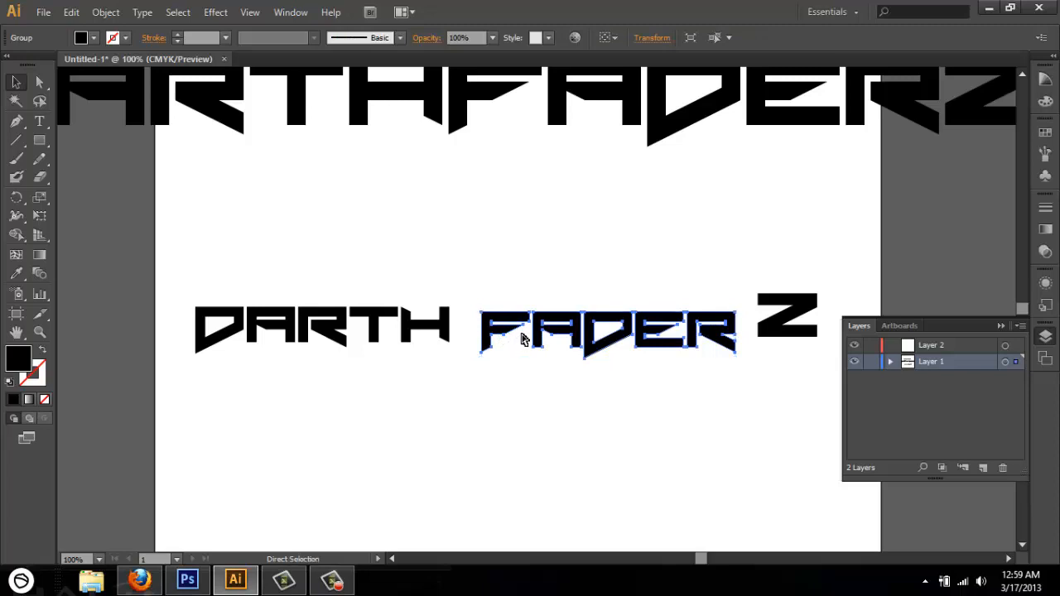
pyautogui.click(348, 318)
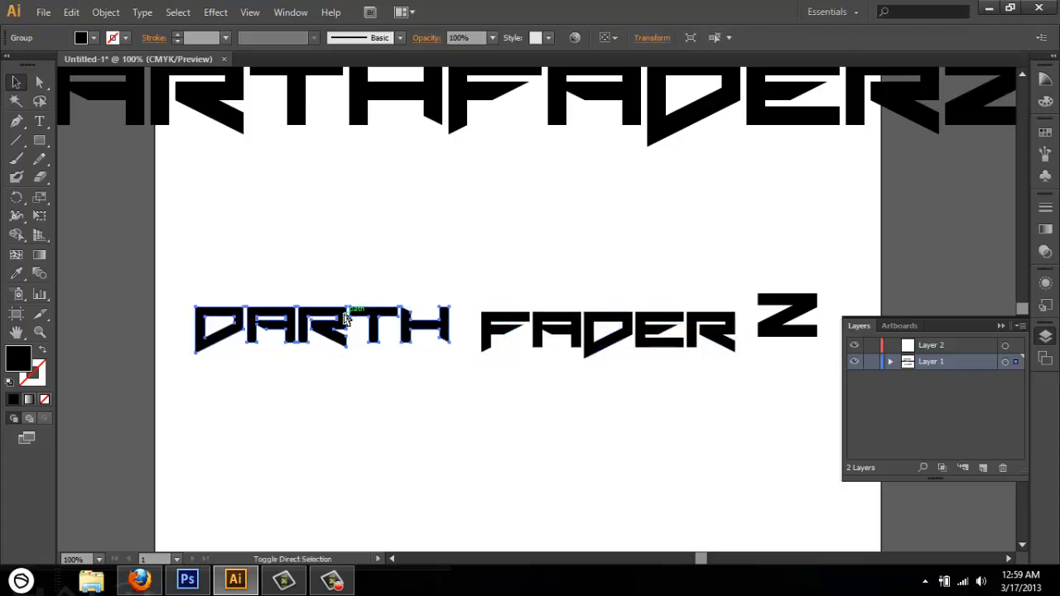
pyautogui.click(360, 434)
pyautogui.click(339, 331)
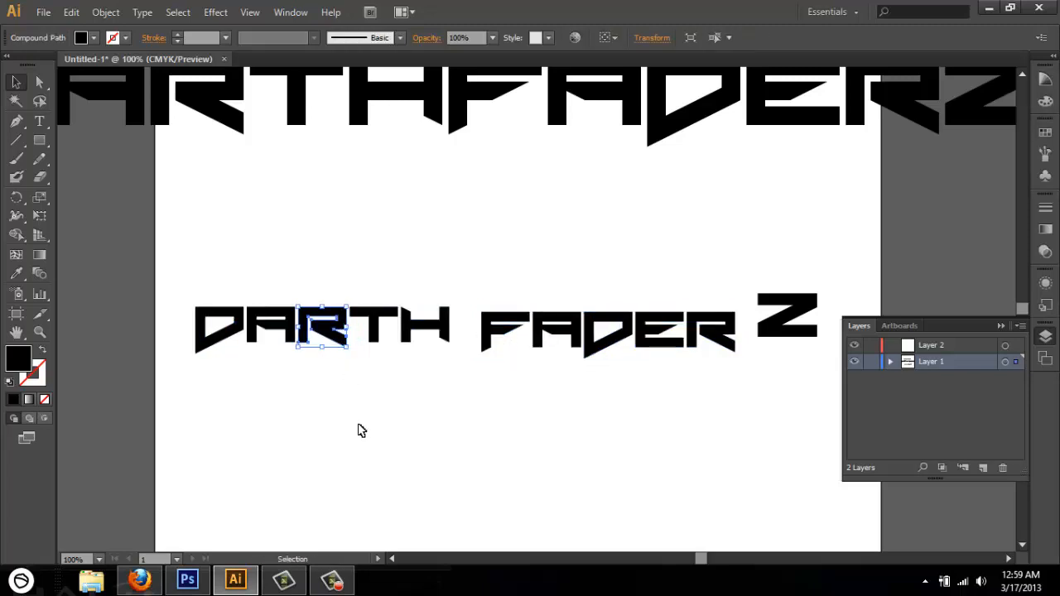
pyautogui.click(359, 431)
# - Shift the letters ARTH down and away from the D, and enlarge the D proportionally to more than twice its size
pyautogui.moveTo(276, 291); pyautogui.dragTo(389, 365)
pyautogui.click(290, 307)
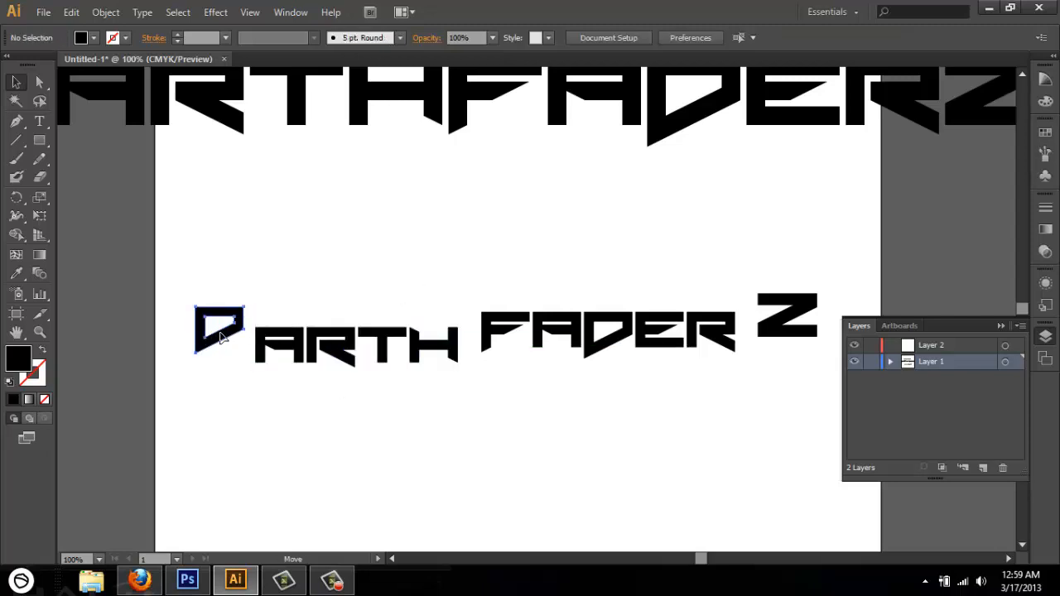
pyautogui.click(224, 329)
pyautogui.moveTo(243, 308); pyautogui.dragTo(315, 239)
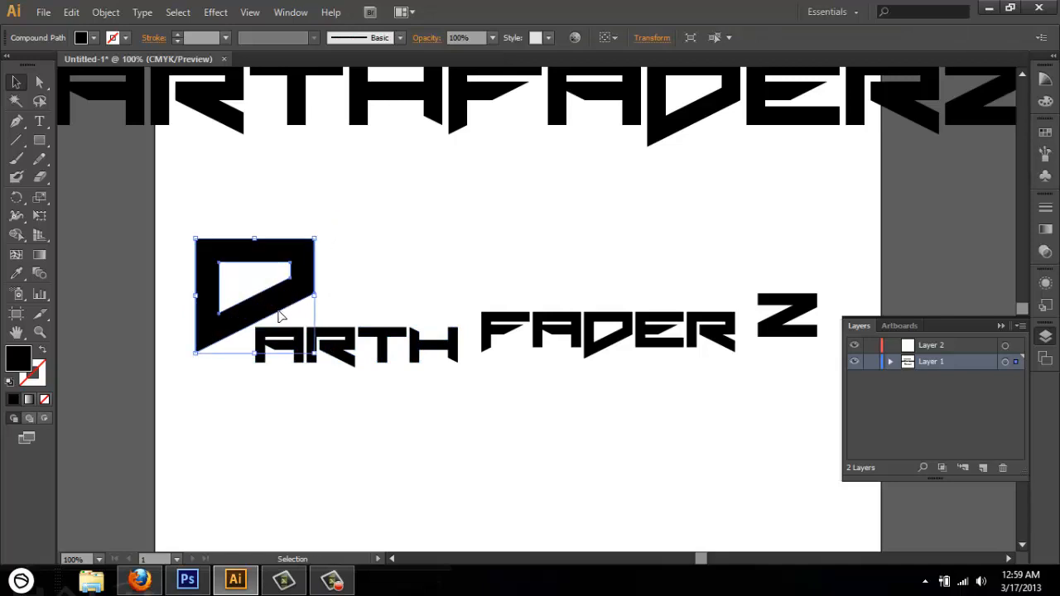
pyautogui.moveTo(280, 315)
pyautogui.mouseDown()
pyautogui.moveTo(247, 339)
pyautogui.moveTo(260, 317)
pyautogui.moveTo(288, 317)
pyautogui.mouseUp()
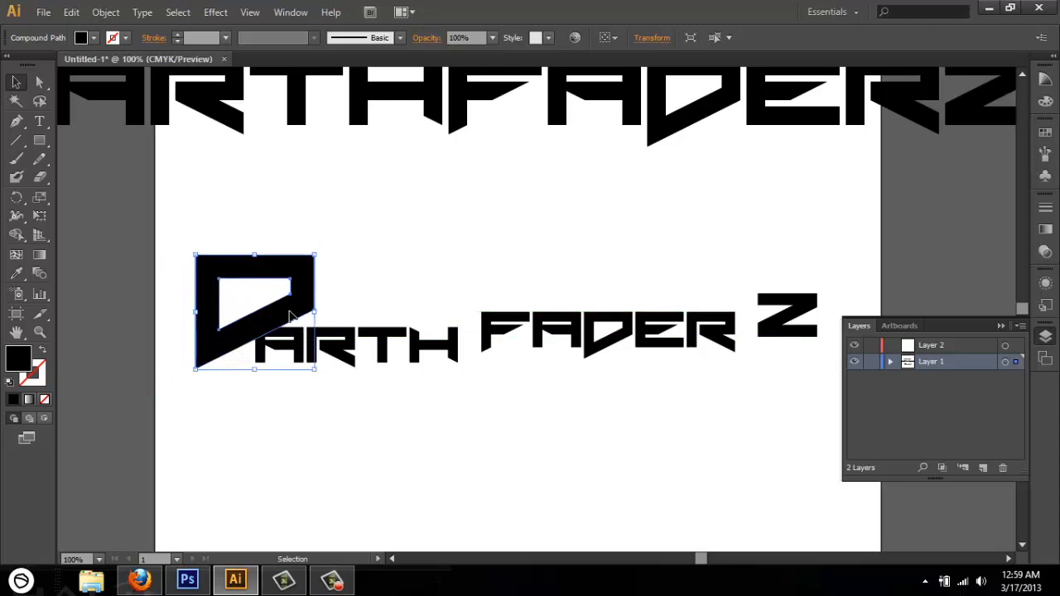
# - Place the letters ARTH directly right of the large D, aligned with its top edge
pyautogui.click(357, 313)
pyautogui.moveTo(475, 384); pyautogui.dragTo(275, 347)
pyautogui.moveTo(306, 338); pyautogui.dragTo(362, 274)
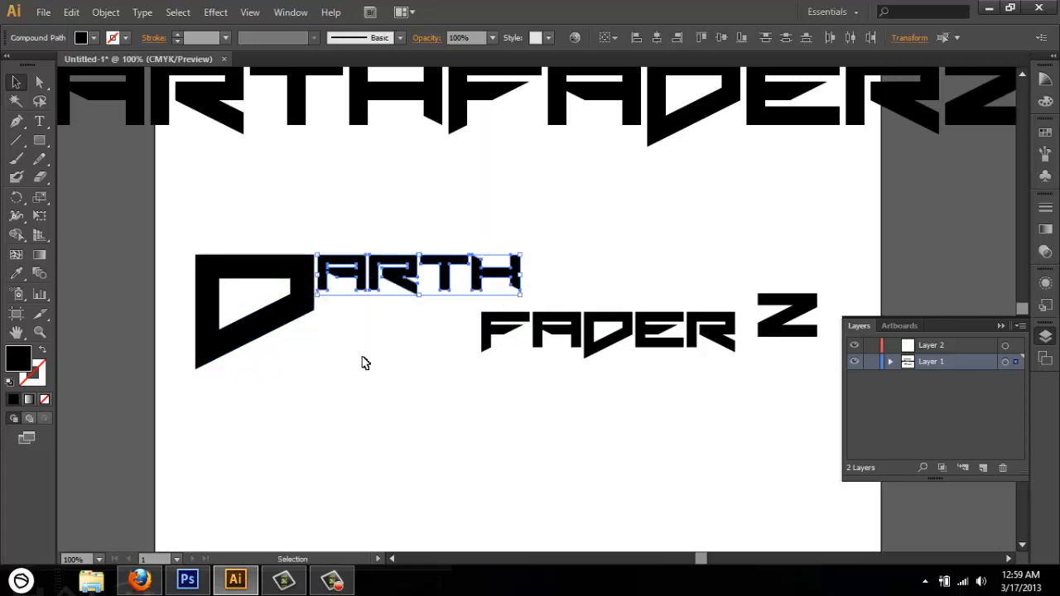
# - Move FADER and Z left, and place FADER alone directly beneath ARTH against the large D
pyautogui.click(366, 363)
pyautogui.moveTo(758, 392); pyautogui.dragTo(394, 352)
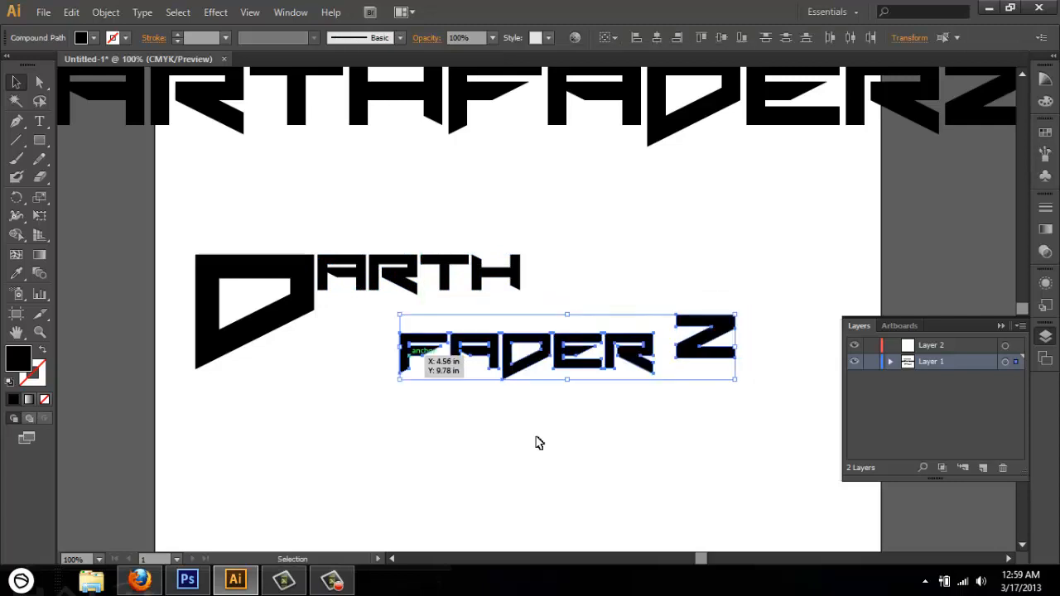
pyautogui.moveTo(613, 409); pyautogui.dragTo(324, 329)
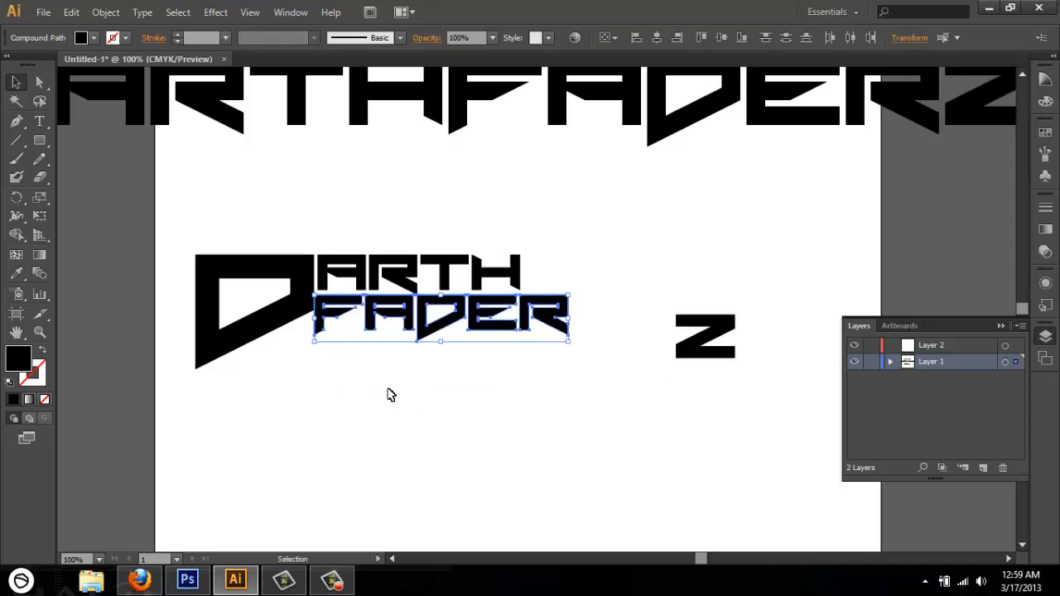
# - Shift FADER slightly right so its left edge lines up with ARTH above it
pyautogui.press('Right')
pyautogui.press('Right')
pyautogui.press('Right')
pyautogui.press('Right')
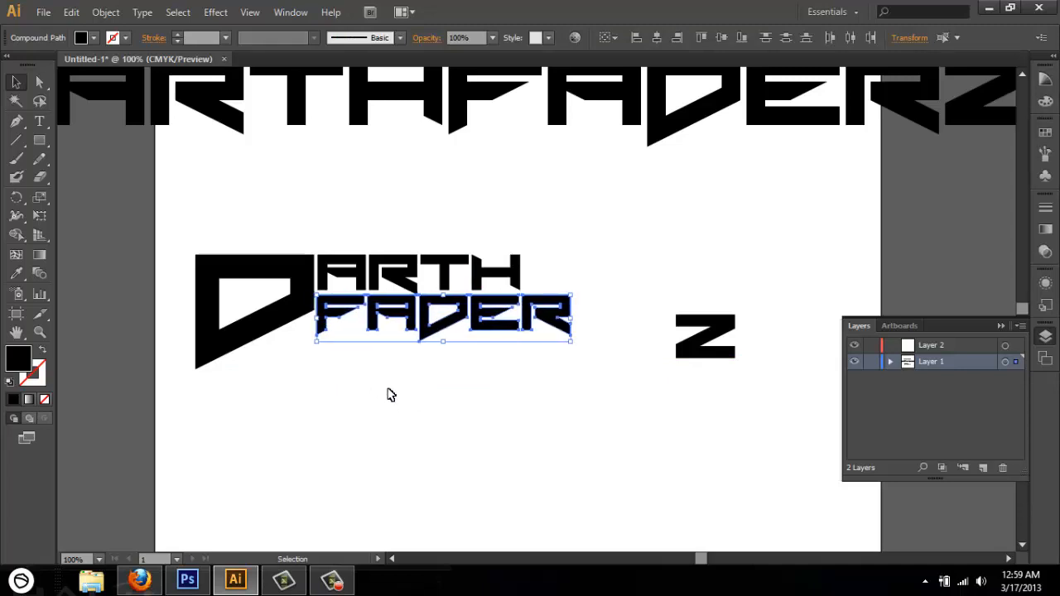
pyautogui.click(422, 403)
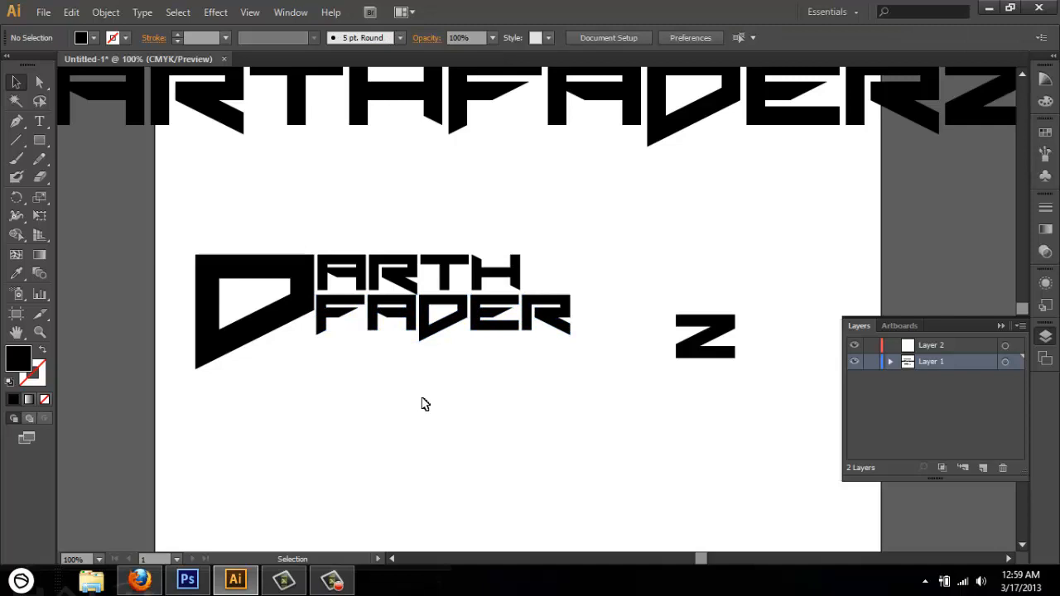
# - Enlarge the F of FADER proportionally to about twice its size and place it overlapping the large D's right stem, just beneath ARTH
pyautogui.doubleClick(328, 329)
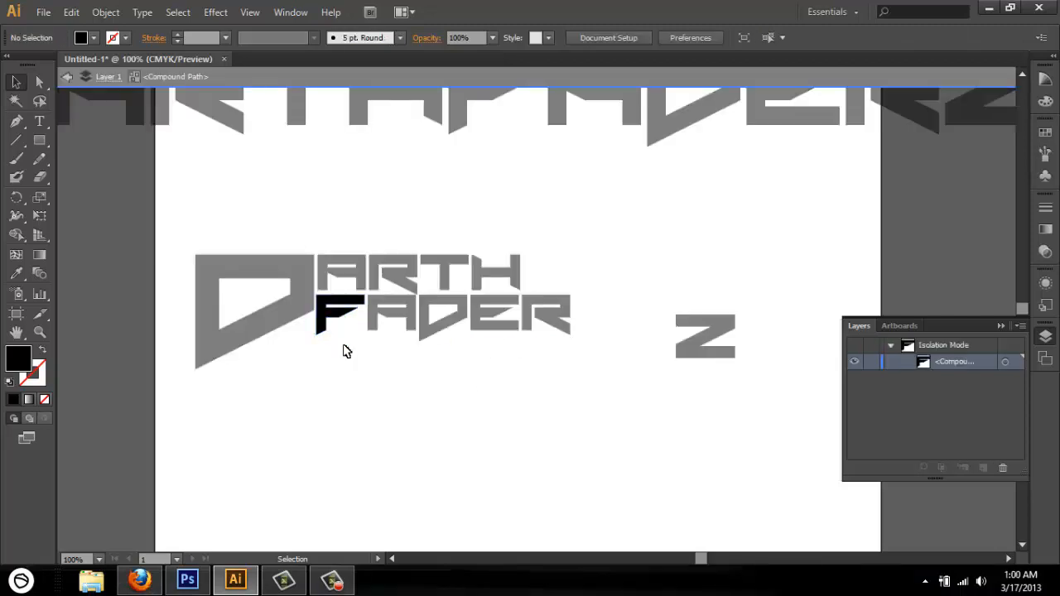
pyautogui.doubleClick(331, 379)
pyautogui.moveTo(333, 319); pyautogui.dragTo(403, 305)
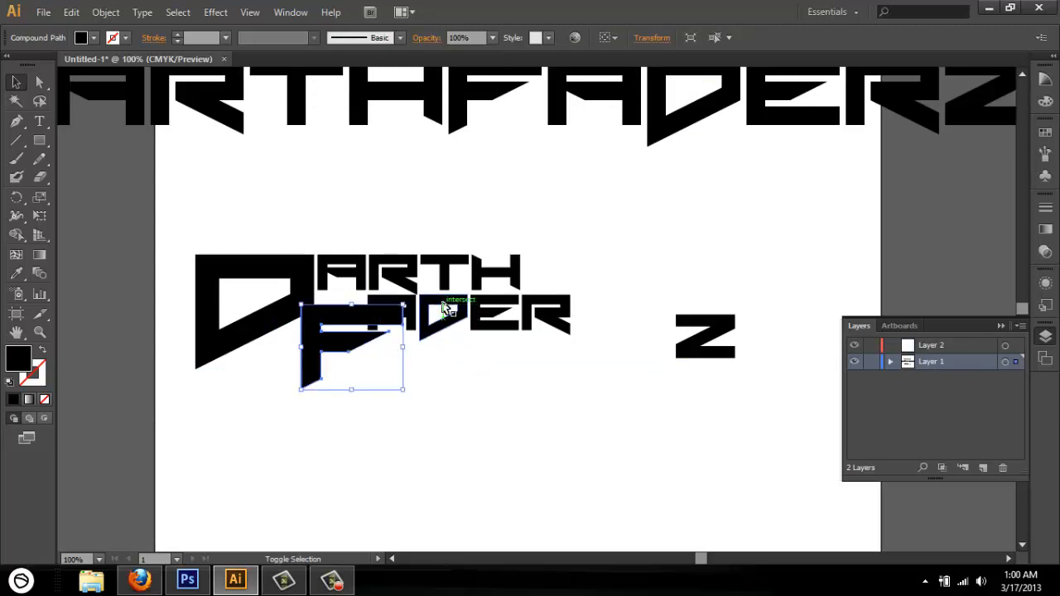
pyautogui.moveTo(335, 325); pyautogui.dragTo(318, 307)
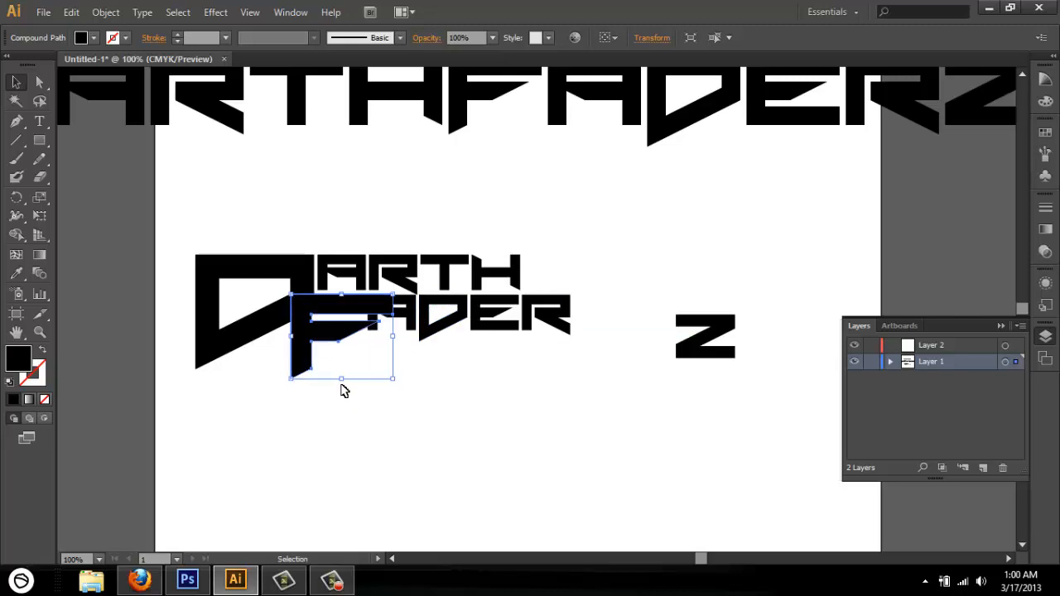
pyautogui.click(400, 420)
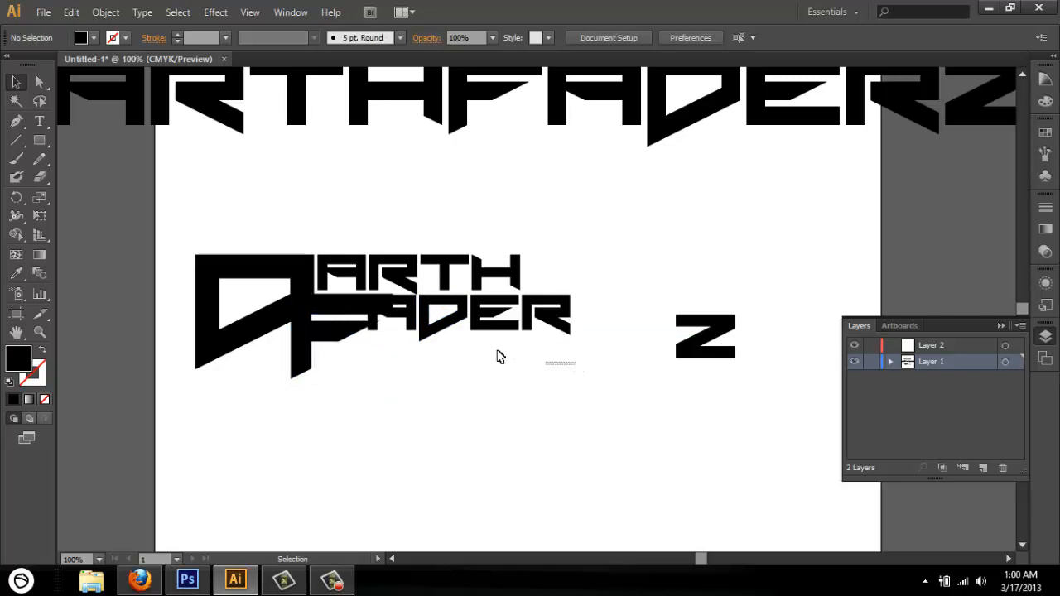
# - Move the letters ADER right and slightly down so they clear the enlarged F
pyautogui.moveTo(496, 351); pyautogui.dragTo(402, 323)
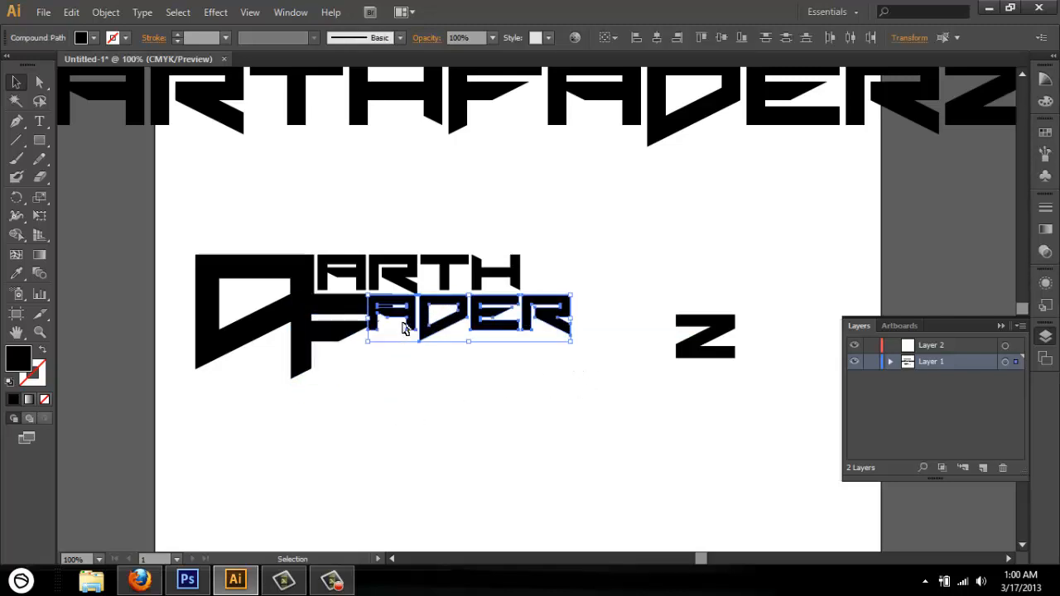
pyautogui.press('Down')
pyautogui.press('Down')
pyautogui.press('Down')
pyautogui.press('Down')
pyautogui.press('Right')
pyautogui.press('Right')
pyautogui.press('Right')
pyautogui.press('Right')
pyautogui.press('Right')
pyautogui.press('Right')
pyautogui.press('Right')
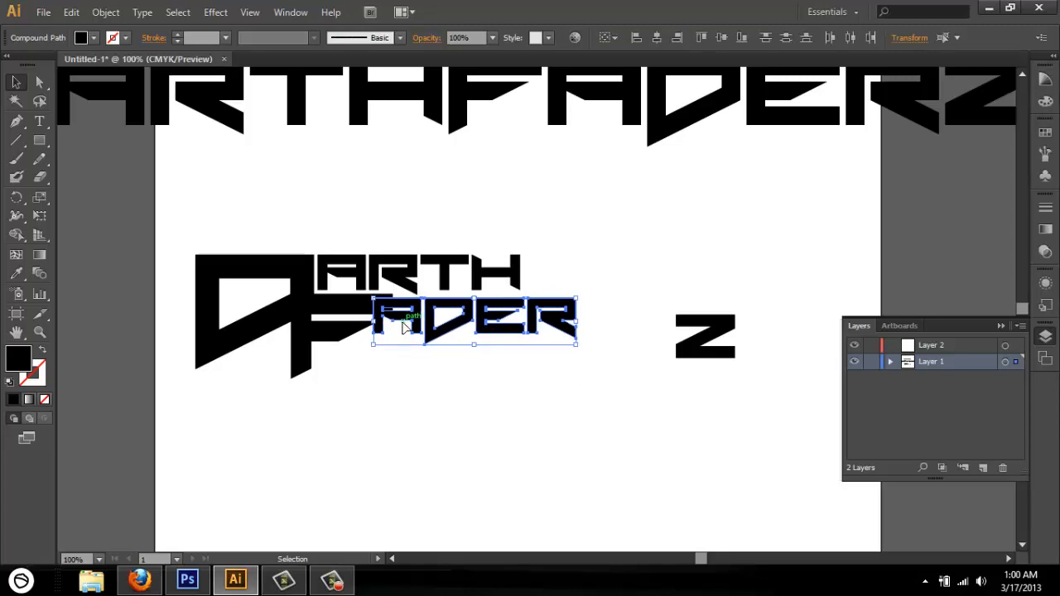
pyautogui.moveTo(408, 326); pyautogui.dragTo(449, 318)
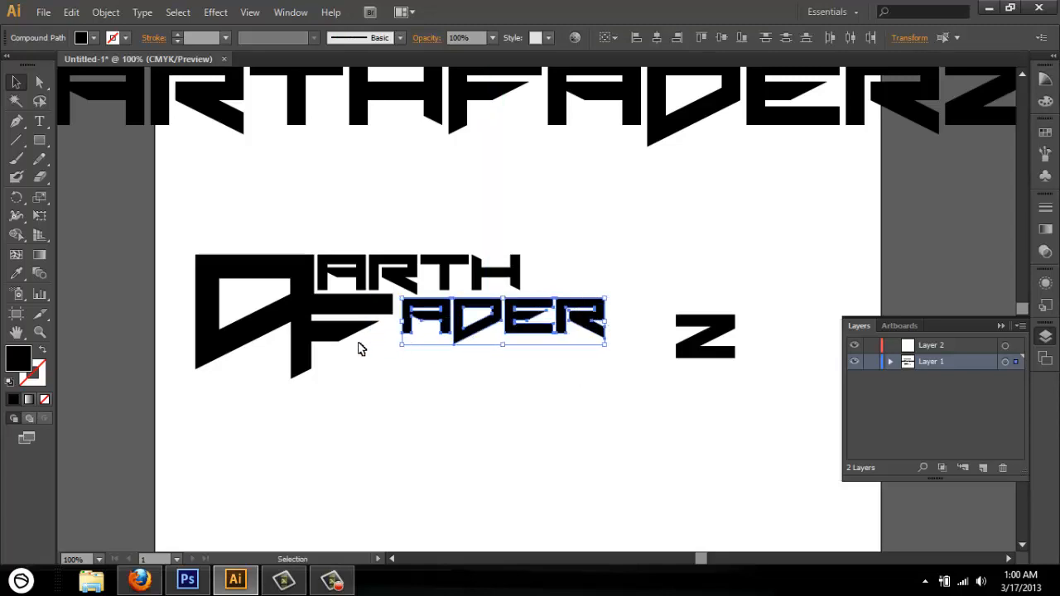
# - Nudge the enlarged F slightly down to widen the gap beneath ARTH
pyautogui.click(334, 308)
pyautogui.press('Down')
pyautogui.press('Down')
pyautogui.press('Down')
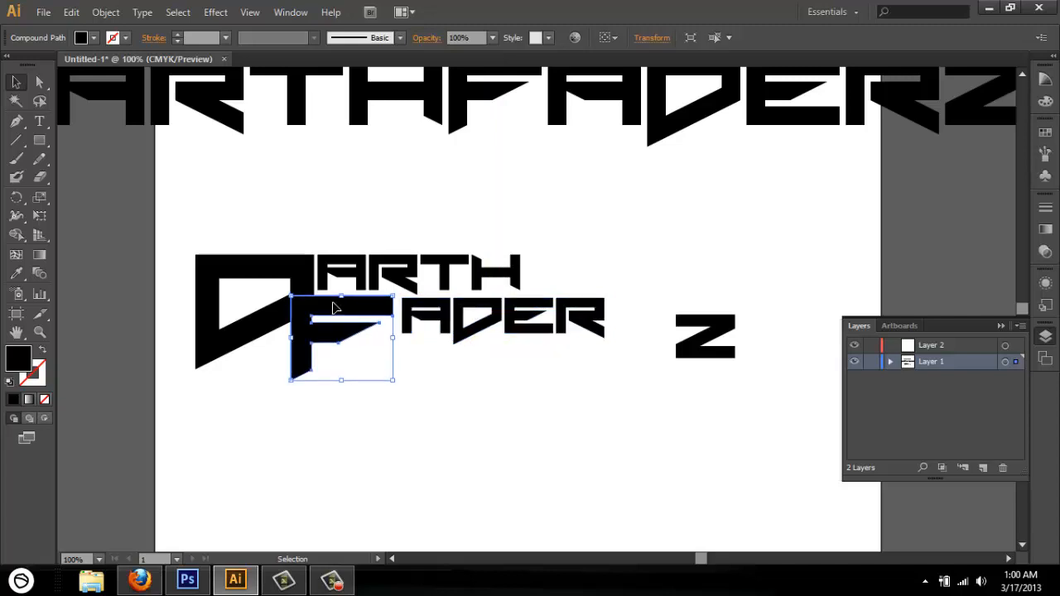
pyautogui.press('Up')
# - Nudge ADER left and up so it sits close to the F with their top edges aligned
pyautogui.click(522, 369)
pyautogui.moveTo(554, 344); pyautogui.dragTo(425, 311)
pyautogui.press('Left')
pyautogui.press('Left')
pyautogui.press('Up')
pyautogui.press('Up')
pyautogui.press('Up')
pyautogui.press('Up')
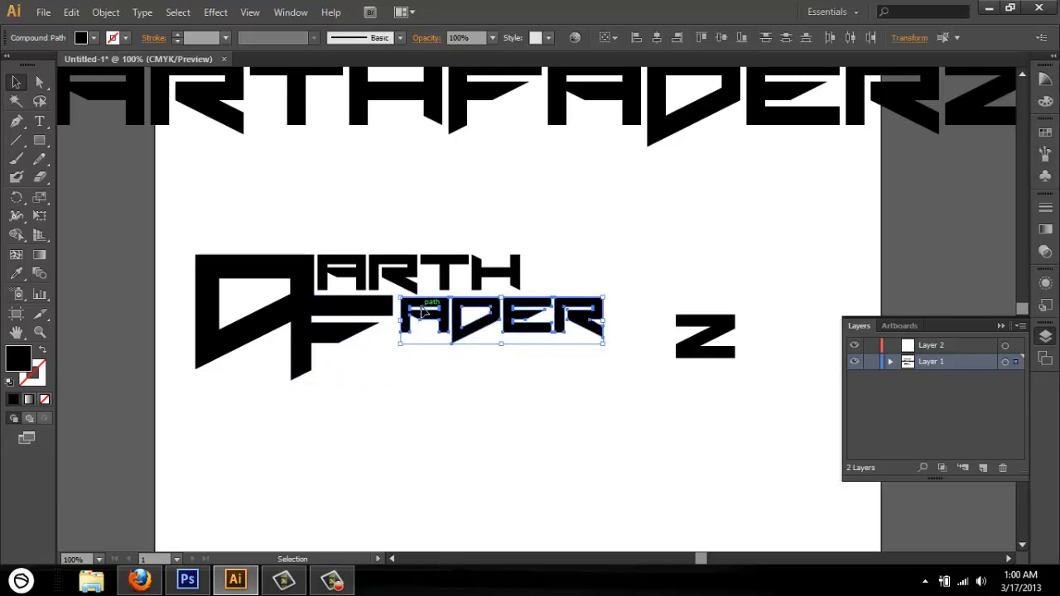
pyautogui.press('Left')
pyautogui.press('Left')
pyautogui.press('Left')
pyautogui.press('Left')
pyautogui.press('Left')
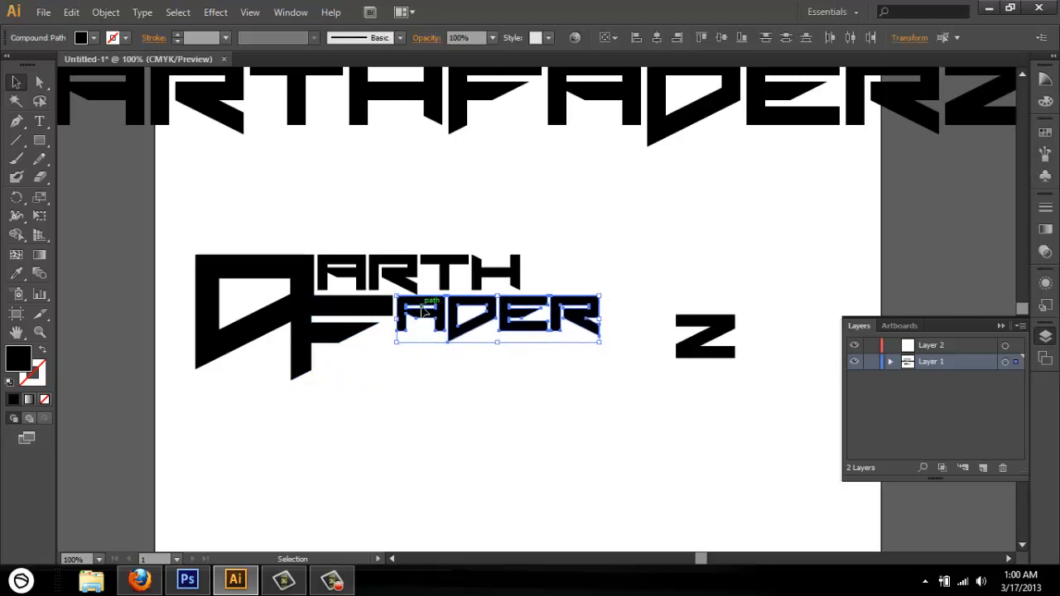
pyautogui.click(468, 361)
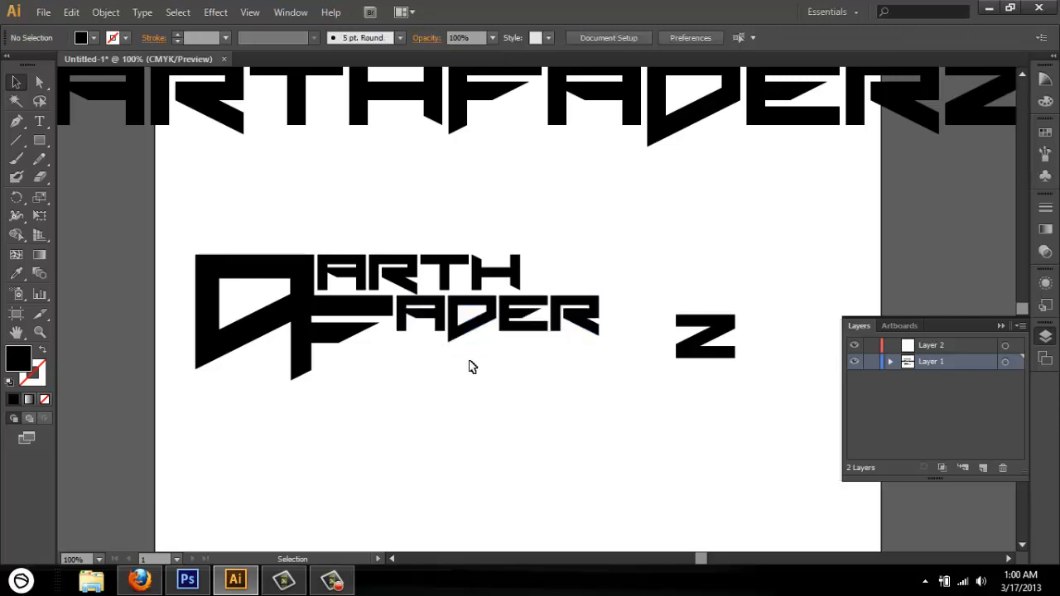
# - Enlarge the Z proportionally to more than twice its size and place it over the end of FADER, top-aligned with ARTH
pyautogui.click(715, 355)
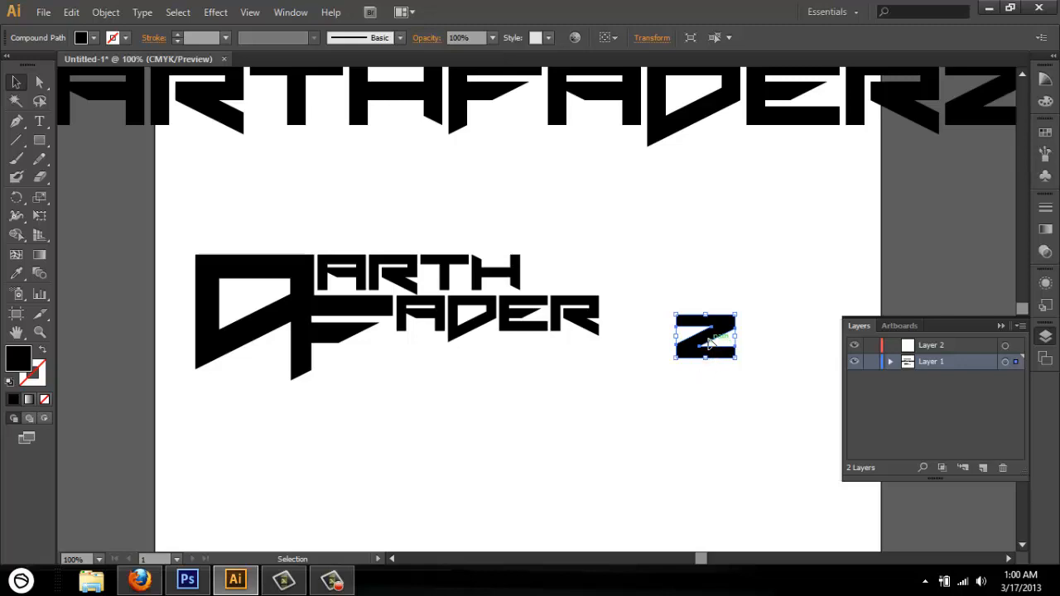
pyautogui.moveTo(710, 336); pyautogui.dragTo(673, 297)
pyautogui.moveTo(620, 339); pyautogui.dragTo(641, 296)
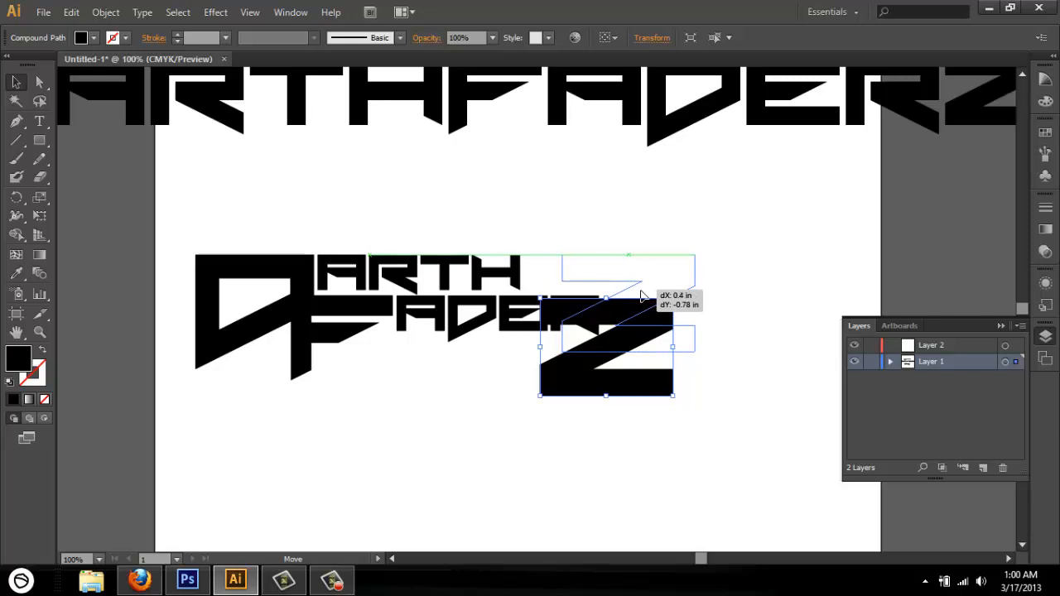
pyautogui.moveTo(642, 296); pyautogui.dragTo(643, 297)
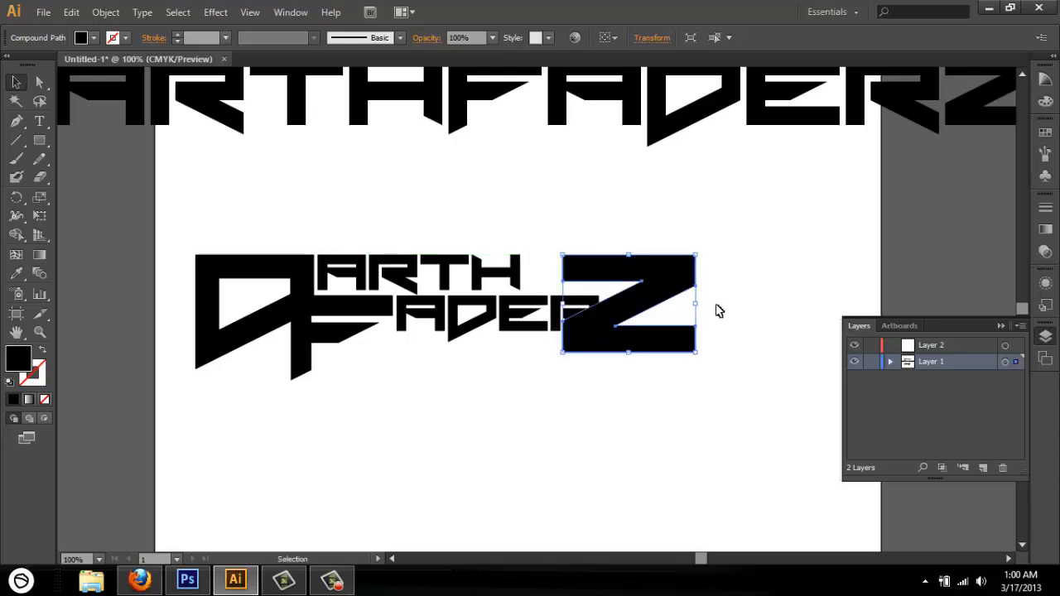
# - Bring the R of FADER to the front of the stacking order
pyautogui.click(718, 319)
pyautogui.click(572, 309)
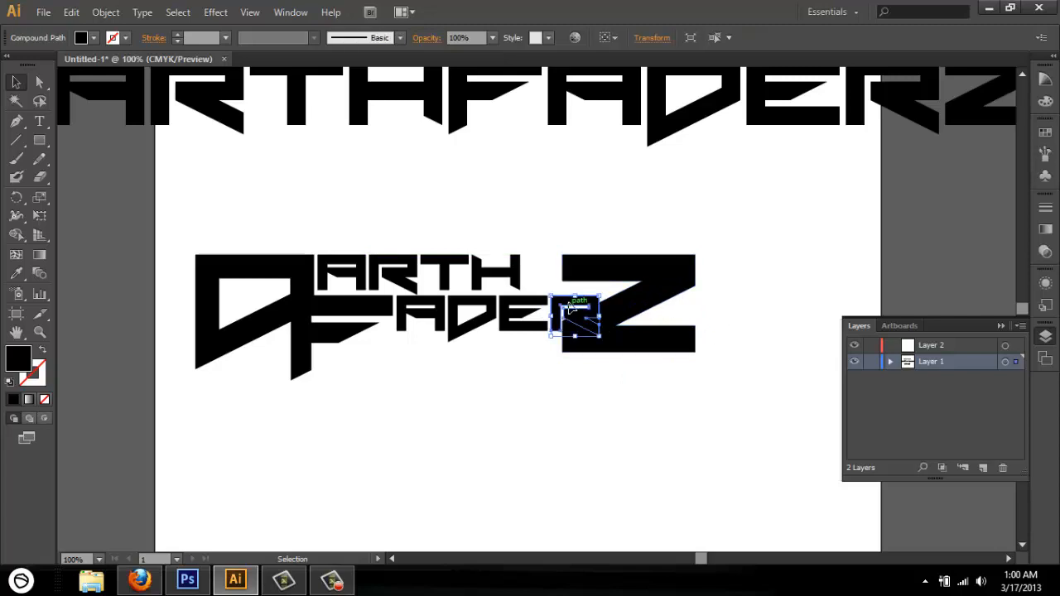
pyautogui.rightClick(570, 305)
pyautogui.moveTo(769, 432)
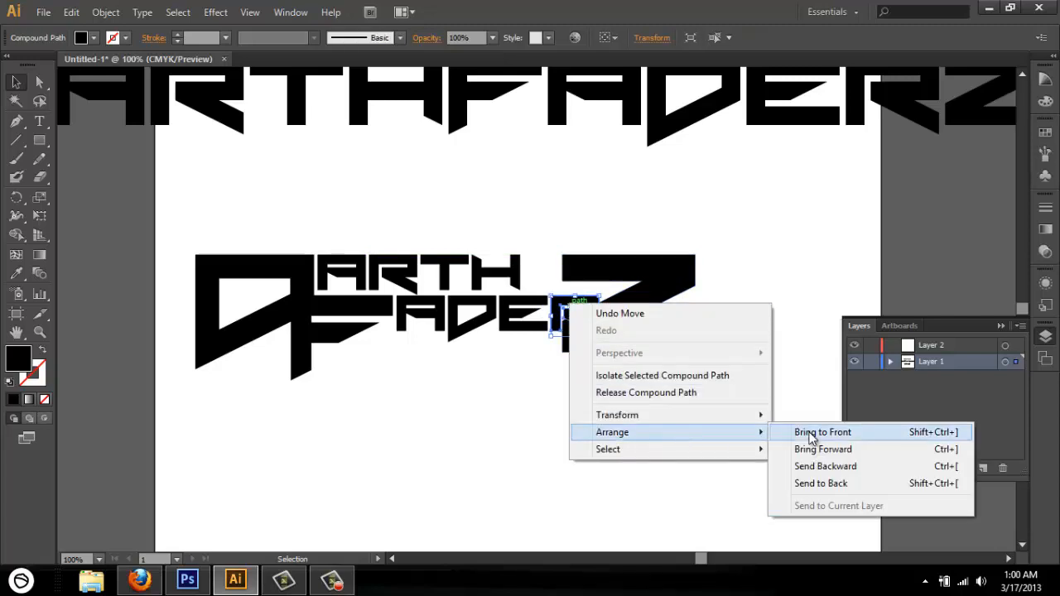
pyautogui.click(816, 432)
pyautogui.click(707, 442)
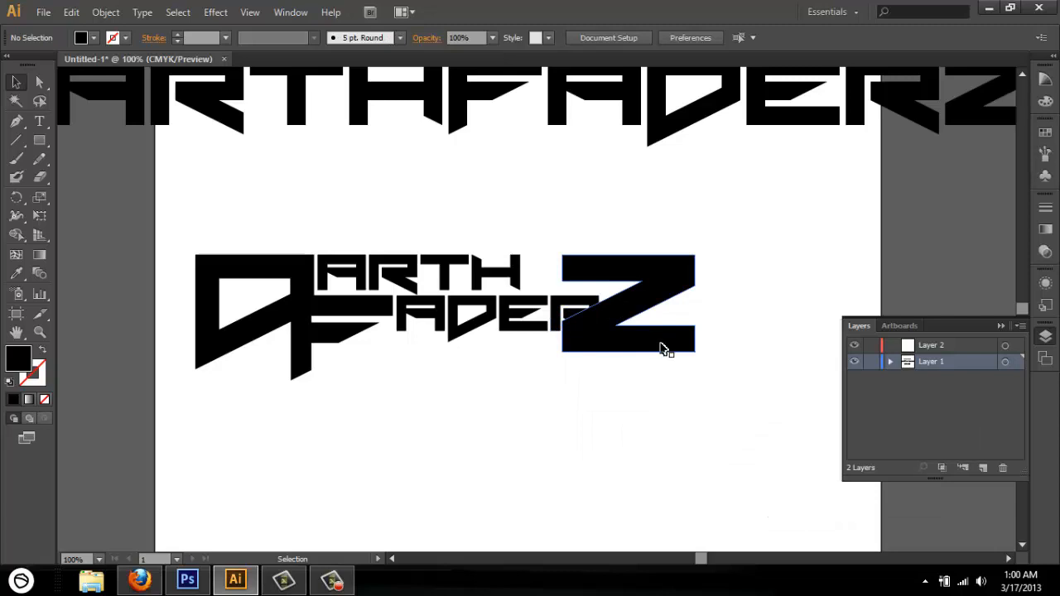
# - Move the large Z beneath ADER, scale it down slightly, and set it close to the F
pyautogui.moveTo(663, 347); pyautogui.dragTo(422, 416)
pyautogui.click(614, 469)
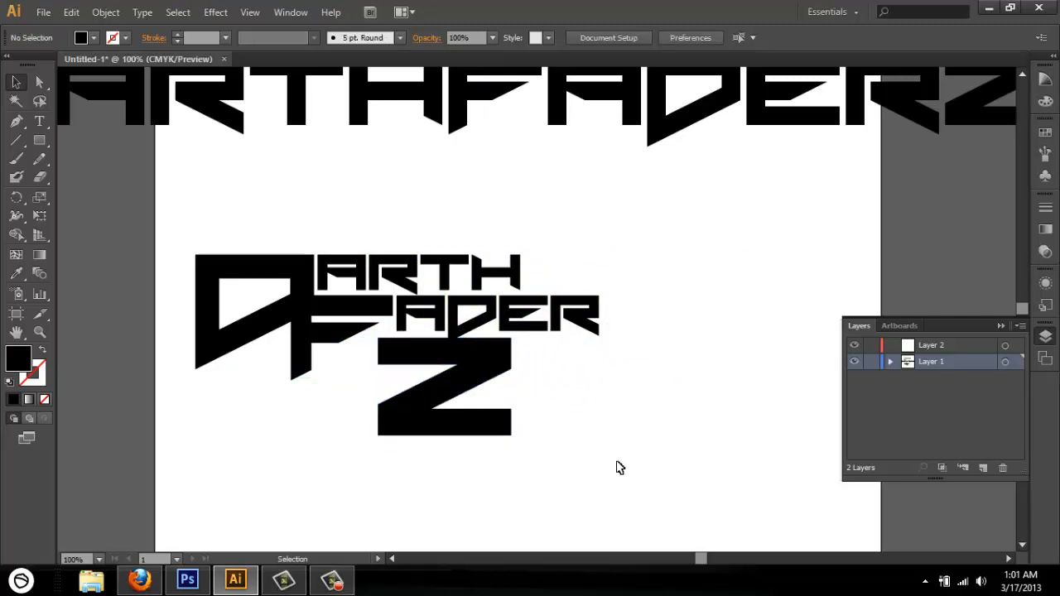
pyautogui.click(456, 426)
pyautogui.moveTo(512, 436); pyautogui.dragTo(493, 426)
pyautogui.click(591, 440)
pyautogui.moveTo(432, 402); pyautogui.dragTo(415, 401)
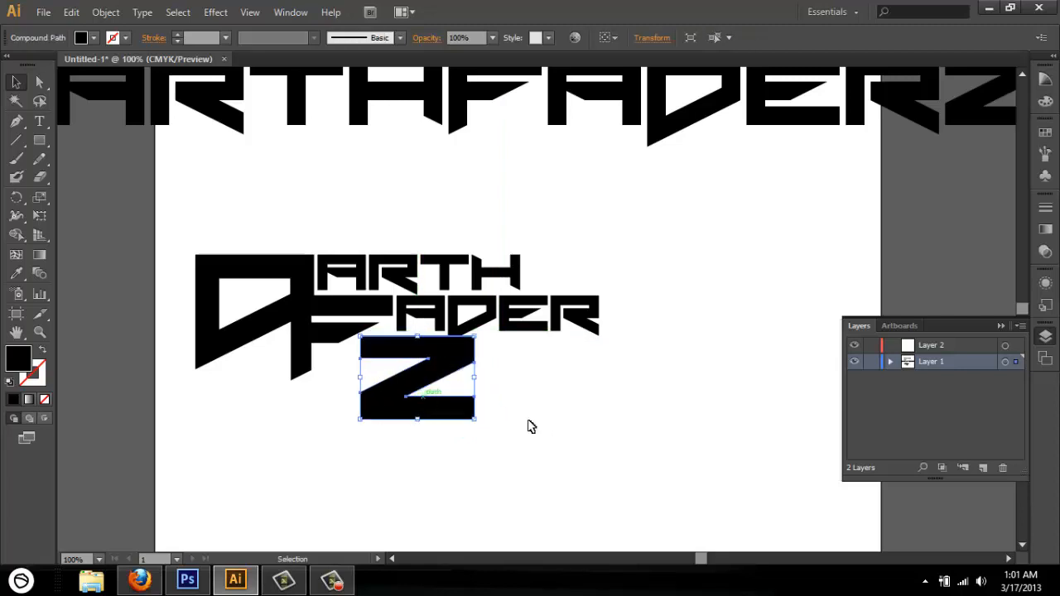
pyautogui.click(602, 428)
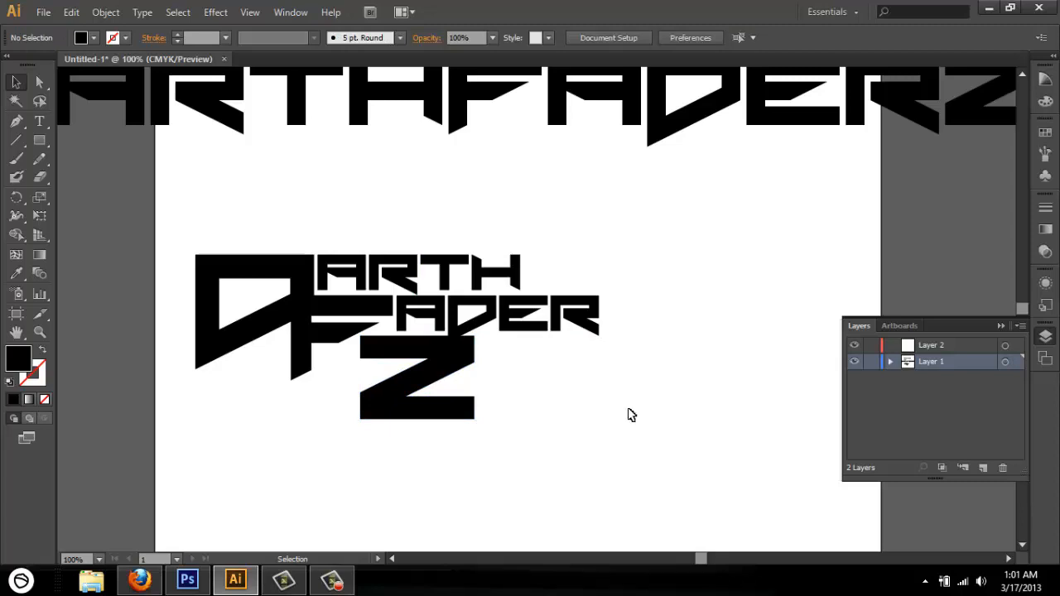
pyautogui.scroll(3, 629, 414)
pyautogui.scroll(-3, 629, 414)
pyautogui.scroll(1, 629, 414)
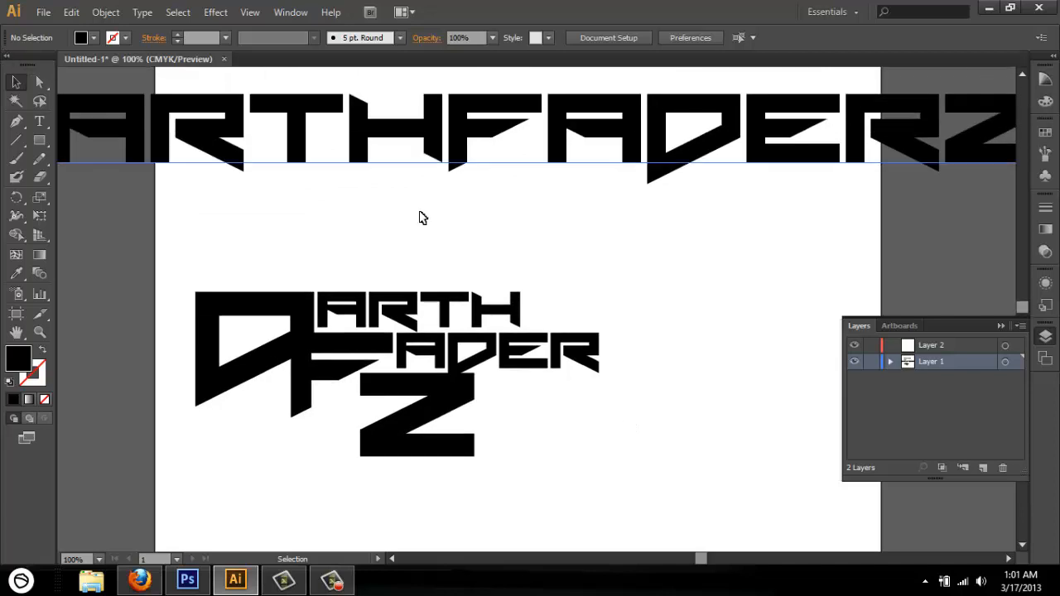
pyautogui.scroll(-2, 623, 298)
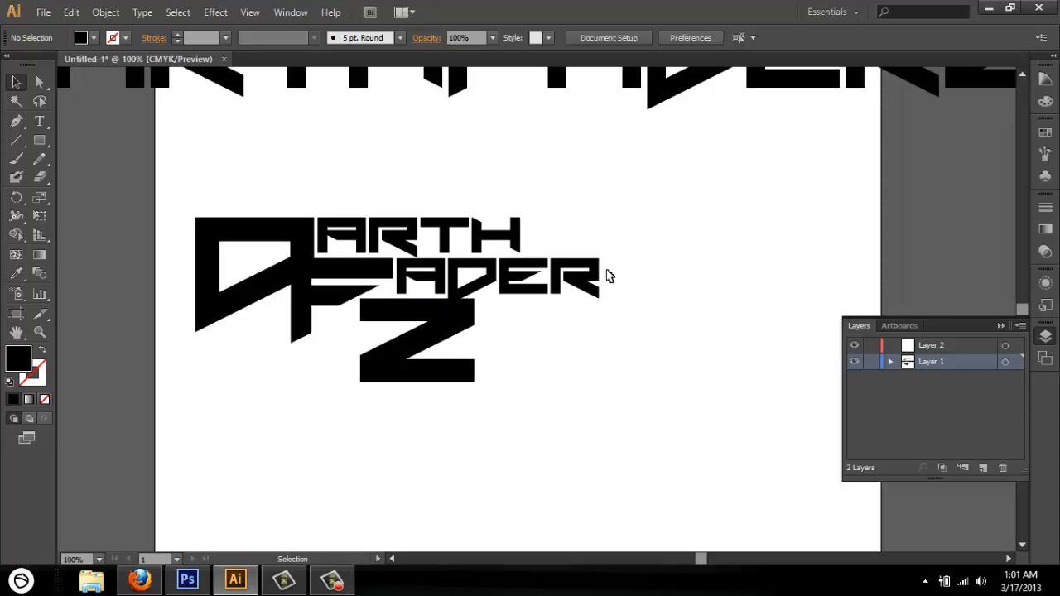
pyautogui.moveTo(677, 199); pyautogui.dragTo(237, 352)
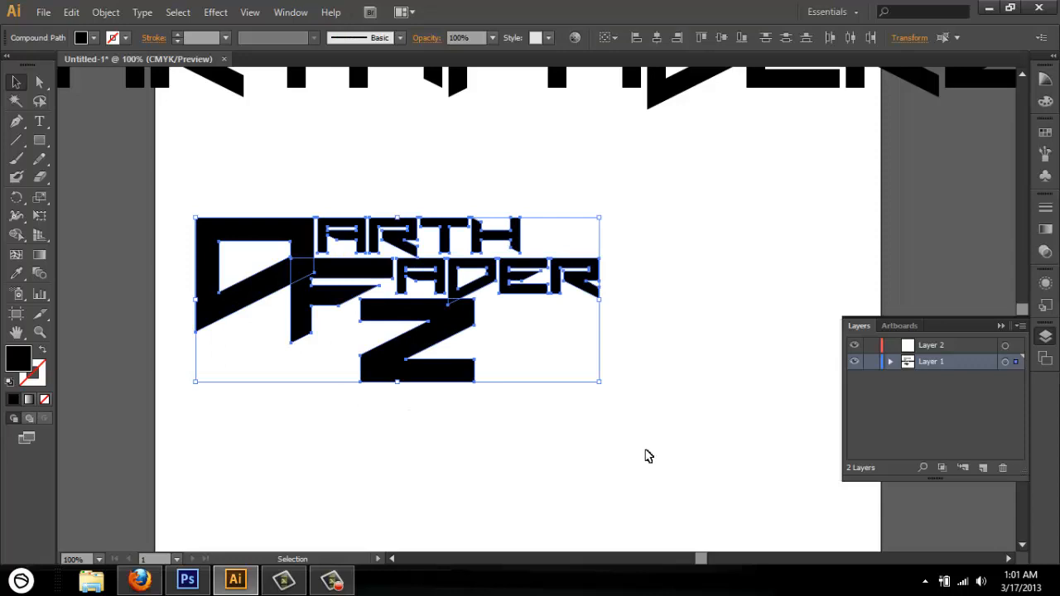
pyautogui.click(683, 361)
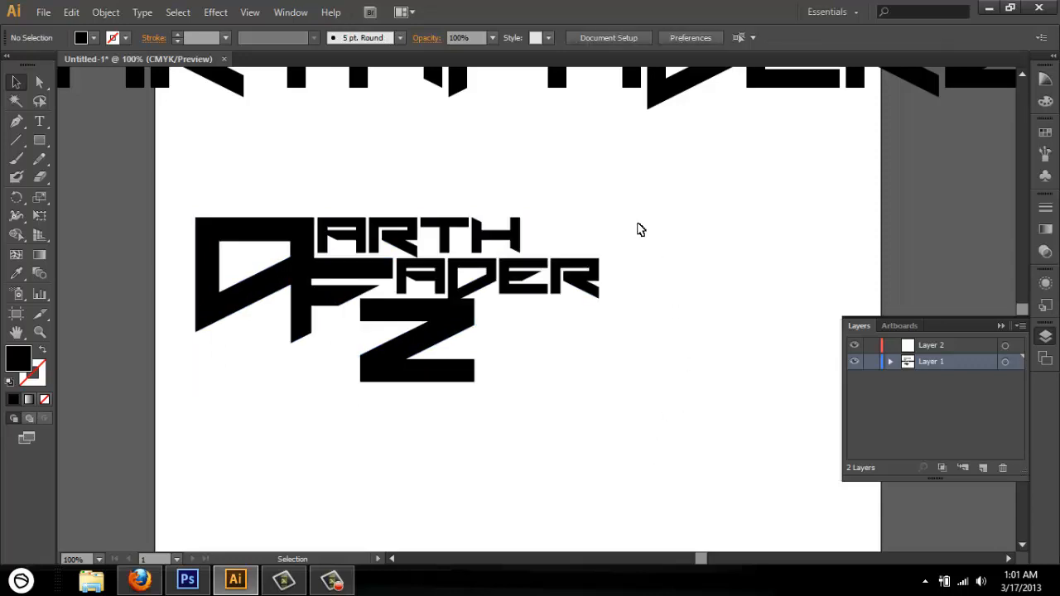
# - Copy the DARTH FADER letters without the Z and paste them into the Photoshop document as a Smart Object
pyautogui.moveTo(636, 205); pyautogui.dragTo(288, 302)
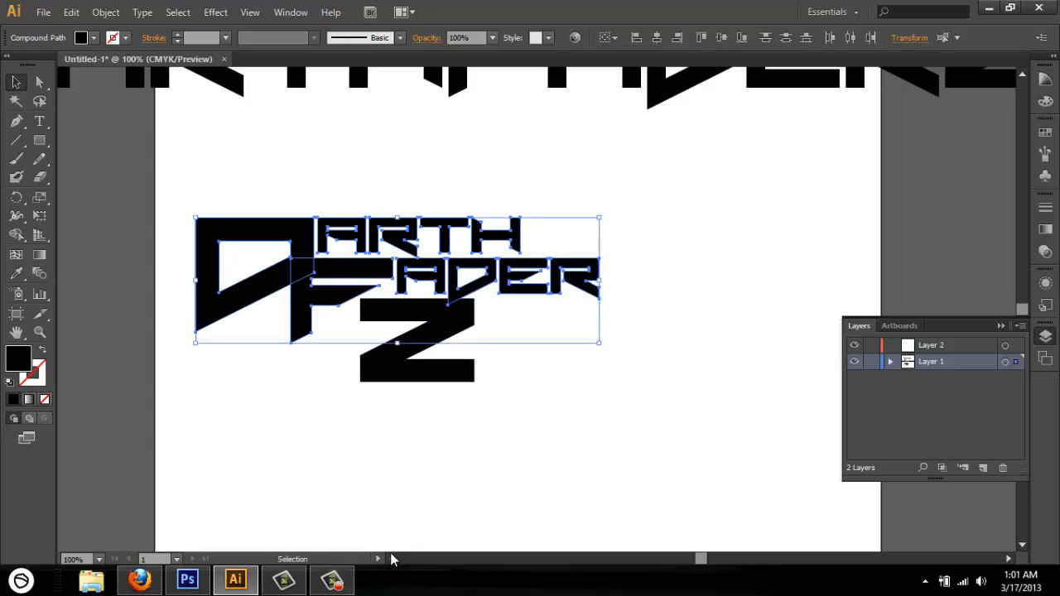
pyautogui.click(191, 579)
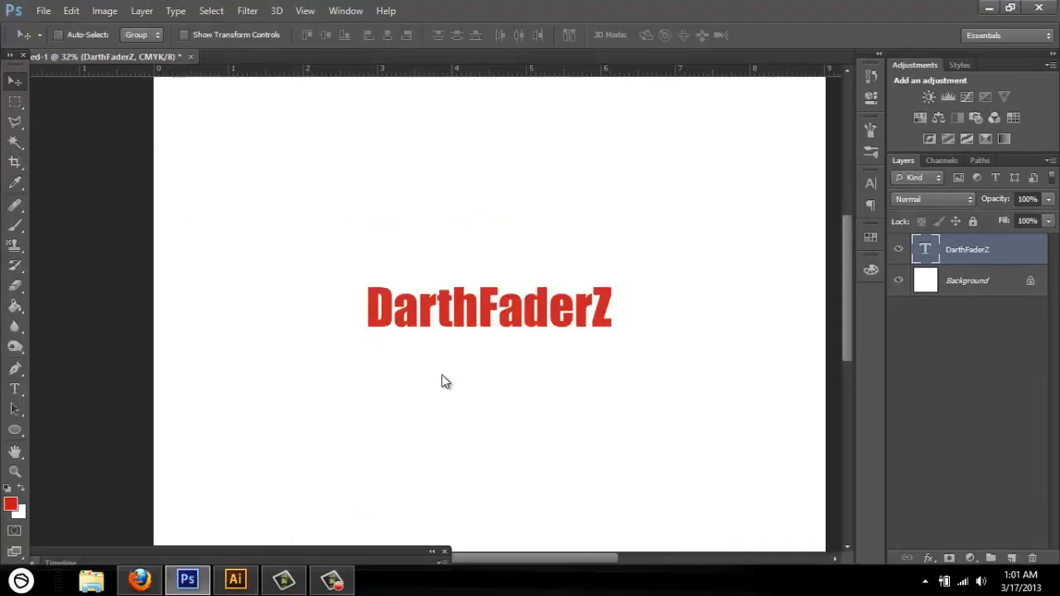
pyautogui.hotkey('ctrl', '-')
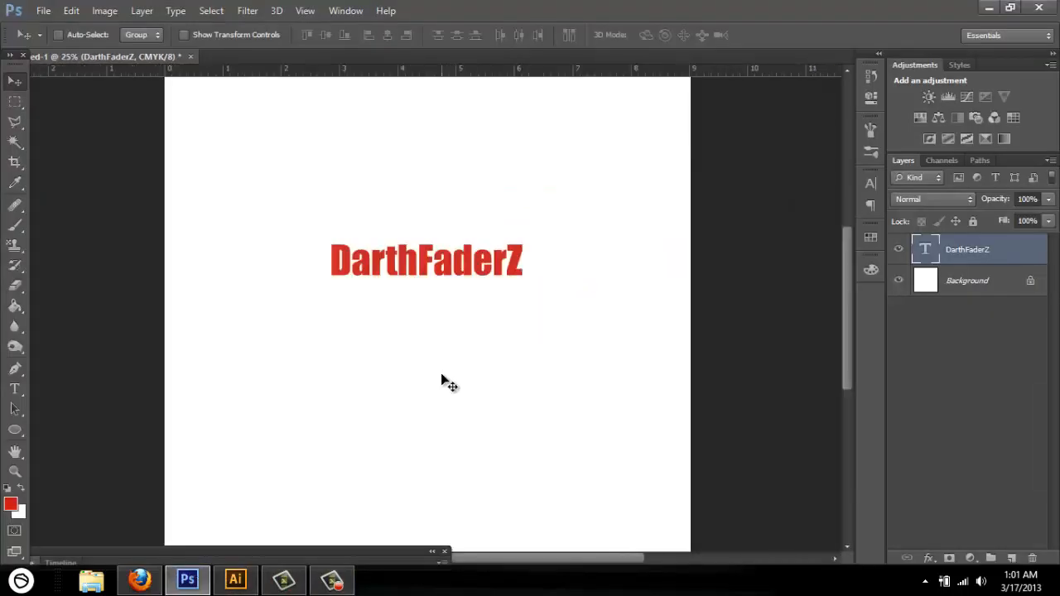
pyautogui.hotkey('ctrl', 'v')
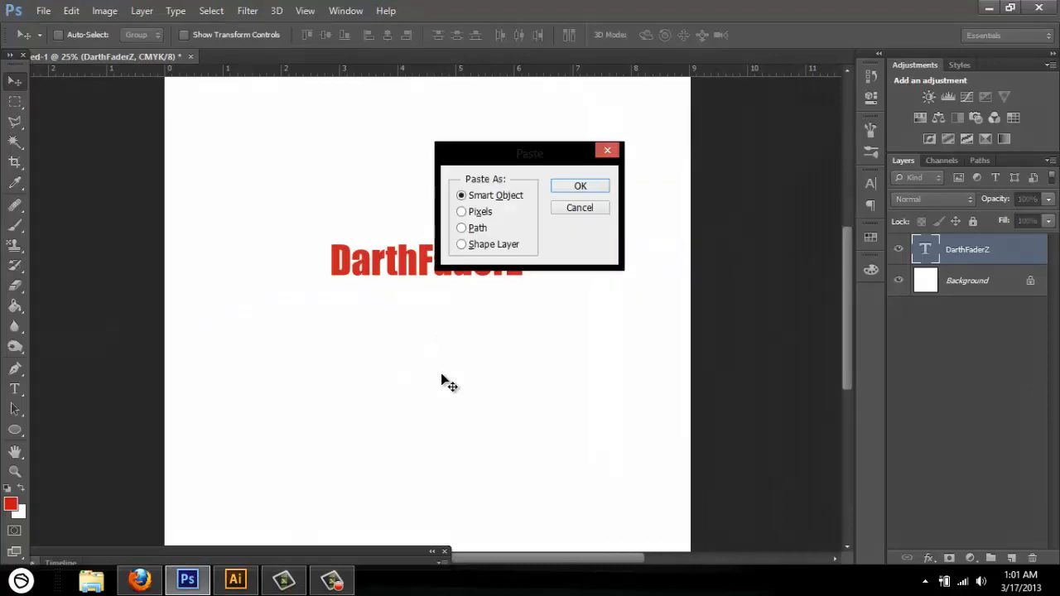
pyautogui.click(580, 182)
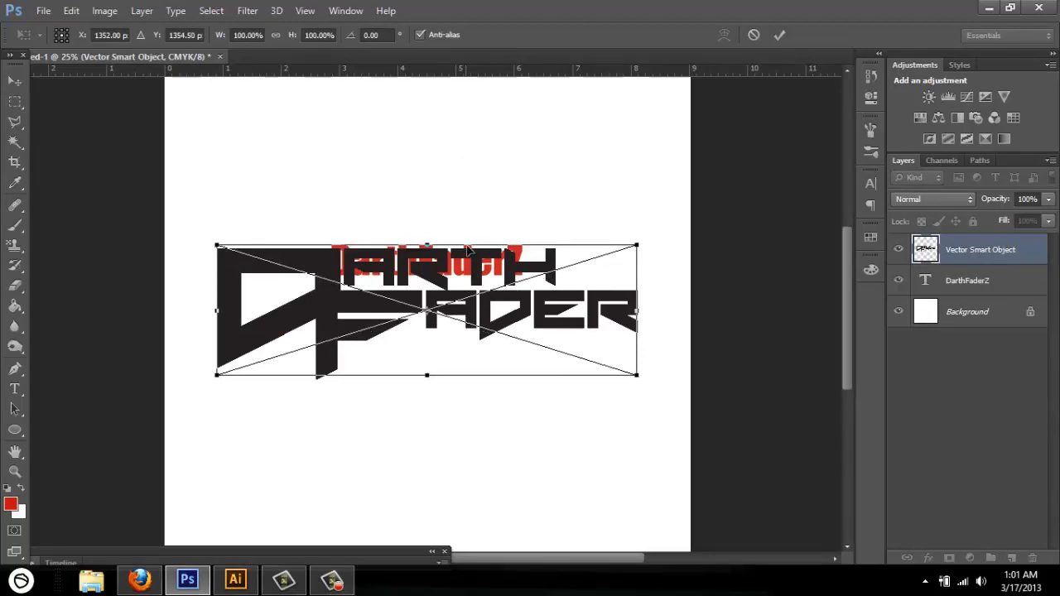
# - Position the pasted DARTH FADER logo above the red DarthFaderZ text and commit the placement
pyautogui.moveTo(469, 313); pyautogui.dragTo(474, 188)
pyautogui.scroll(2, 484, 212)
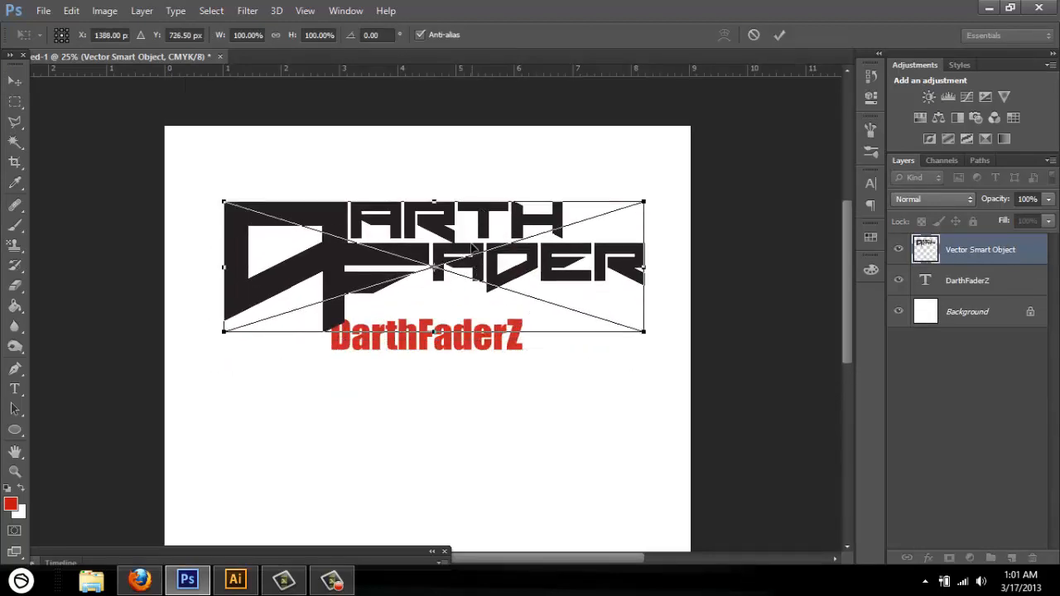
pyautogui.moveTo(476, 250); pyautogui.dragTo(469, 237)
pyautogui.press('Return')
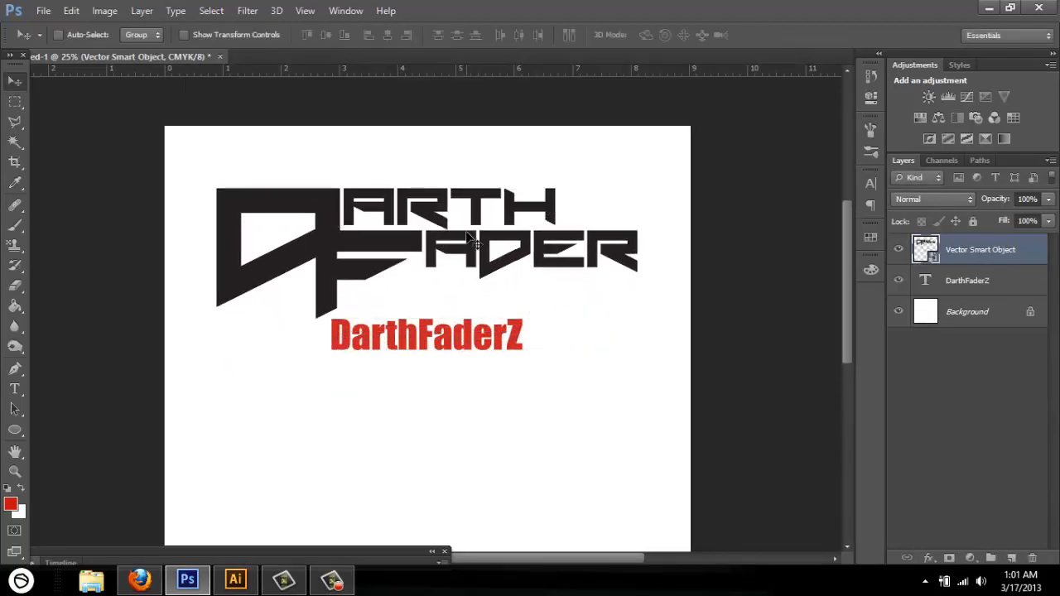
# - Delete the DarthFaderZ text layer and shift the Vector Smart Object logo slightly left and down
pyautogui.moveTo(966, 283); pyautogui.dragTo(1032, 559)
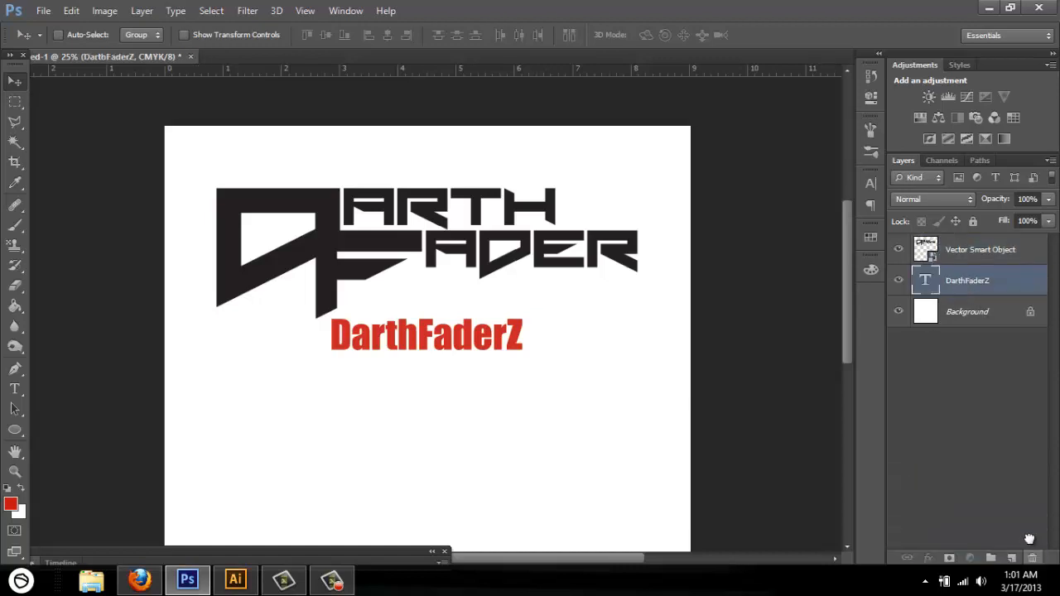
pyautogui.click(986, 250)
pyautogui.moveTo(551, 237)
pyautogui.mouseDown()
pyautogui.moveTo(579, 313)
pyautogui.moveTo(528, 273)
pyautogui.moveTo(556, 264)
pyautogui.moveTo(539, 243)
pyautogui.mouseUp()
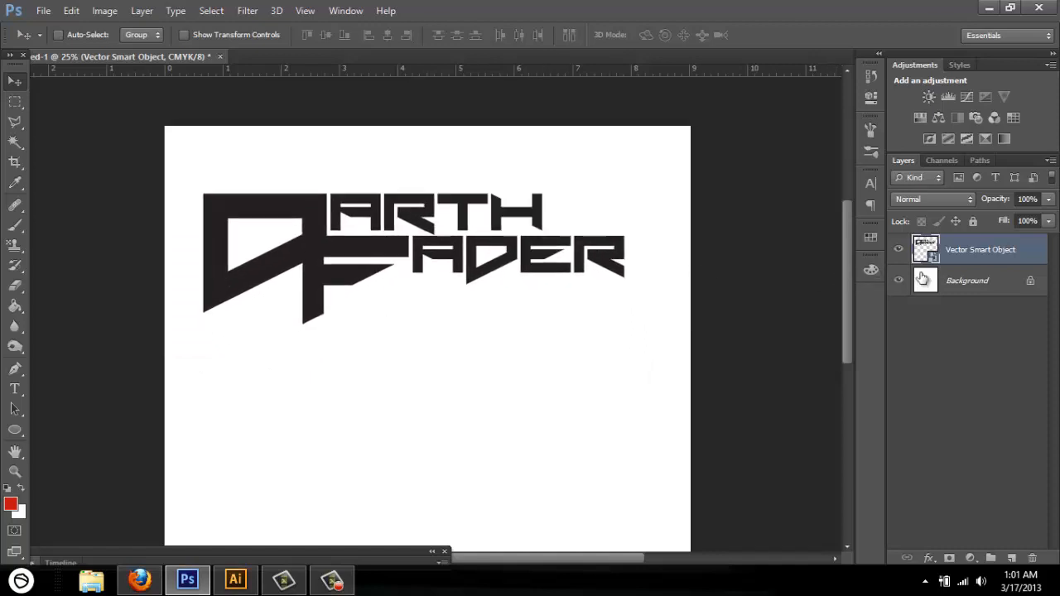
# - Duplicate the Vector Smart Object layer, and lock and hide the original beneath the copy
pyautogui.hotkey('ctrl', 'j')
pyautogui.click(966, 279)
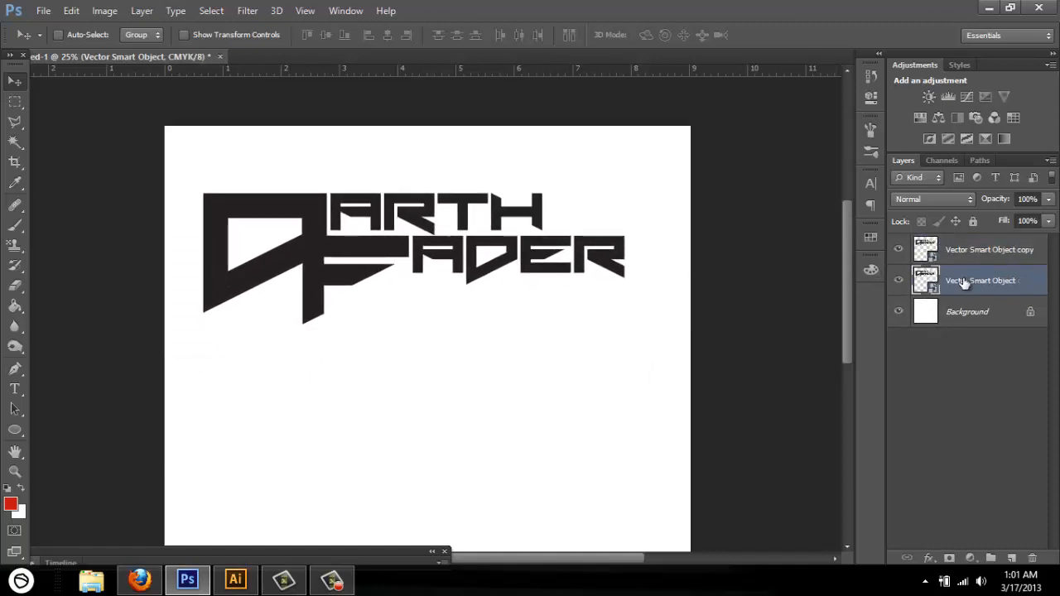
pyautogui.click(898, 280)
pyautogui.click(978, 253)
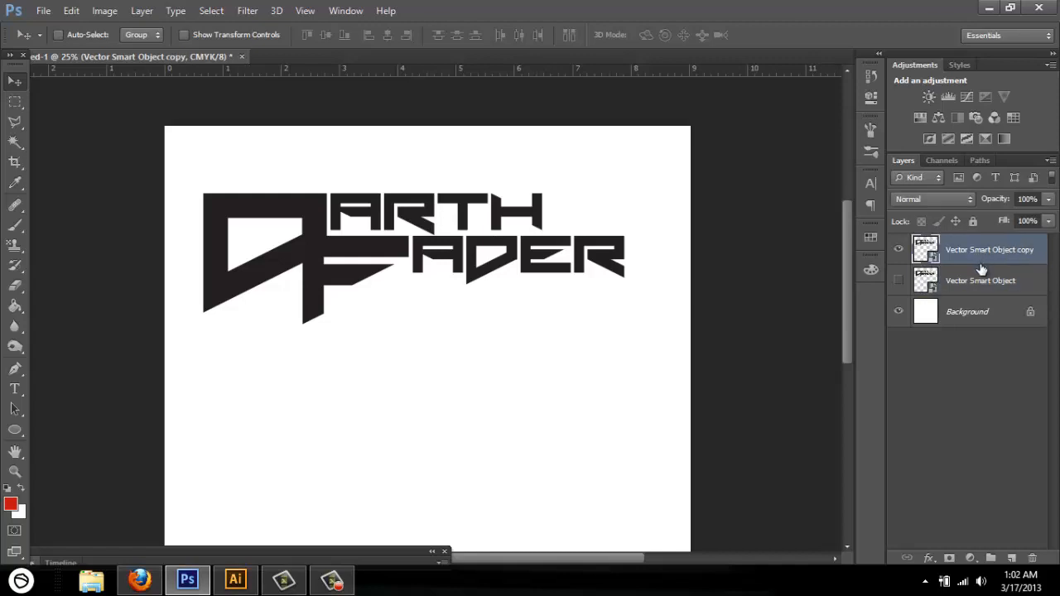
pyautogui.click(984, 279)
pyautogui.click(898, 280)
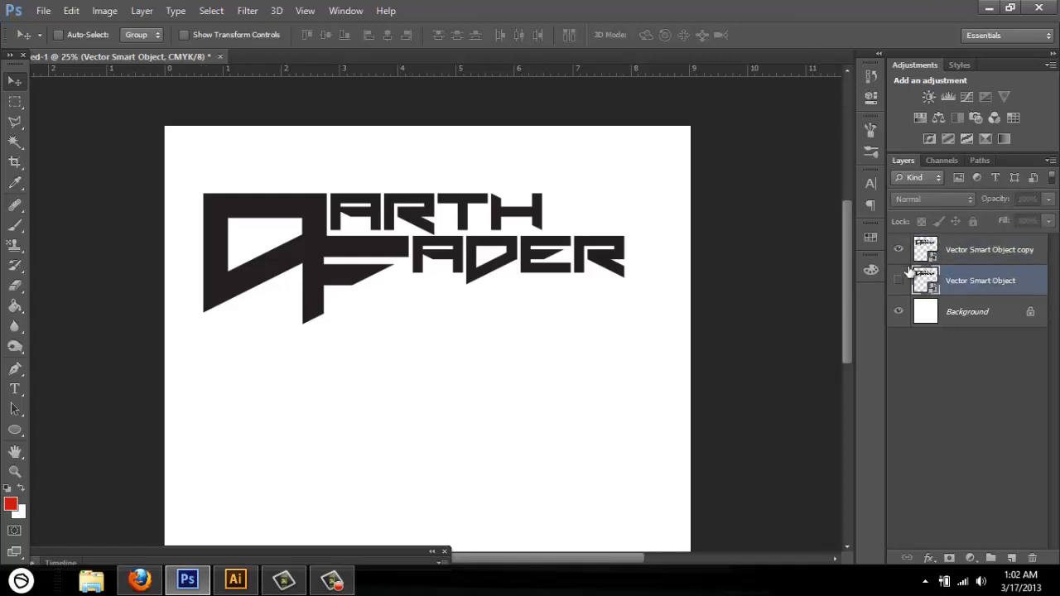
pyautogui.click(973, 221)
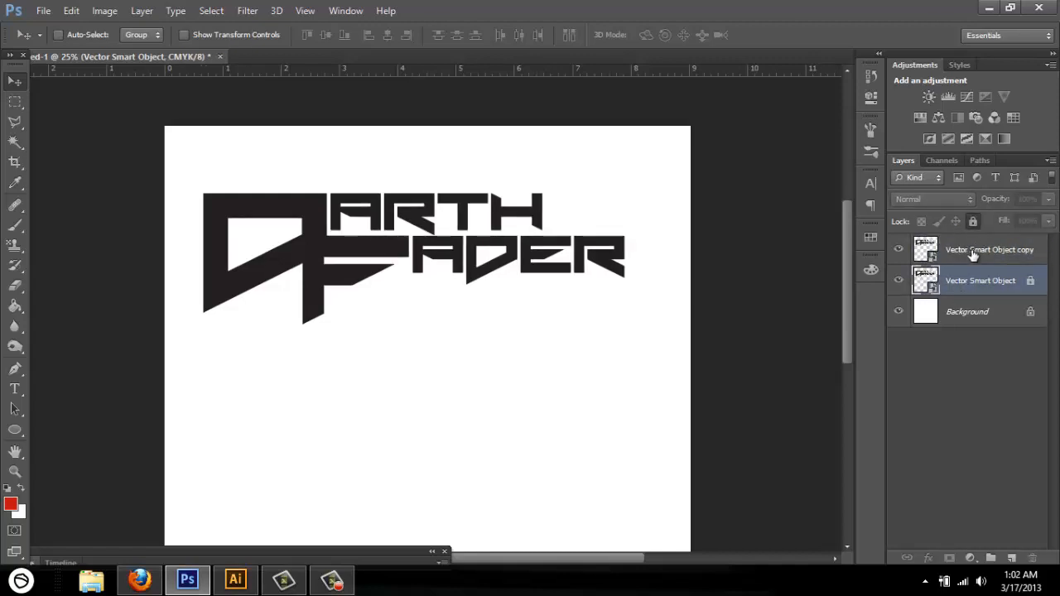
pyautogui.click(974, 254)
pyautogui.click(899, 282)
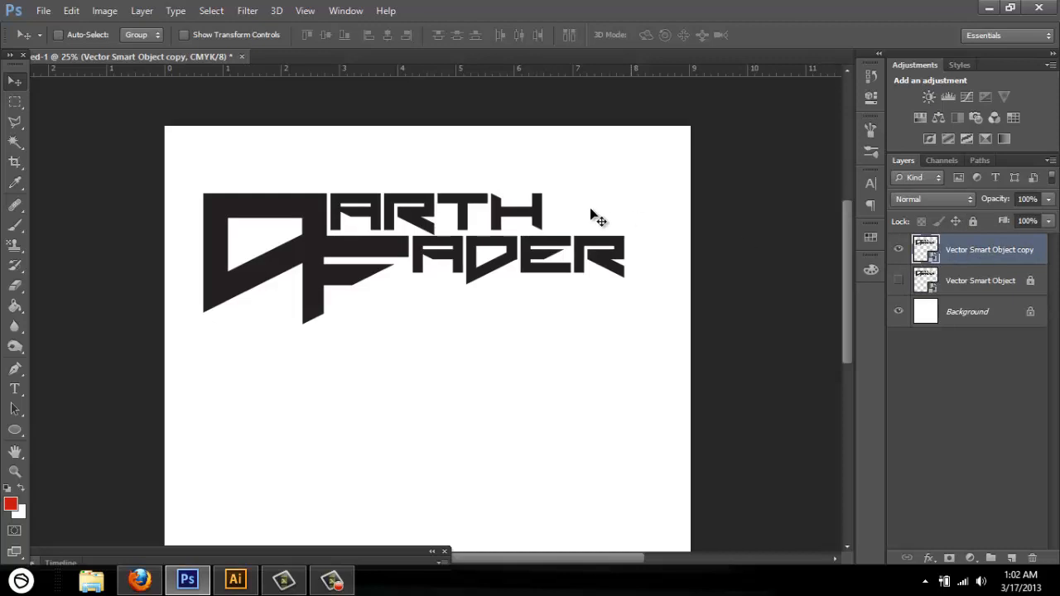
# - Move the logo copy down toward the middle of the canvas and rasterize its layer
pyautogui.moveTo(507, 233); pyautogui.dragTo(478, 283)
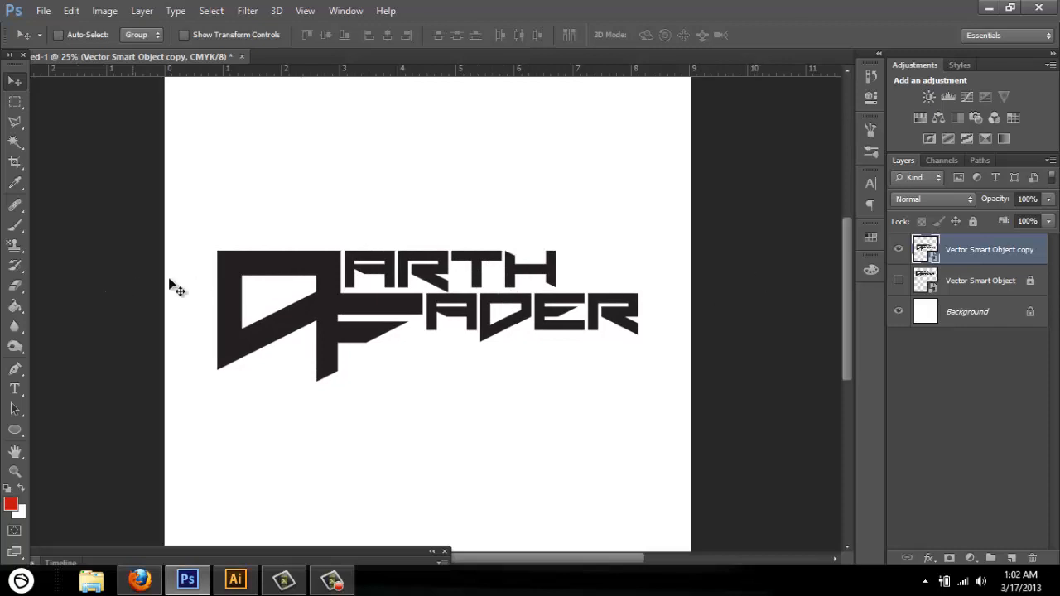
pyautogui.rightClick(334, 286)
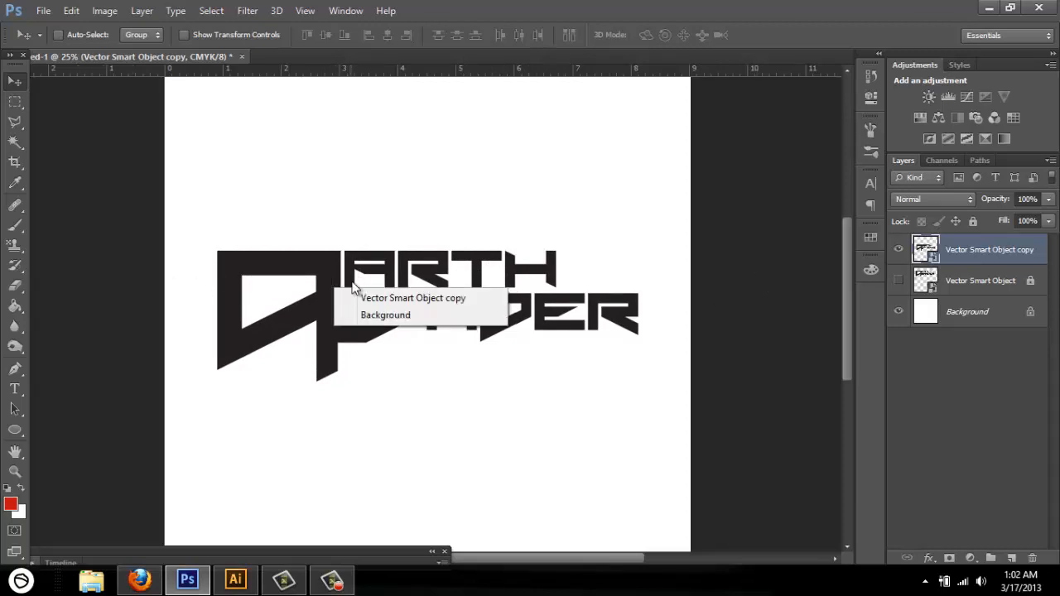
pyautogui.click(354, 297)
pyautogui.click(25, 285)
pyautogui.click(285, 224)
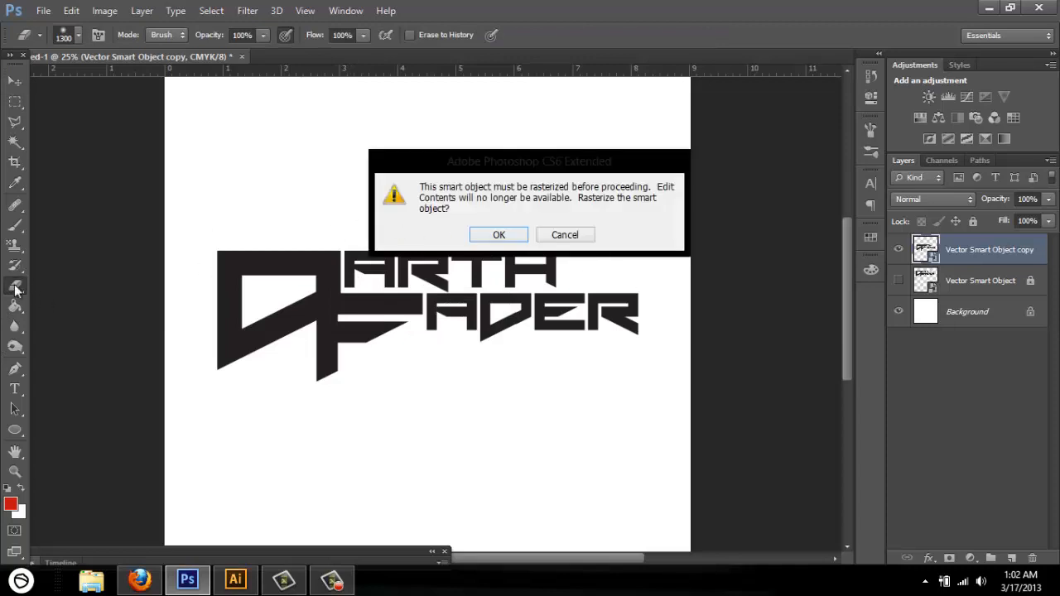
pyautogui.click(498, 236)
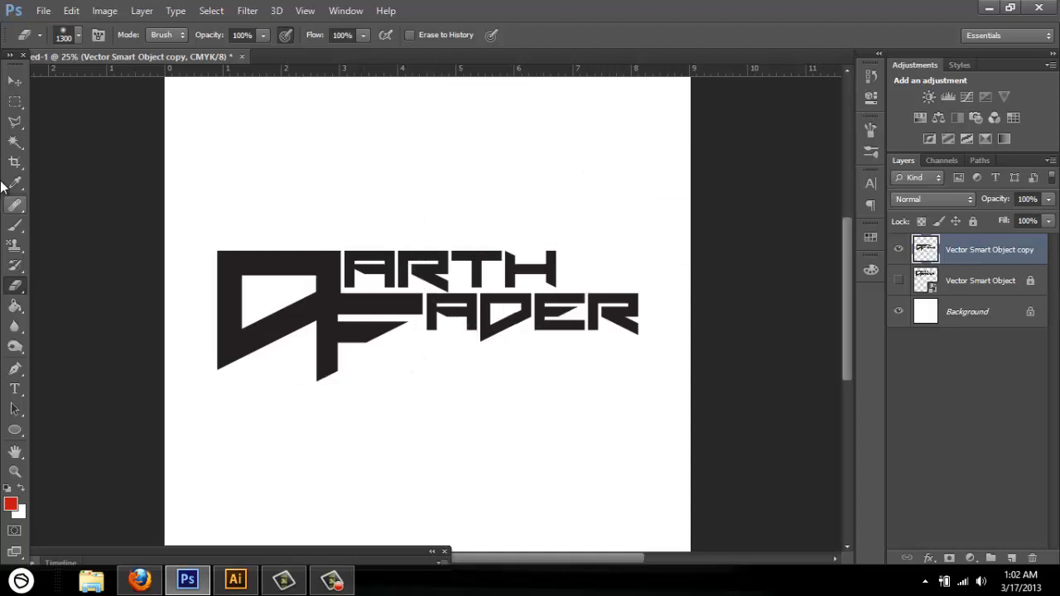
pyautogui.click(15, 82)
# - Examine the rasterized logo's letter edges at pixel level and at full view
pyautogui.scroll(-1, 377, 364)
pyautogui.hotkey('ctrl', '+')
pyautogui.hotkey('ctrl', '+')
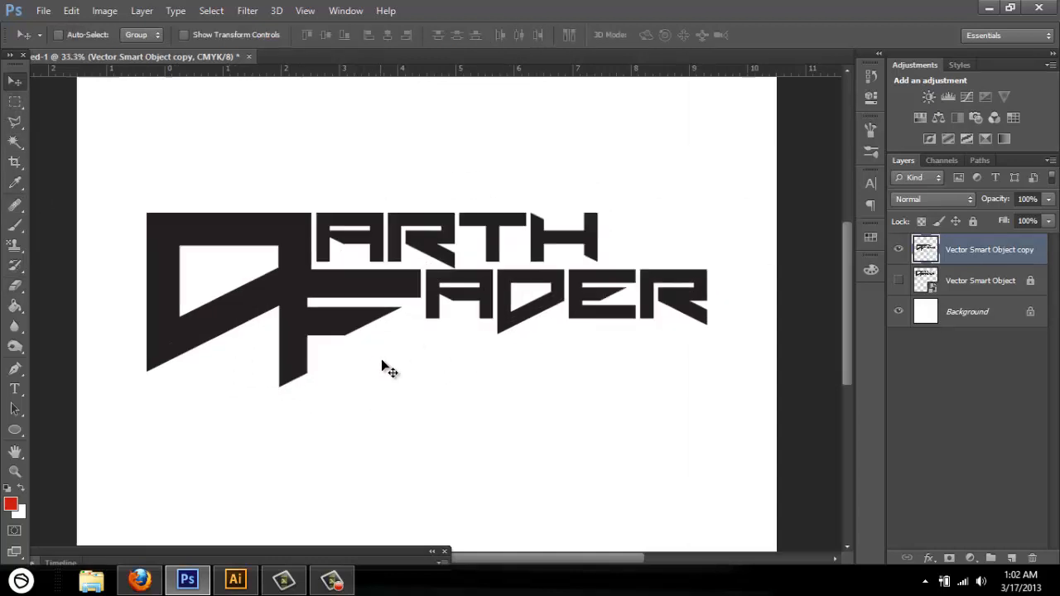
pyautogui.hotkey('ctrl', '+')
pyautogui.hotkey('ctrl', '+')
pyautogui.hotkey('ctrl', '+')
pyautogui.hotkey('ctrl', '+')
pyautogui.hotkey('ctrl', '+')
pyautogui.hotkey('ctrl', '+')
pyautogui.hotkey('ctrl', '+')
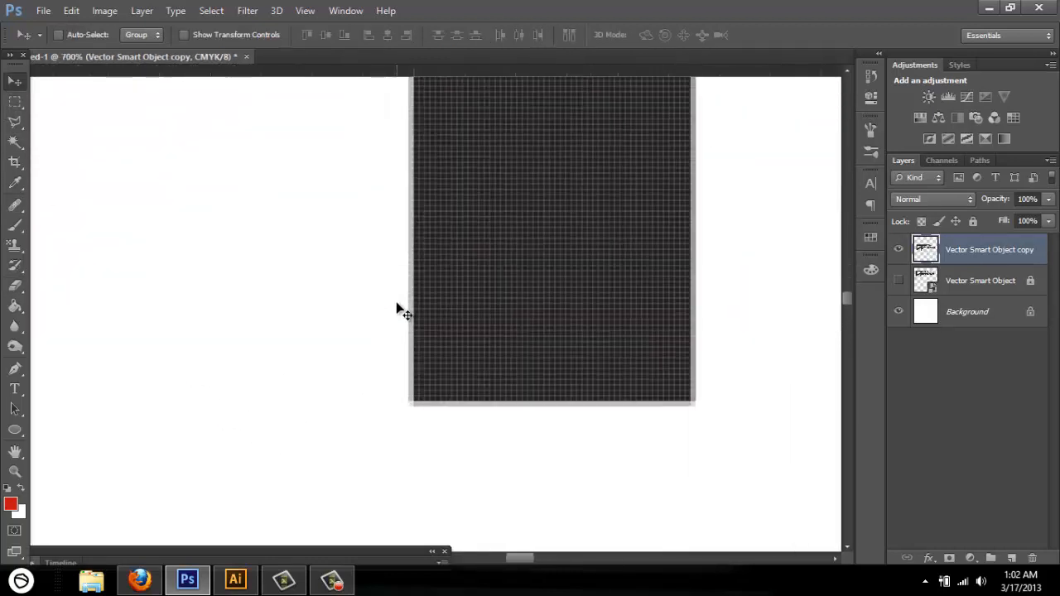
pyautogui.hotkey('ctrl', '-')
pyautogui.hotkey('ctrl', '-')
pyautogui.hotkey('ctrl', '-')
pyautogui.hotkey('ctrl', '-')
pyautogui.hotkey('ctrl', '-')
pyautogui.hotkey('ctrl', '-')
pyautogui.hotkey('ctrl', '-')
pyautogui.hotkey('ctrl', '-')
pyautogui.hotkey('ctrl', '-')
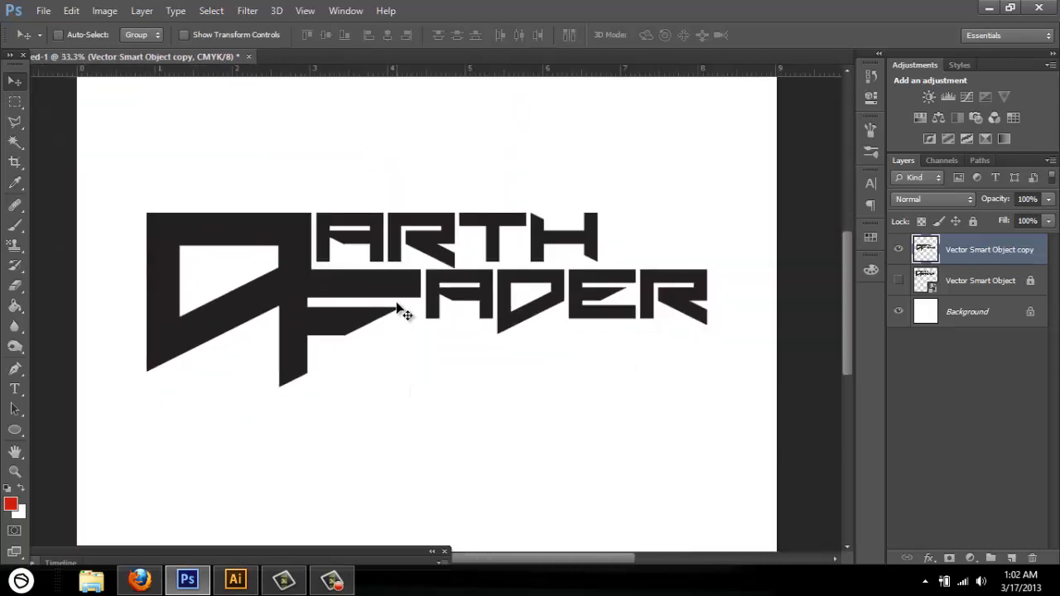
pyautogui.hotkey('ctrl', '-')
pyautogui.scroll(3, 410, 315)
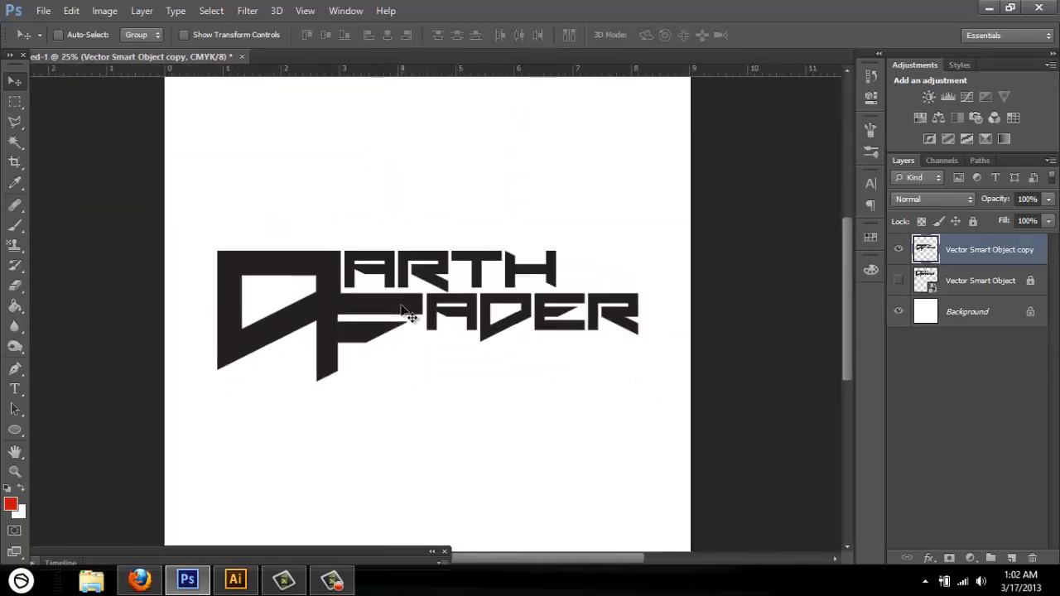
pyautogui.rightClick(958, 258)
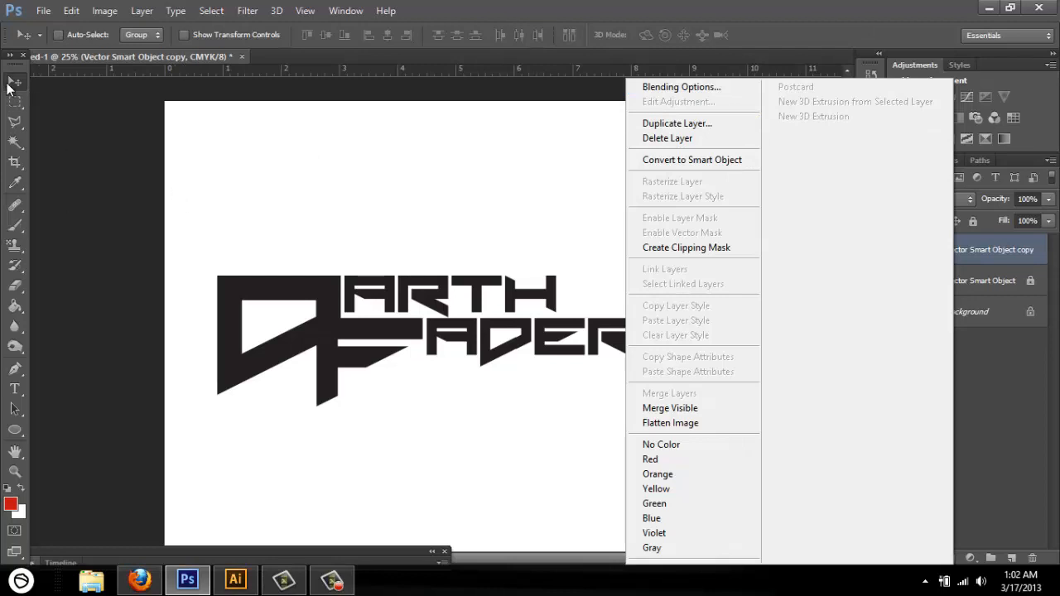
pyautogui.click(251, 209)
# - Target the Background layer and set the foreground color to medium blue 2f50bb
pyautogui.click(981, 314)
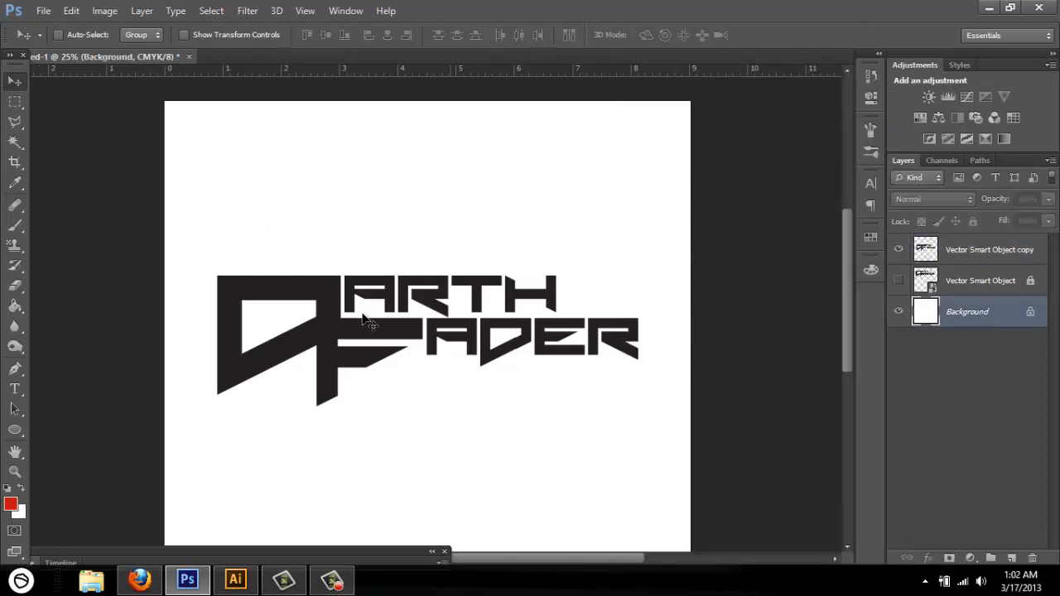
pyautogui.scroll(-1, 246, 387)
pyautogui.click(11, 504)
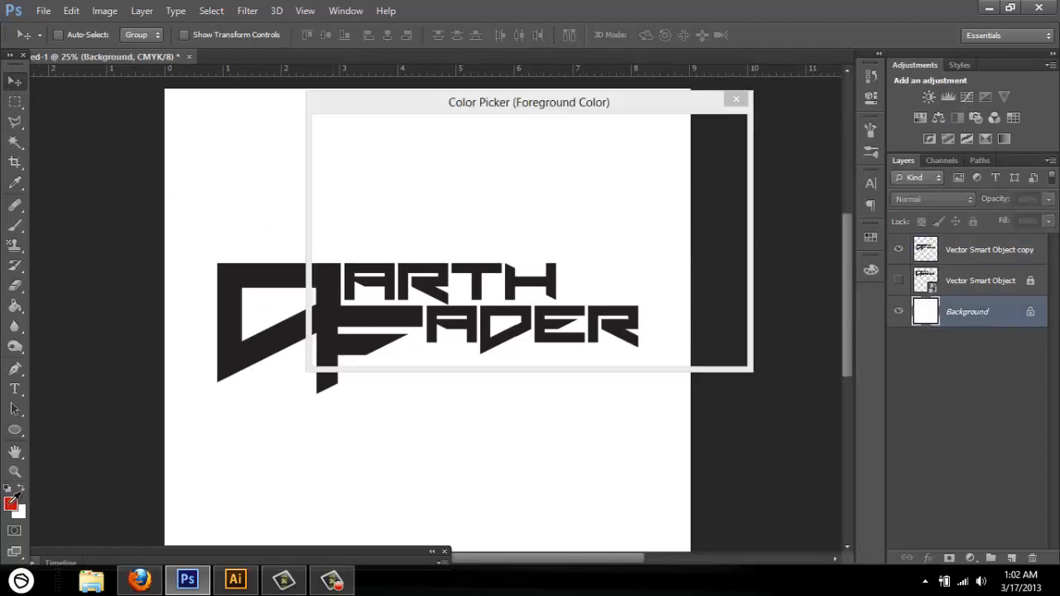
pyautogui.moveTo(476, 174)
pyautogui.mouseDown()
pyautogui.moveTo(428, 170)
pyautogui.moveTo(494, 298)
pyautogui.moveTo(481, 284)
pyautogui.mouseUp()
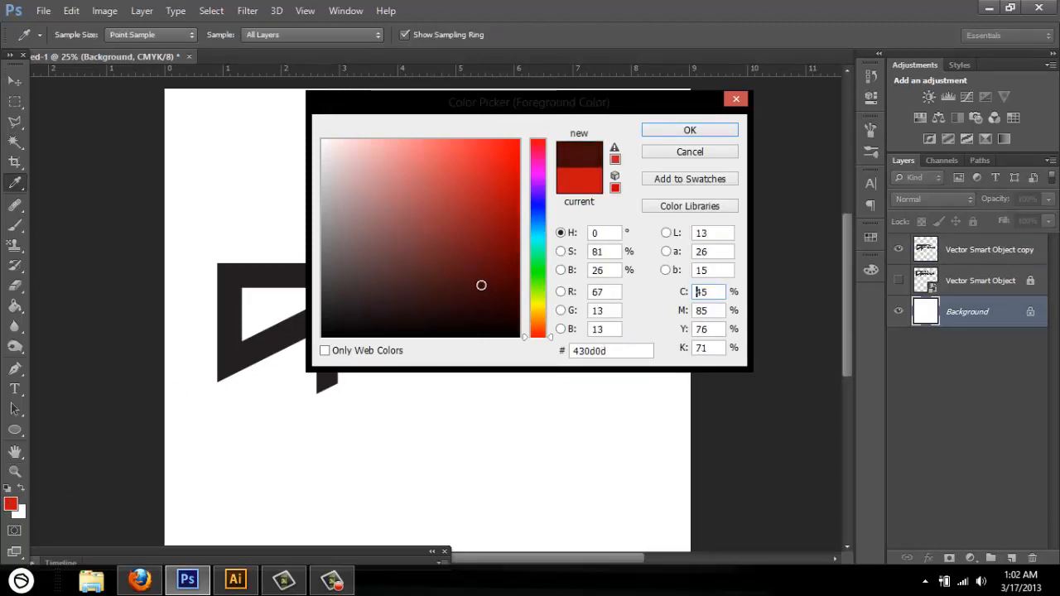
pyautogui.click(545, 197)
pyautogui.moveTo(545, 204); pyautogui.dragTo(542, 213)
pyautogui.moveTo(468, 298)
pyautogui.mouseDown()
pyautogui.moveTo(462, 182)
pyautogui.moveTo(470, 193)
pyautogui.mouseUp()
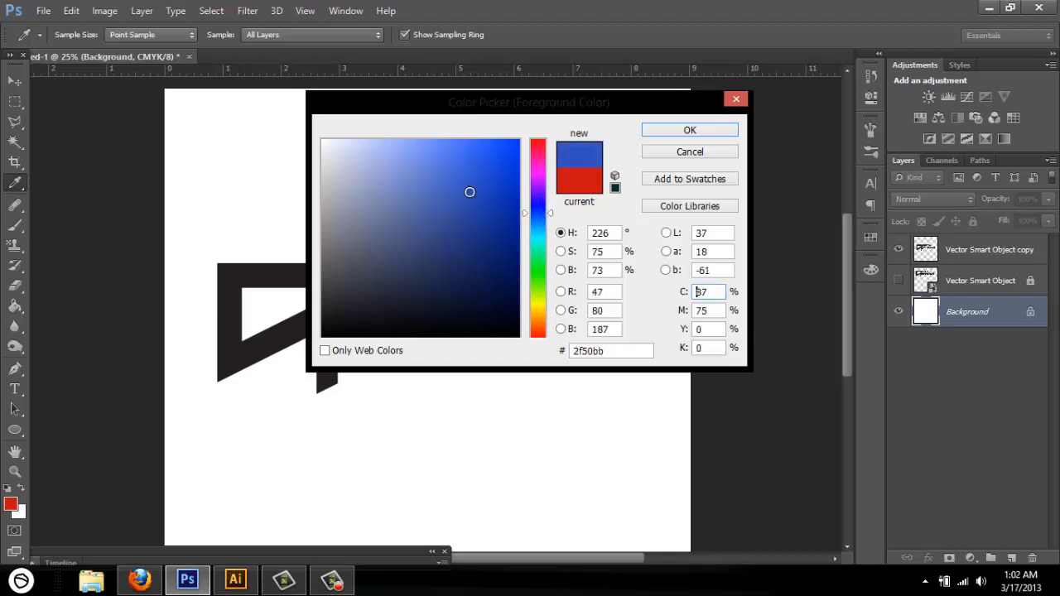
pyautogui.click(712, 130)
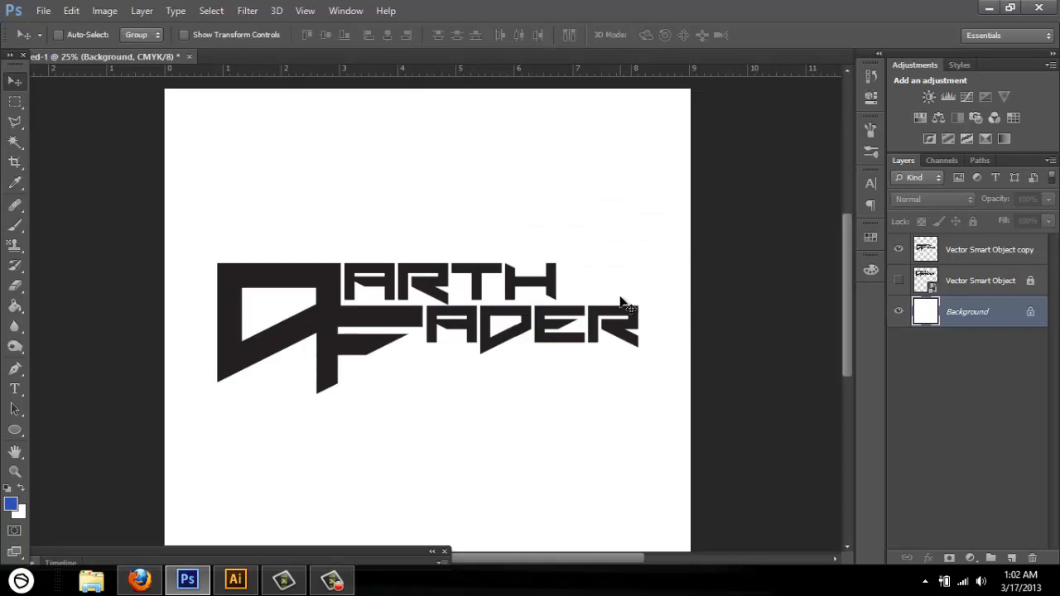
# - Fill the Background layer with the blue foreground color using the Paint Bucket
pyautogui.click(19, 292)
pyautogui.click(18, 306)
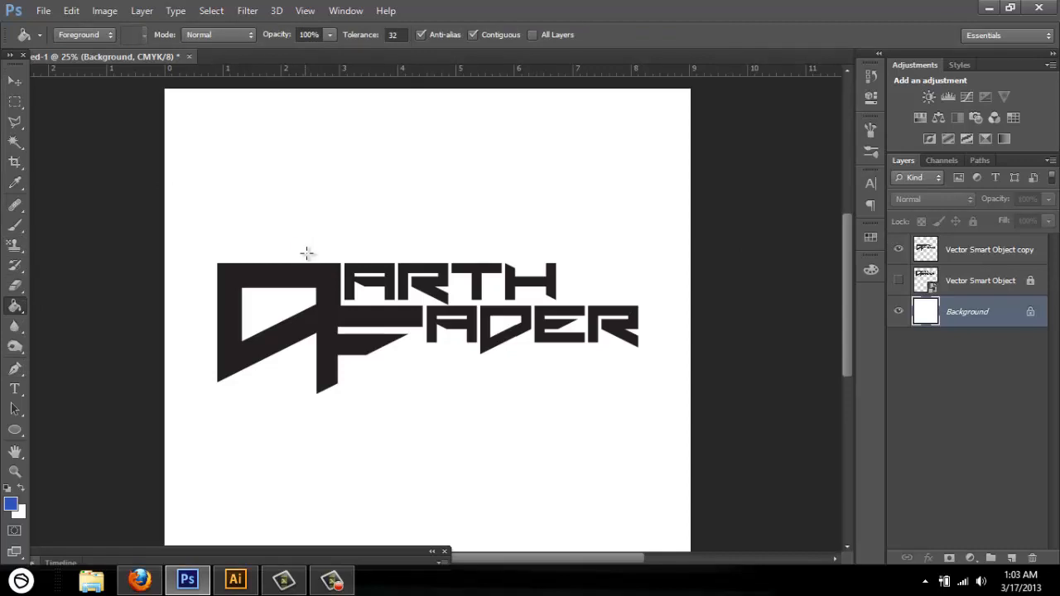
pyautogui.click(306, 253)
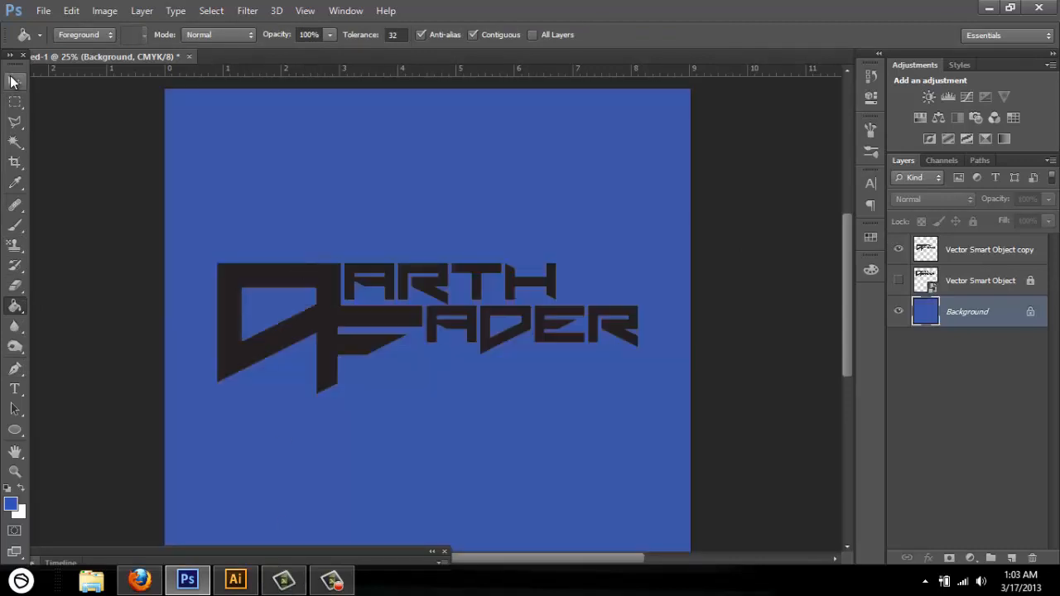
# - Nudge the rasterized logo copy slightly right and down, and open its Blending Options clear of the artwork
pyautogui.click(13, 81)
pyautogui.click(928, 250)
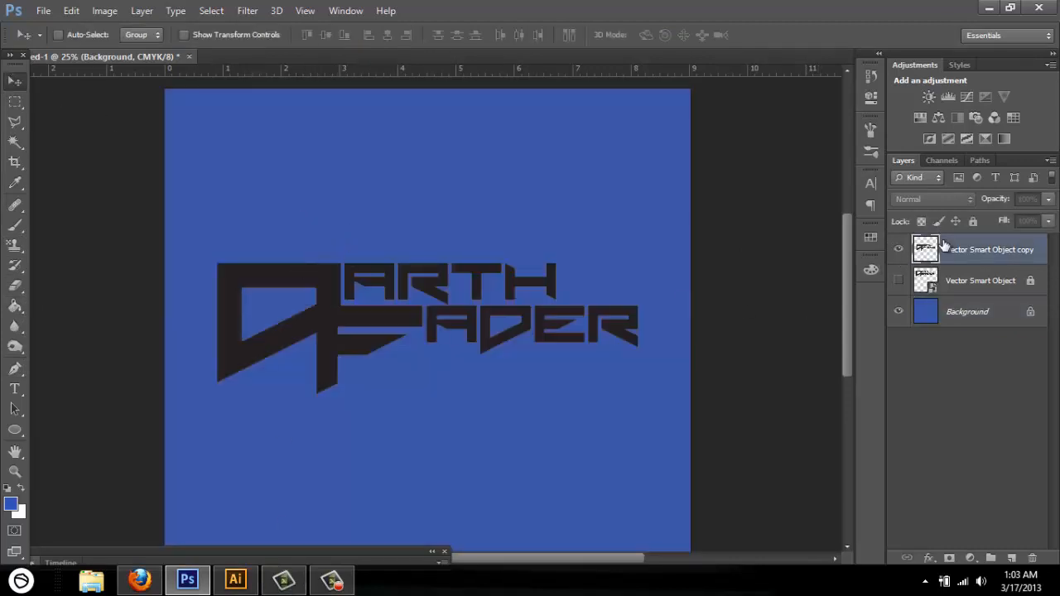
pyautogui.moveTo(319, 297)
pyautogui.mouseDown()
pyautogui.moveTo(333, 308)
pyautogui.moveTo(325, 302)
pyautogui.mouseUp()
pyautogui.rightClick(925, 250)
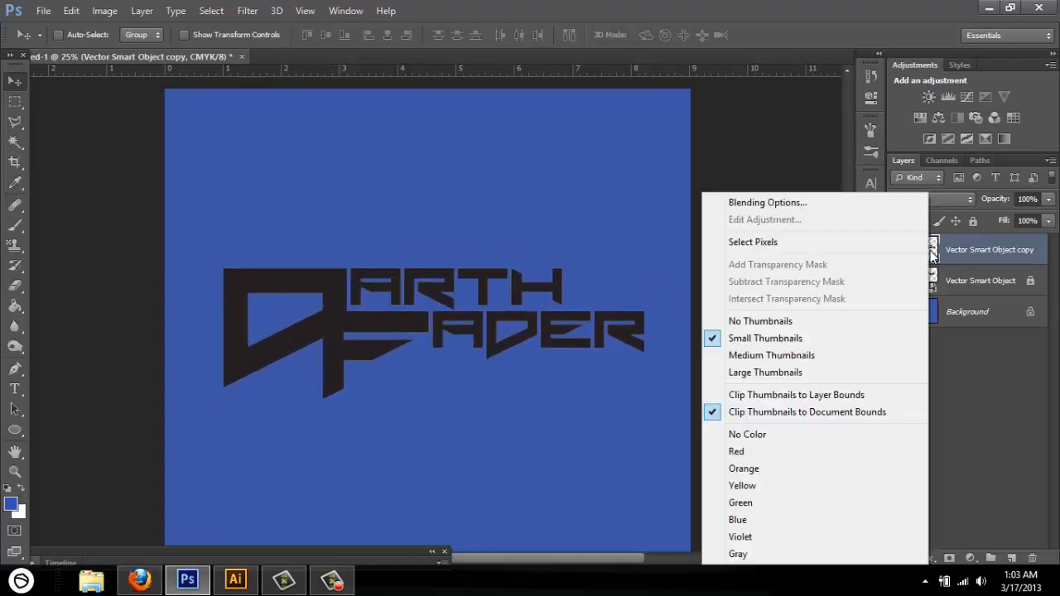
pyautogui.click(885, 206)
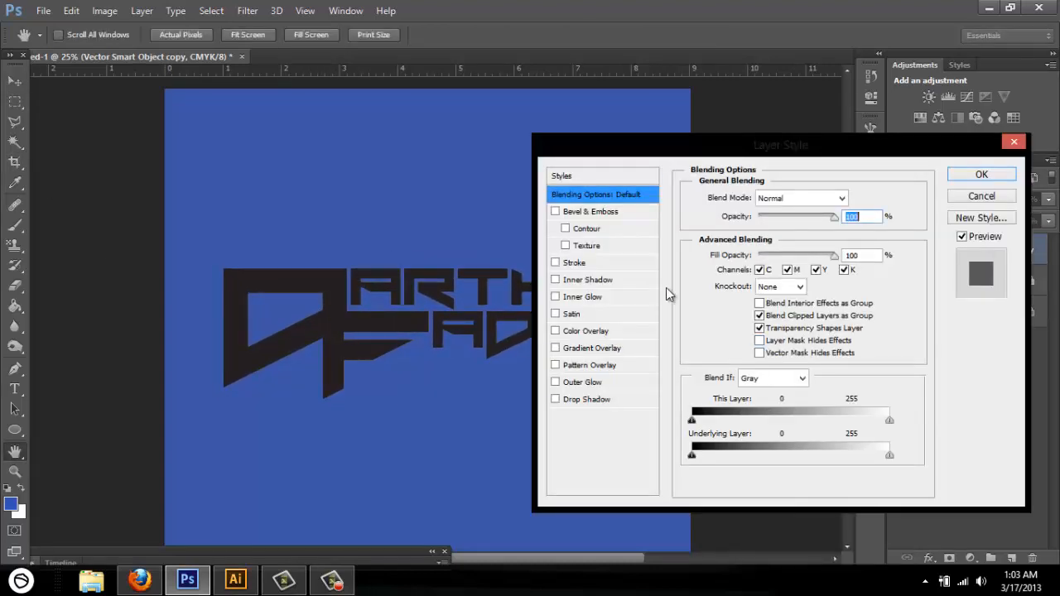
pyautogui.moveTo(708, 149); pyautogui.dragTo(703, 82)
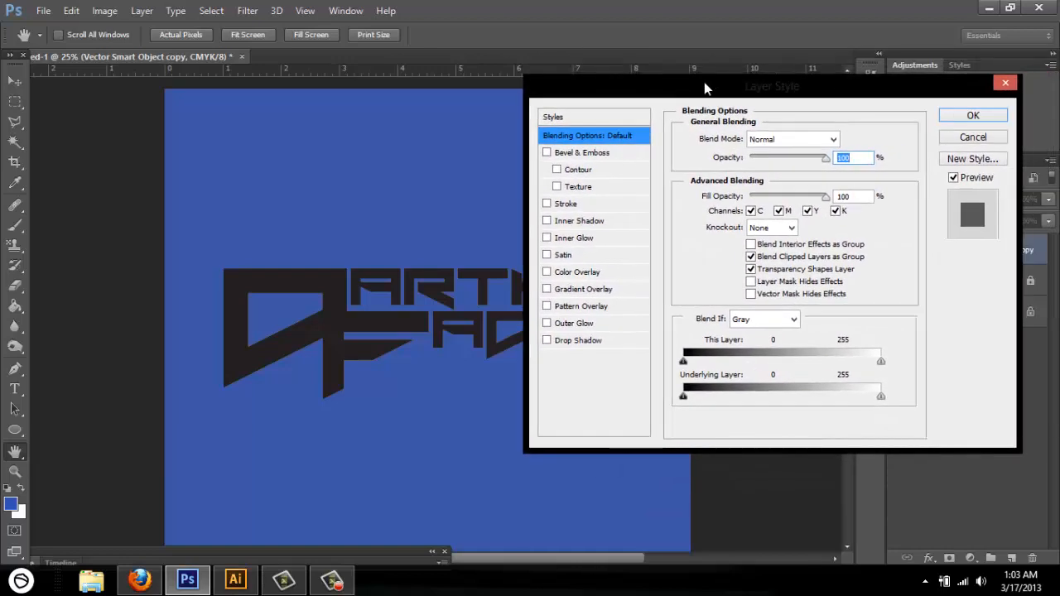
# - Add a smooth Inner Bevel to the logo copy with Depth about 380% and Size 16 px
pyautogui.click(546, 152)
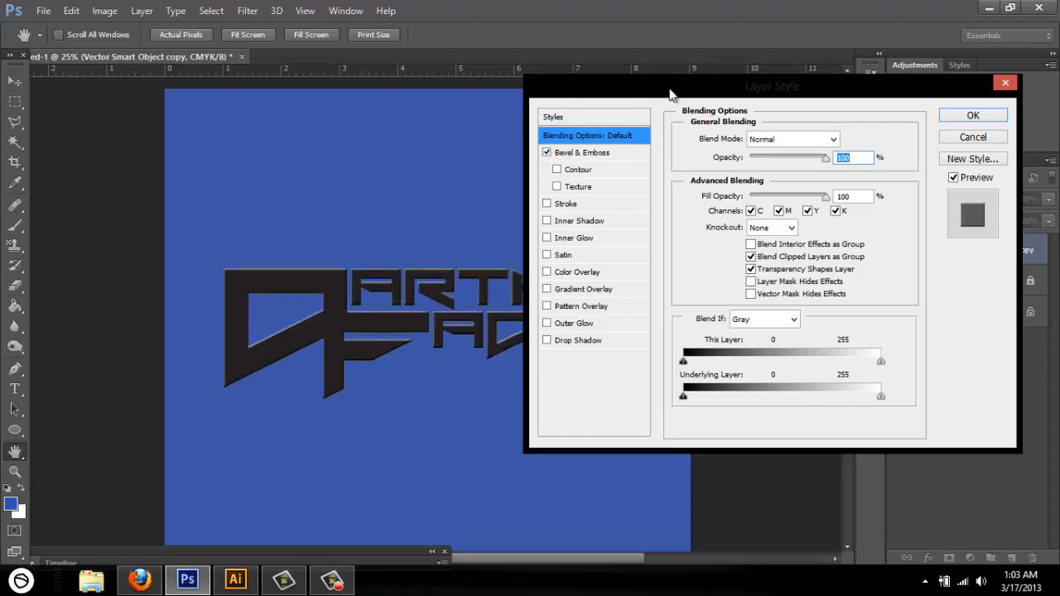
pyautogui.moveTo(654, 95); pyautogui.dragTo(676, 93)
pyautogui.click(658, 149)
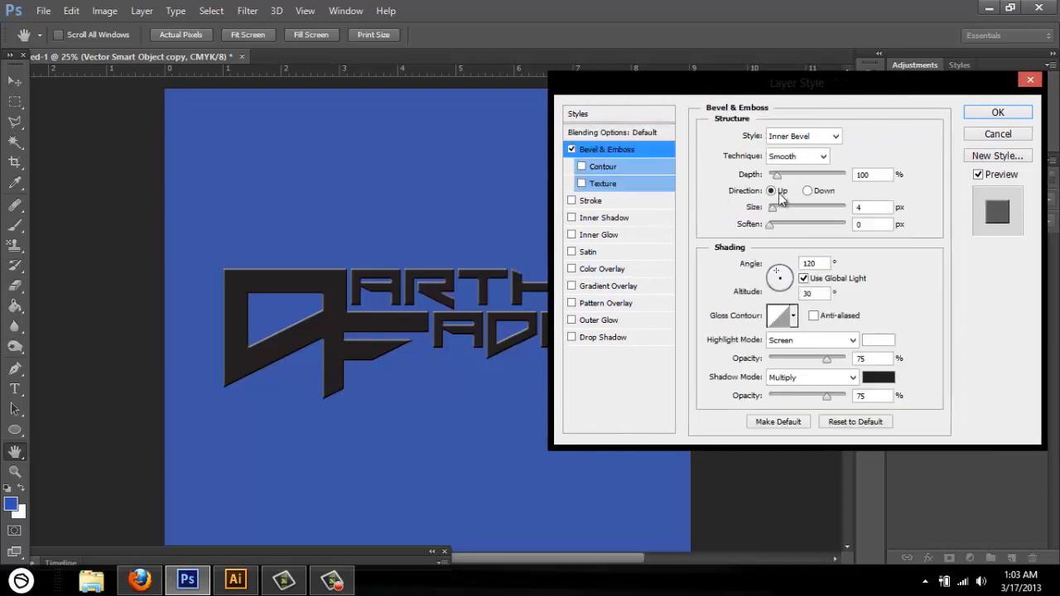
pyautogui.moveTo(775, 175); pyautogui.dragTo(826, 175)
pyautogui.moveTo(774, 206); pyautogui.dragTo(674, 218)
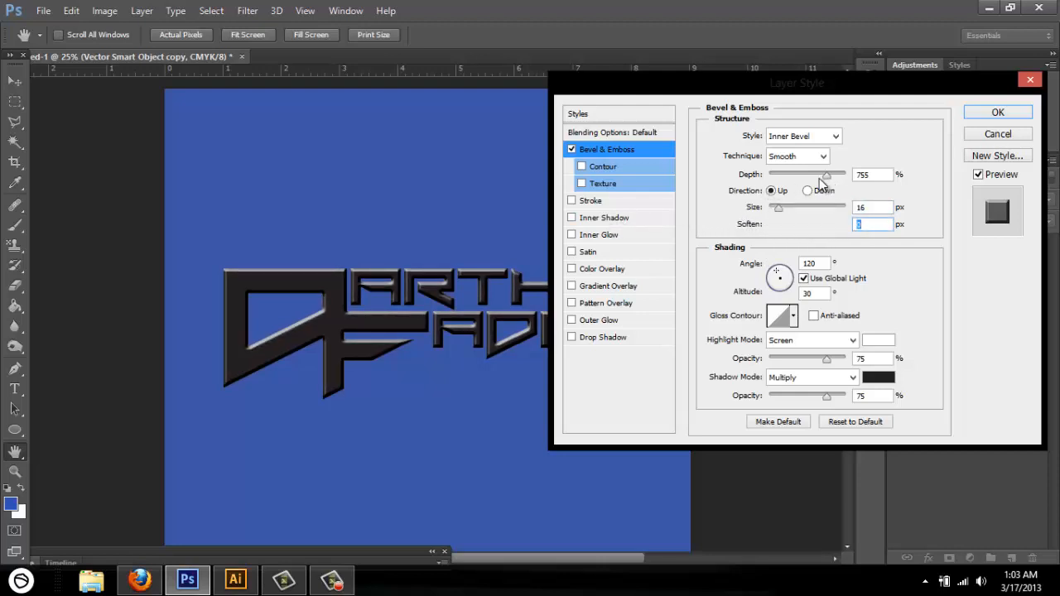
pyautogui.moveTo(825, 176); pyautogui.dragTo(801, 191)
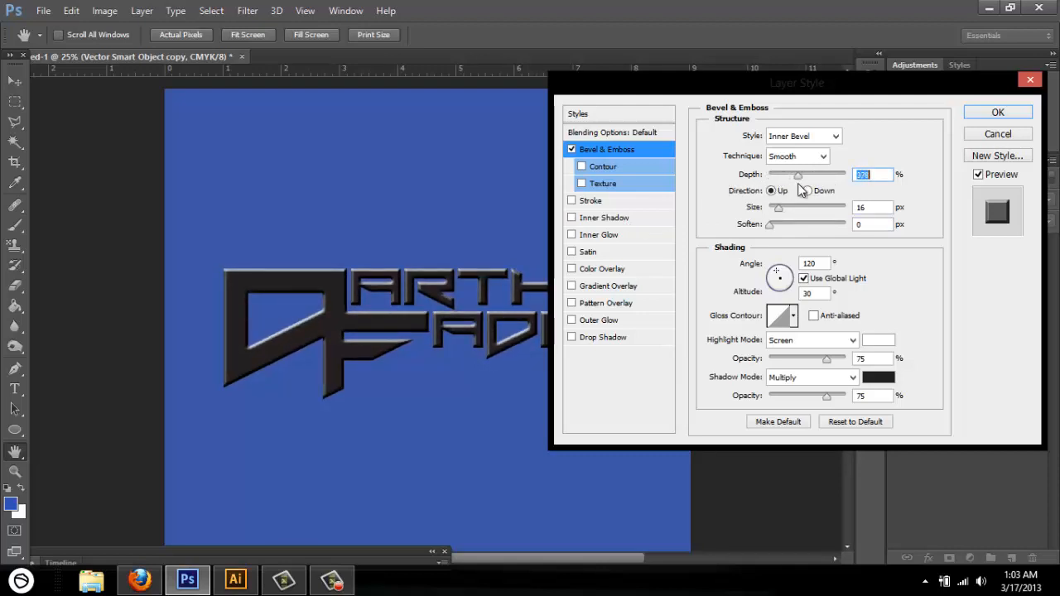
# - Add an 8 px outside Stroke to the logo copy in dark red b80000
pyautogui.click(572, 200)
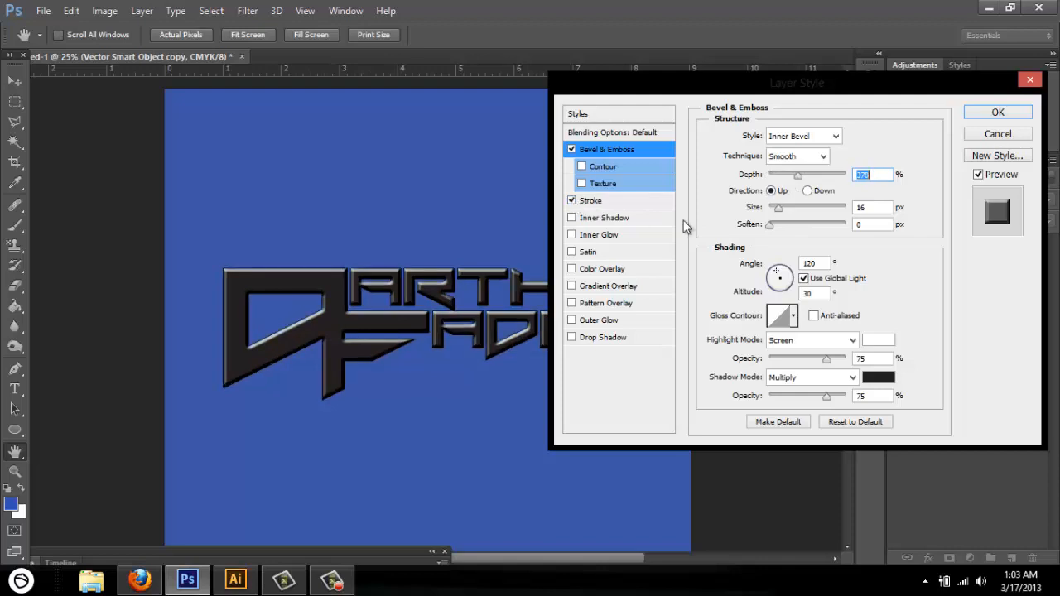
pyautogui.click(611, 202)
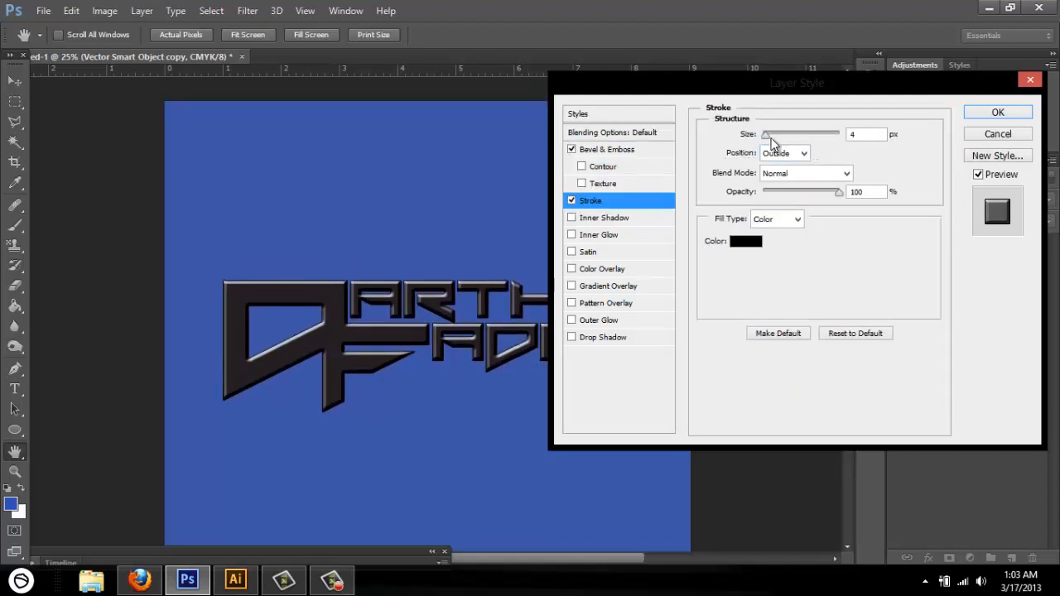
pyautogui.moveTo(770, 139); pyautogui.dragTo(769, 138)
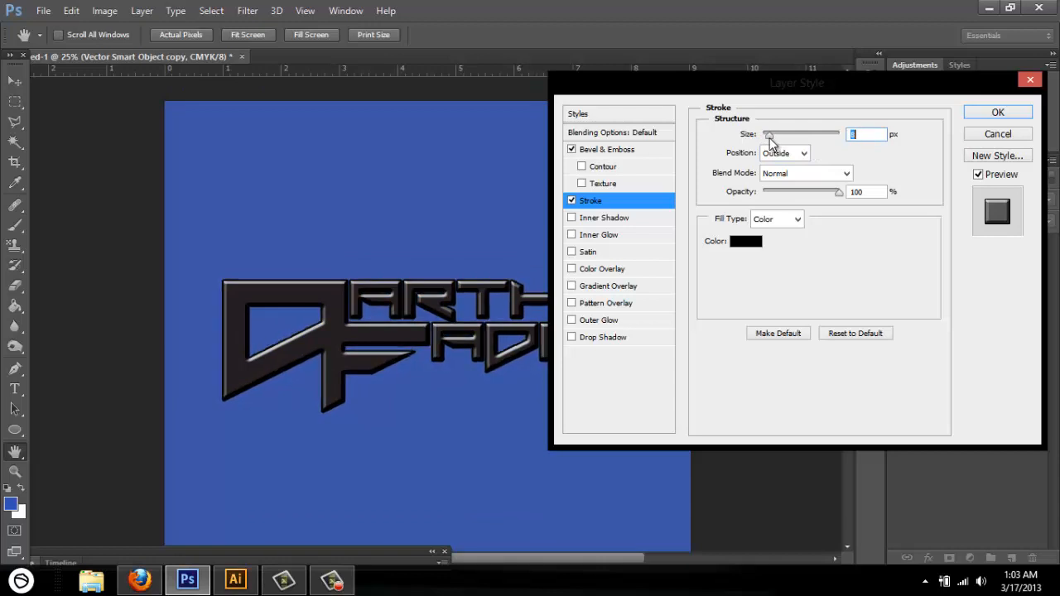
pyautogui.click(744, 243)
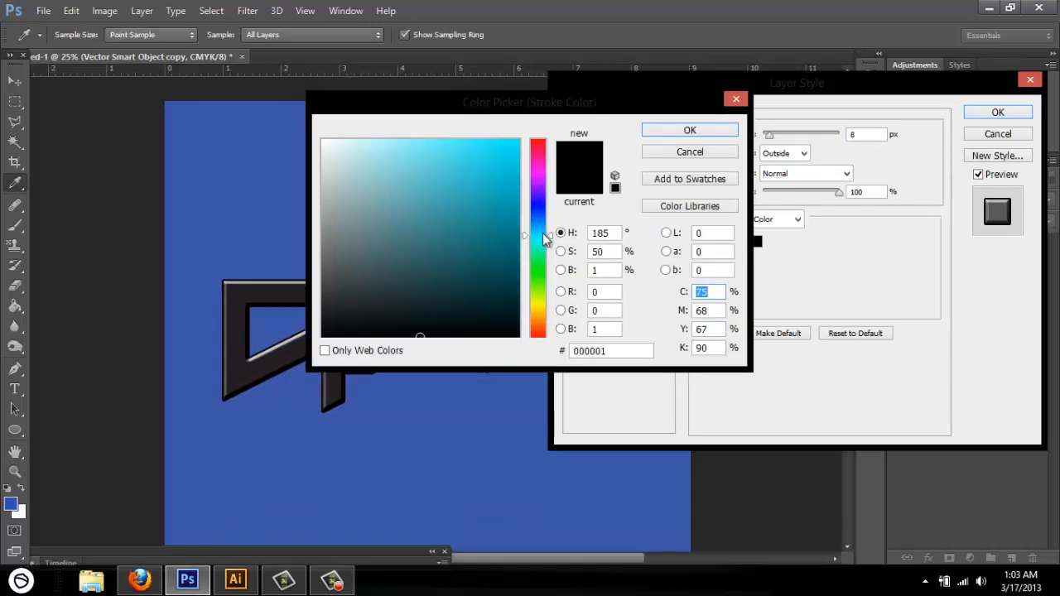
pyautogui.moveTo(539, 237)
pyautogui.mouseDown()
pyautogui.moveTo(556, 232)
pyautogui.moveTo(550, 136)
pyautogui.moveTo(501, 148)
pyautogui.moveTo(520, 138)
pyautogui.moveTo(519, 194)
pyautogui.mouseUp()
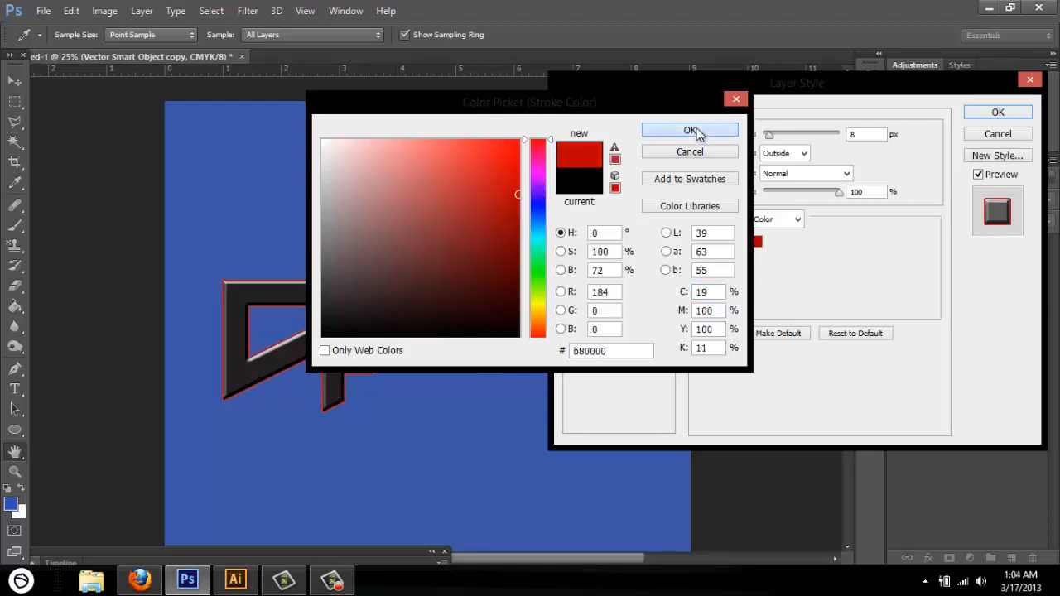
pyautogui.click(694, 132)
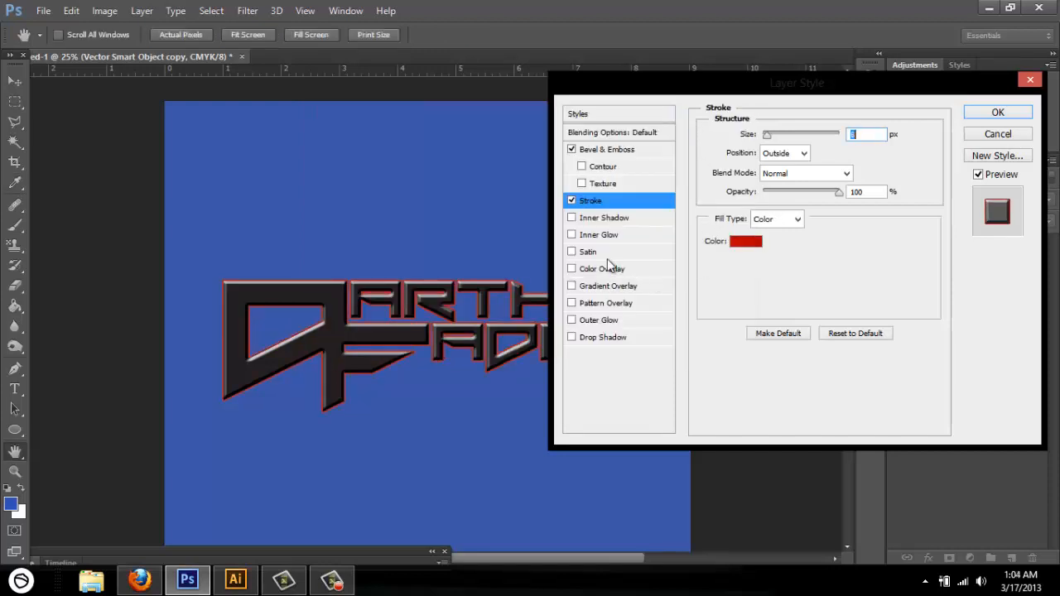
# - Add an Inner Shadow to the logo copy with Distance about 21 px
pyautogui.click(571, 218)
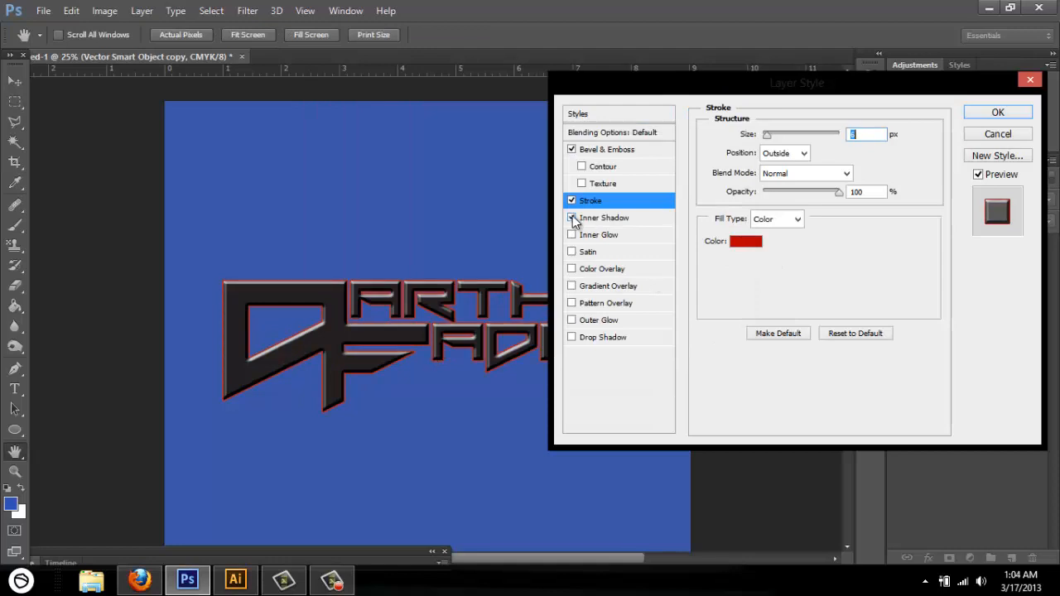
pyautogui.click(634, 219)
pyautogui.moveTo(764, 202)
pyautogui.mouseDown()
pyautogui.moveTo(810, 210)
pyautogui.moveTo(779, 206)
pyautogui.mouseUp()
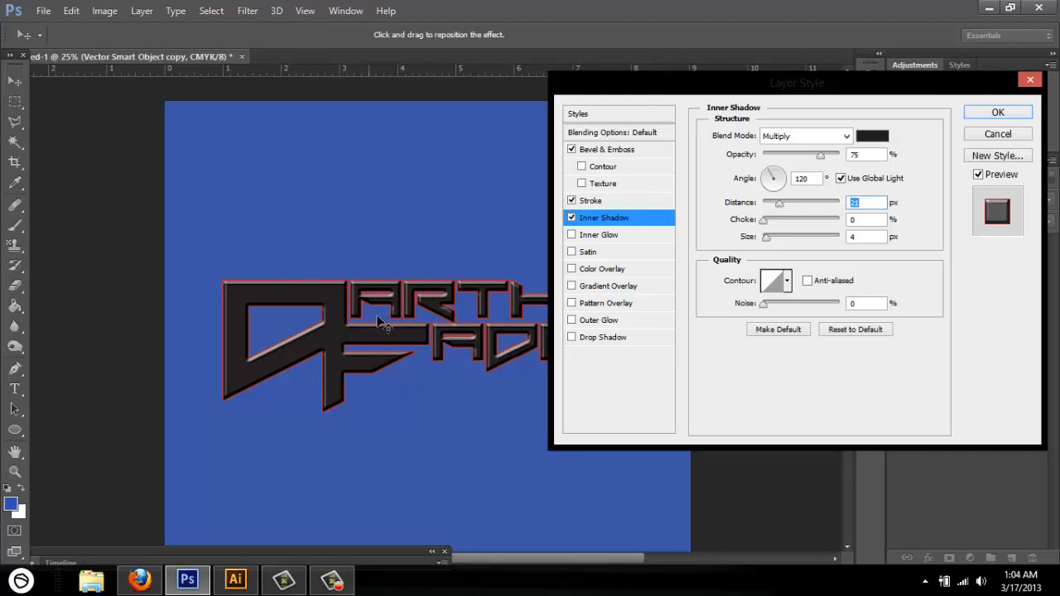
# - Turn on the bevel's Contour and Texture, using a dark checkered pattern, and adjust the texture scale to a fine weave
pyautogui.click(582, 167)
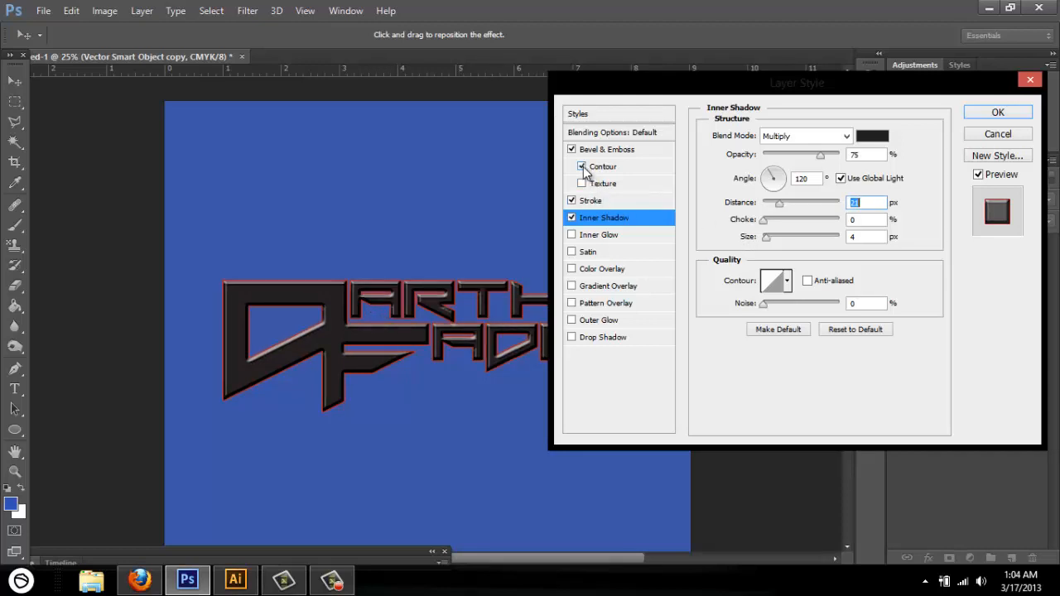
pyautogui.click(601, 185)
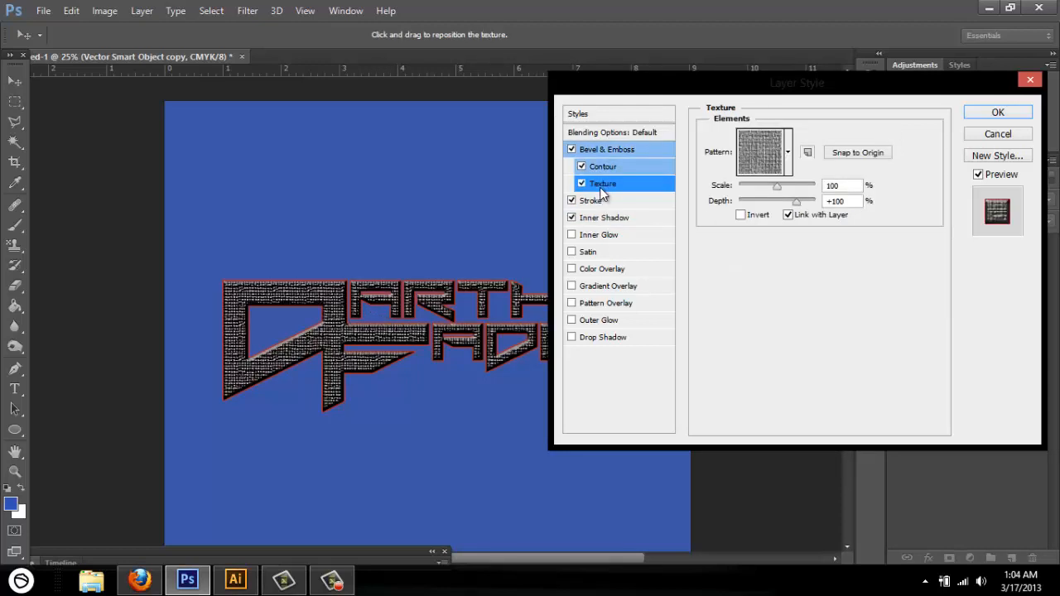
pyautogui.click(788, 153)
pyautogui.scroll(-3, 792, 273)
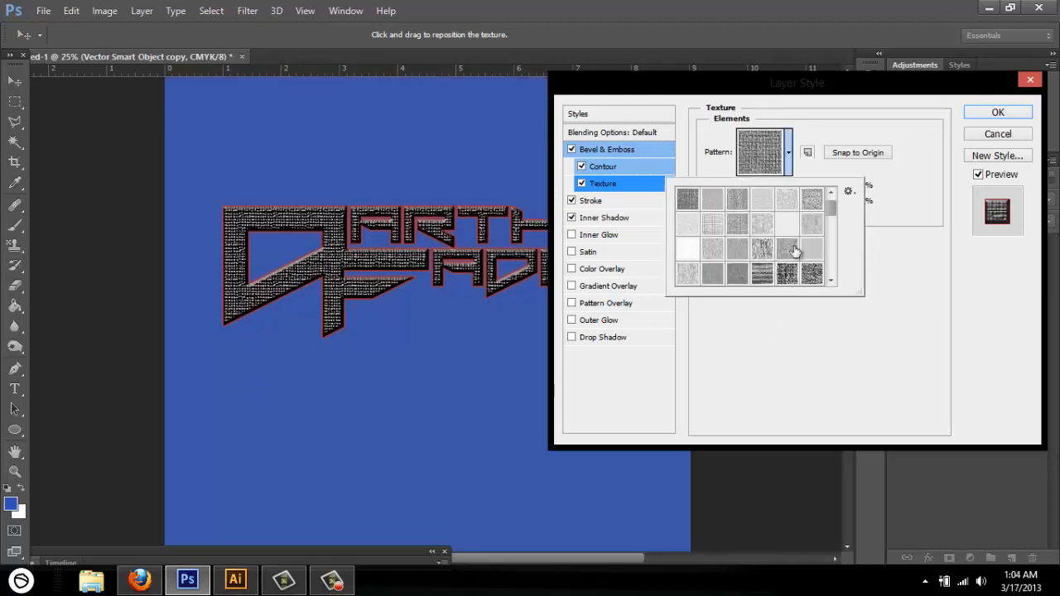
pyautogui.scroll(-5, 798, 253)
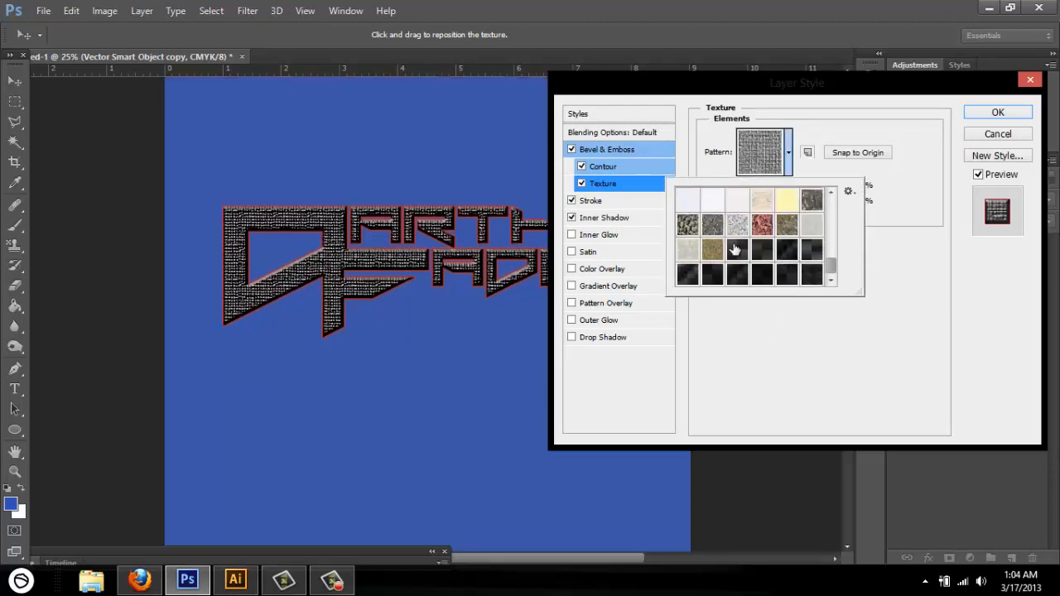
pyautogui.click(736, 250)
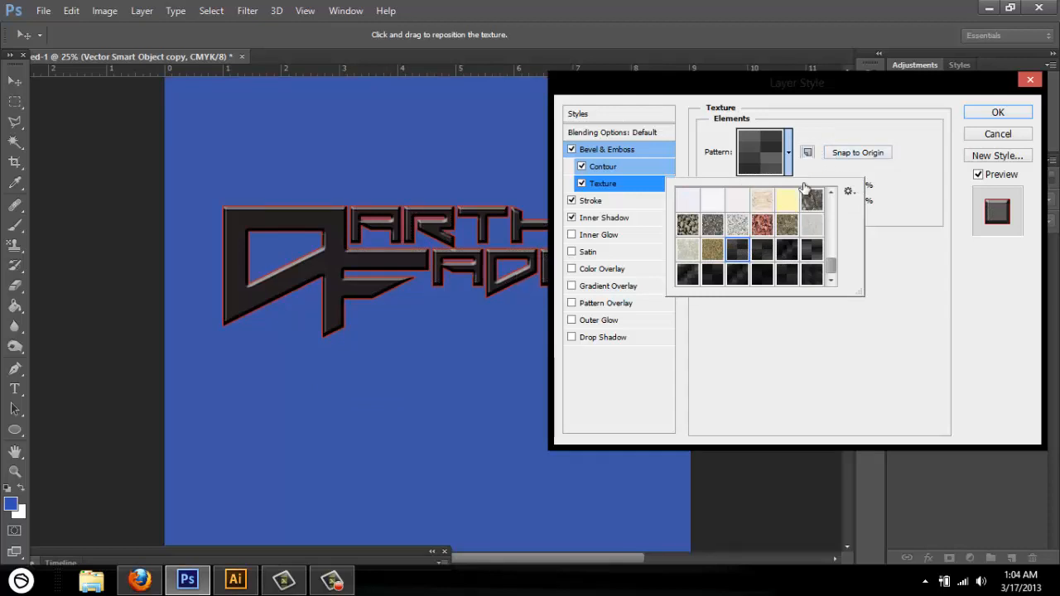
pyautogui.click(795, 256)
pyautogui.click(769, 257)
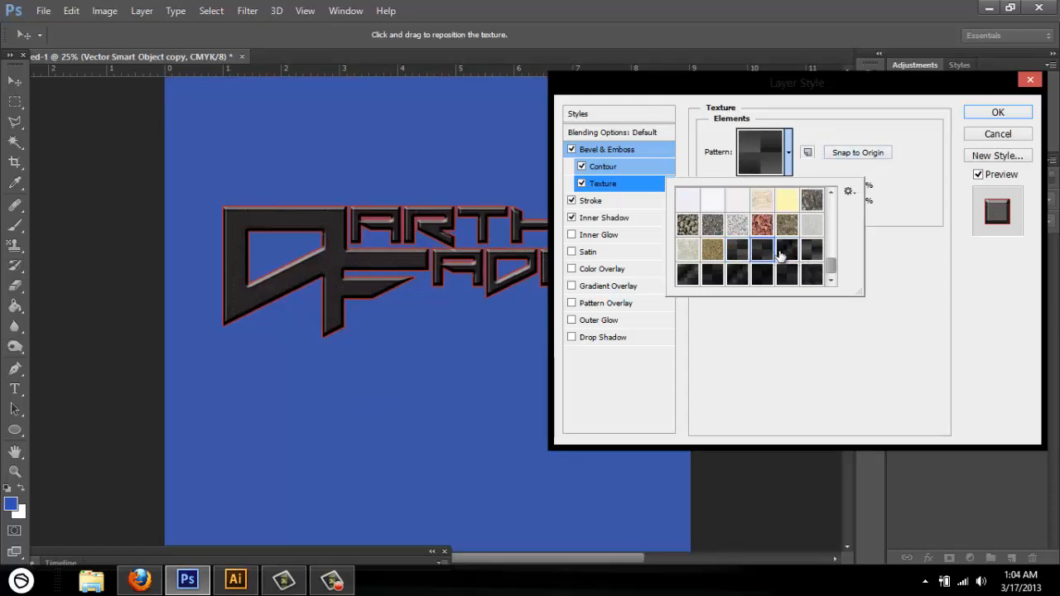
pyautogui.click(783, 170)
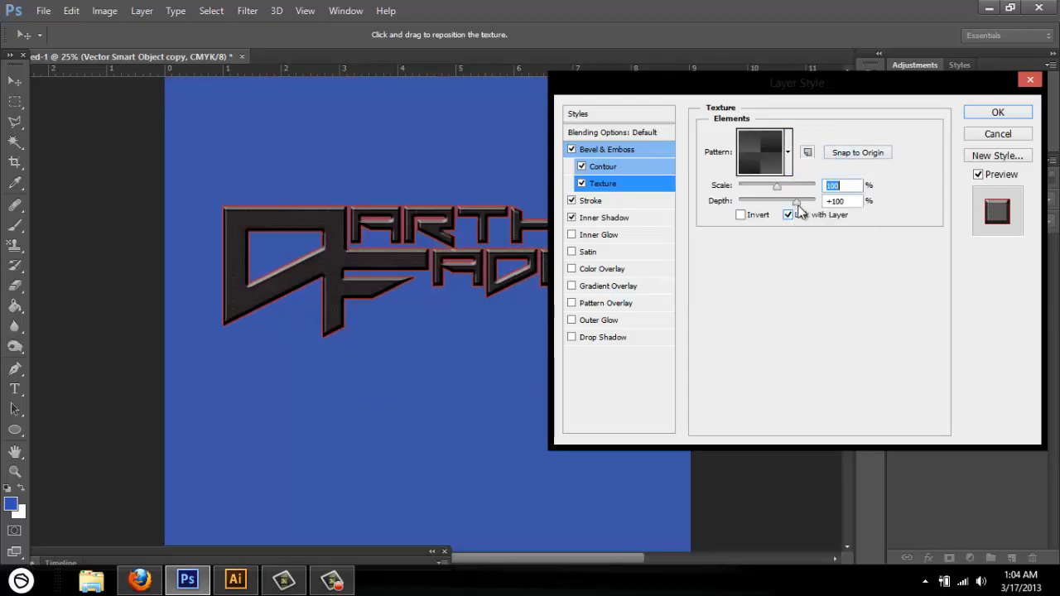
pyautogui.moveTo(778, 185)
pyautogui.mouseDown()
pyautogui.moveTo(794, 186)
pyautogui.moveTo(779, 188)
pyautogui.mouseUp()
# - Enable Inner Glow and add a bright red Outer Glow with Spread 52% and Size about 16 px
pyautogui.click(621, 236)
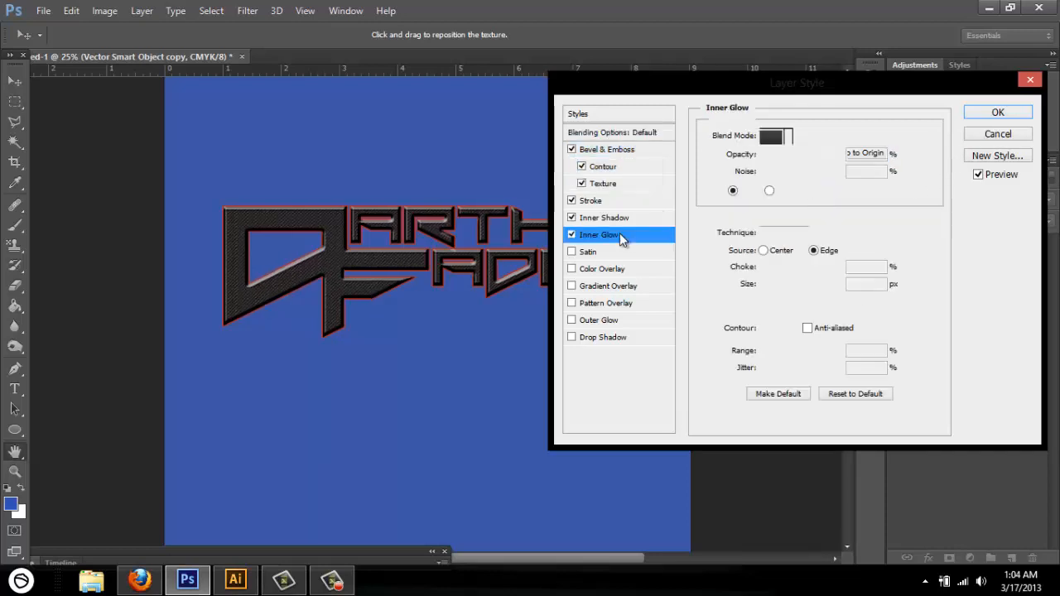
pyautogui.click(609, 321)
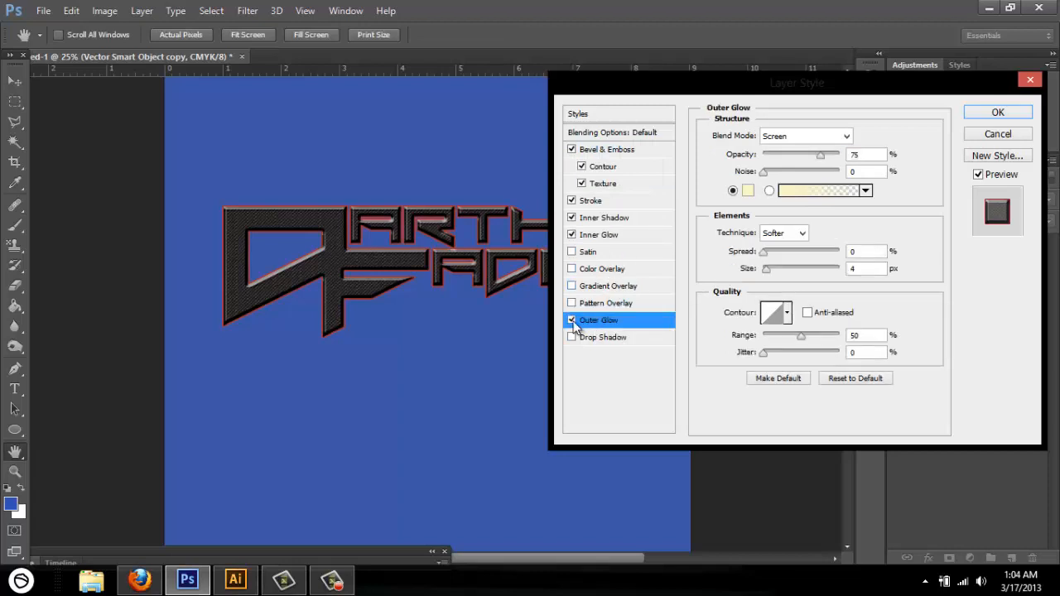
pyautogui.click(748, 191)
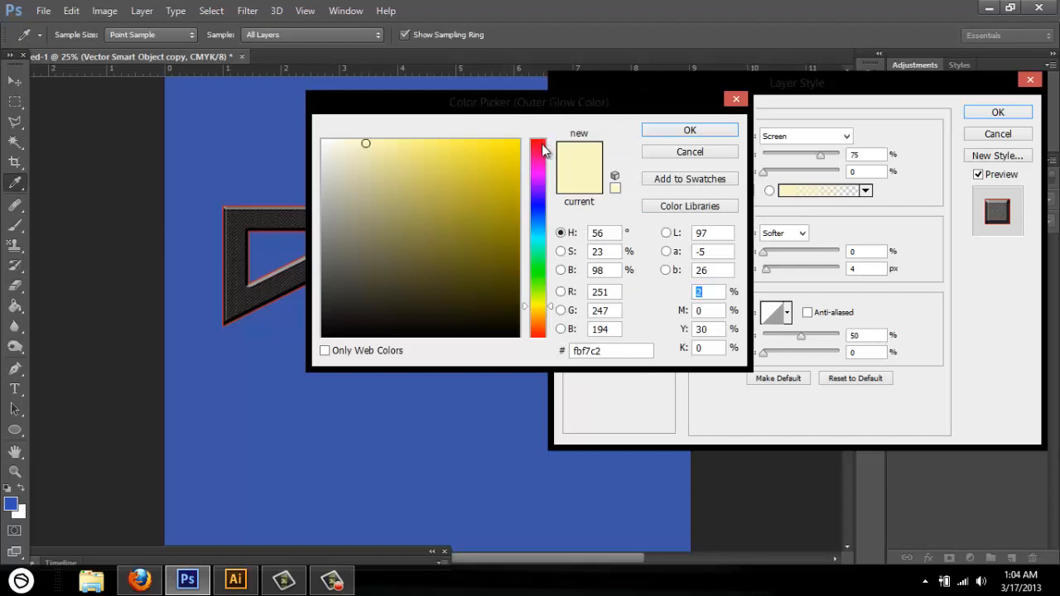
pyautogui.click(540, 139)
pyautogui.click(519, 140)
pyautogui.click(714, 137)
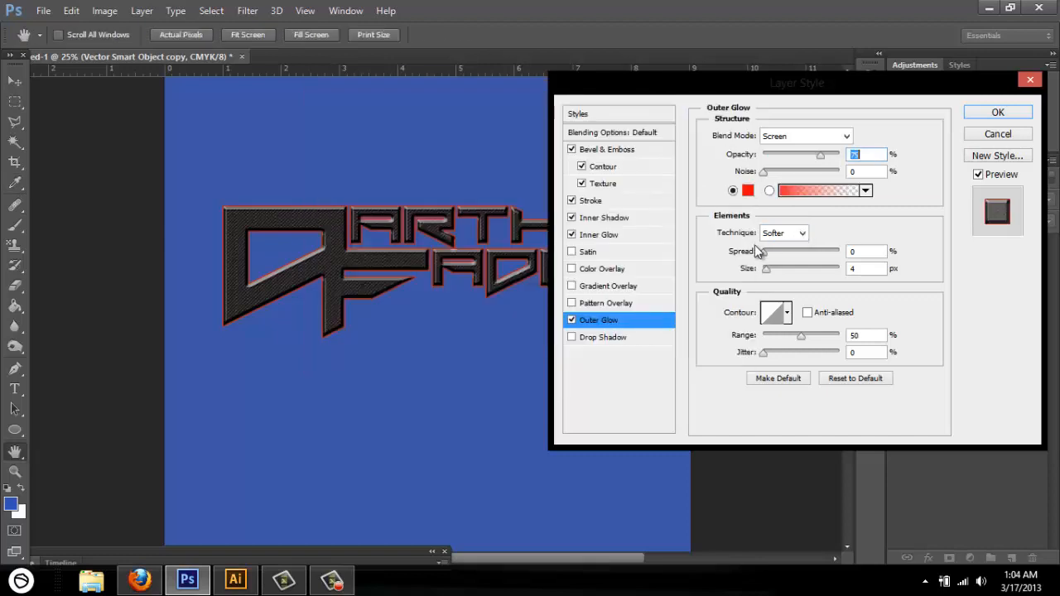
pyautogui.moveTo(765, 252)
pyautogui.mouseDown()
pyautogui.moveTo(803, 253)
pyautogui.moveTo(773, 270)
pyautogui.mouseUp()
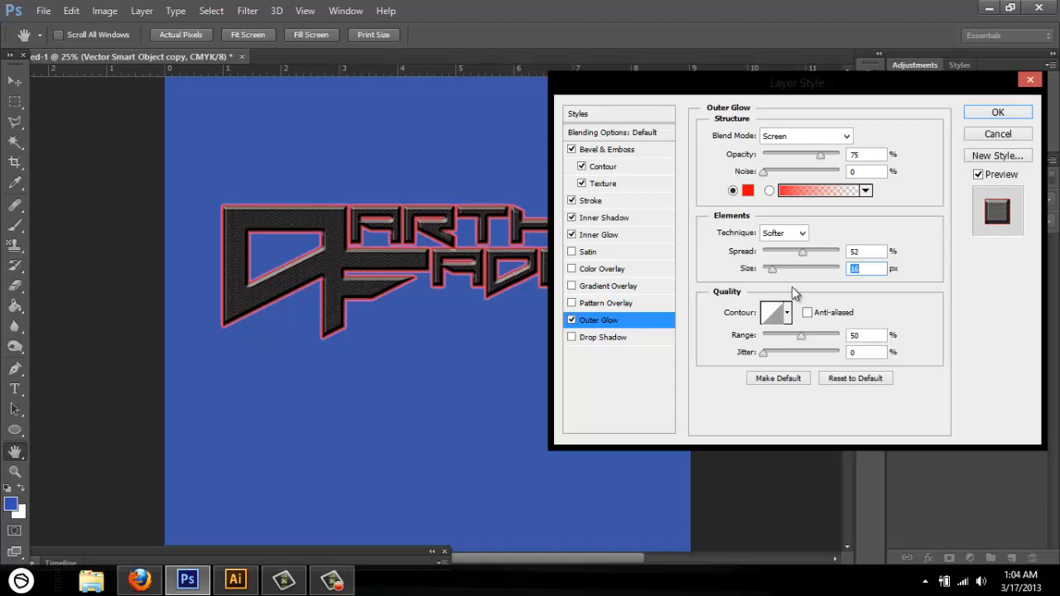
# - Add a Drop Shadow to the logo copy with Distance 44 px, Spread 12% and Size 39 px
pyautogui.click(584, 340)
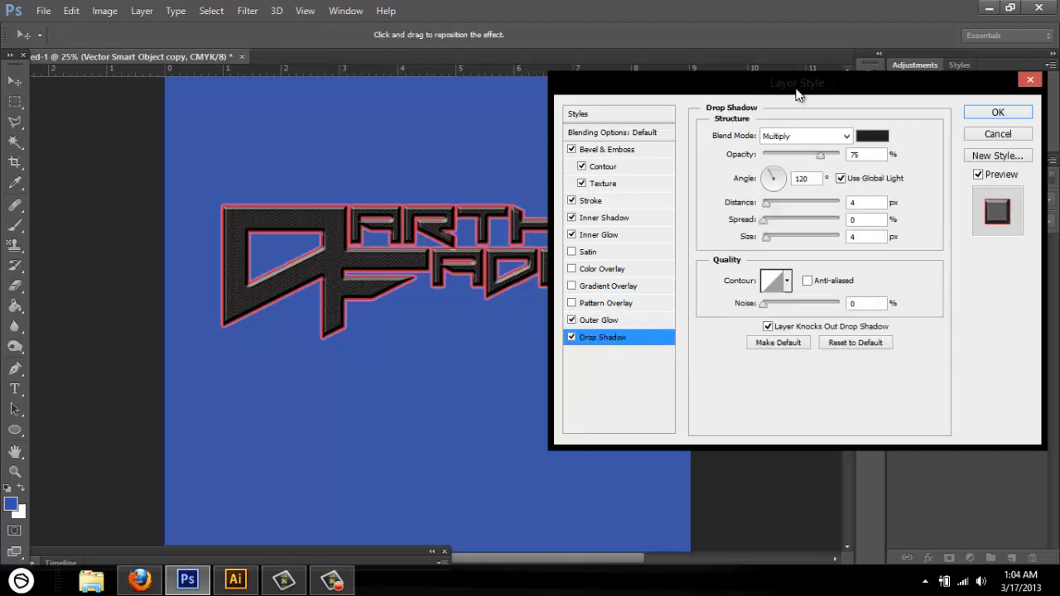
pyautogui.moveTo(798, 91); pyautogui.dragTo(855, 83)
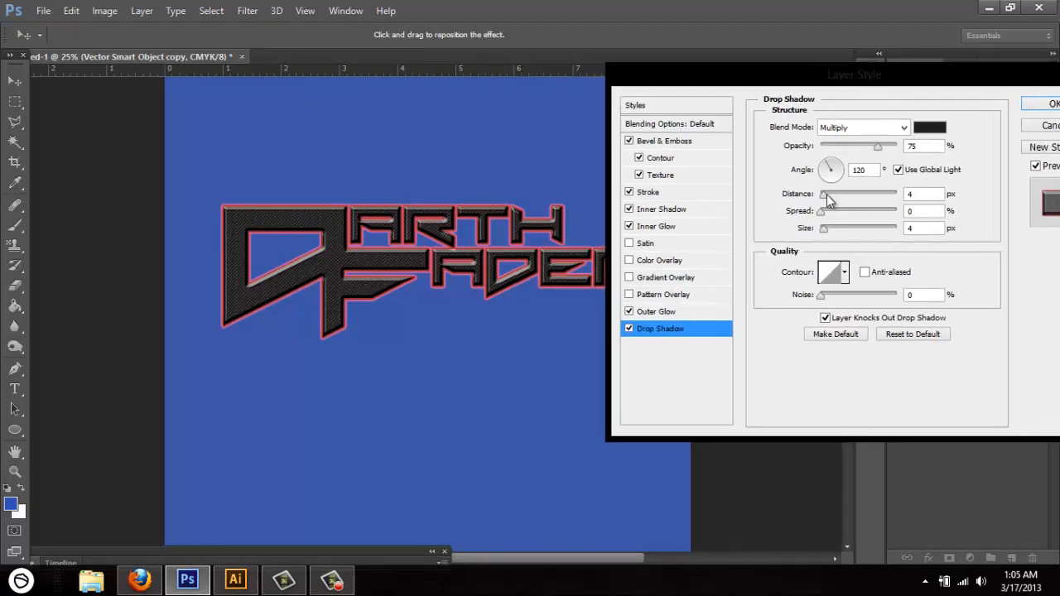
pyautogui.moveTo(827, 196); pyautogui.dragTo(836, 234)
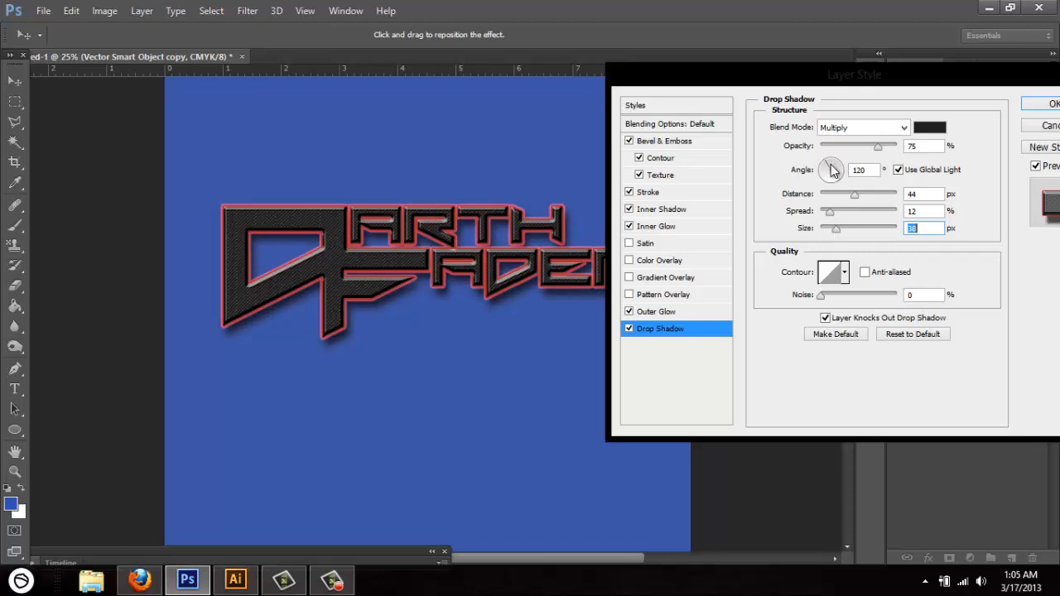
pyautogui.moveTo(799, 80); pyautogui.dragTo(776, 64)
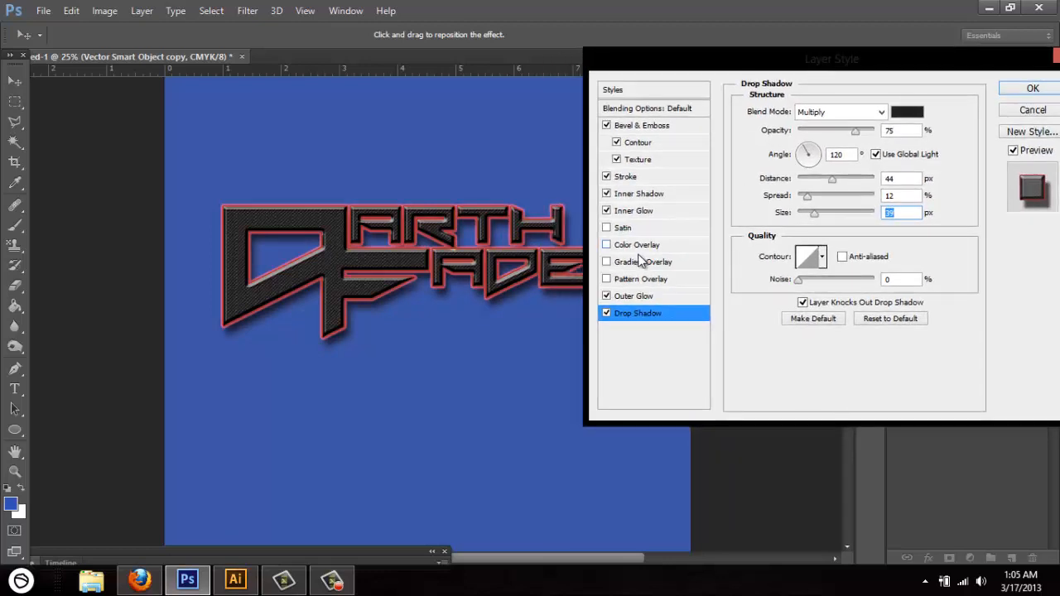
# - Try a Color Overlay on the logo copy, and a Gradient Overlay with blue, gray and tan presets
pyautogui.click(607, 245)
pyautogui.click(611, 246)
pyautogui.click(606, 262)
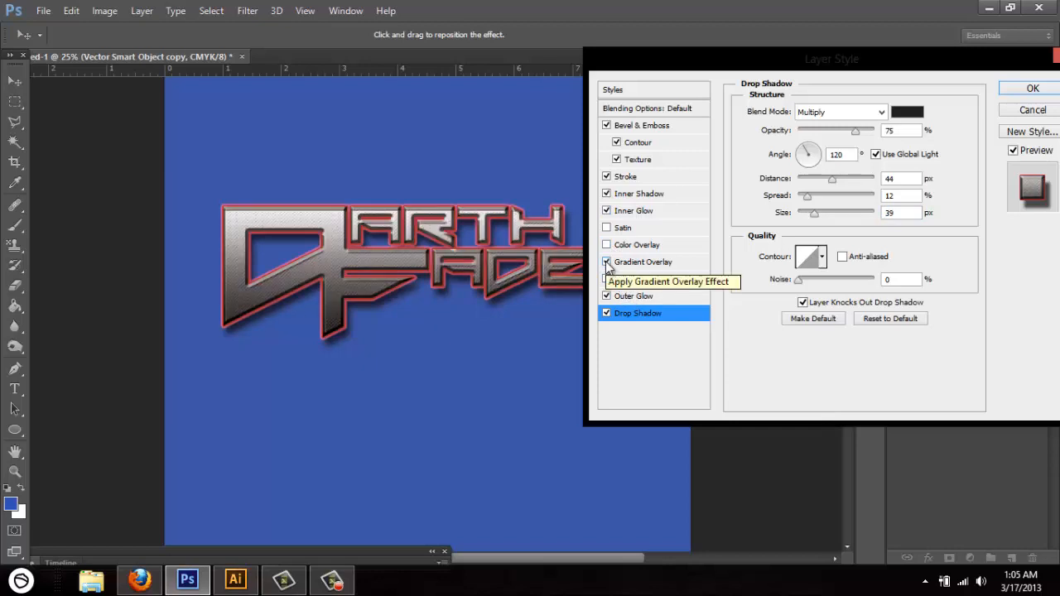
pyautogui.click(654, 261)
pyautogui.click(882, 148)
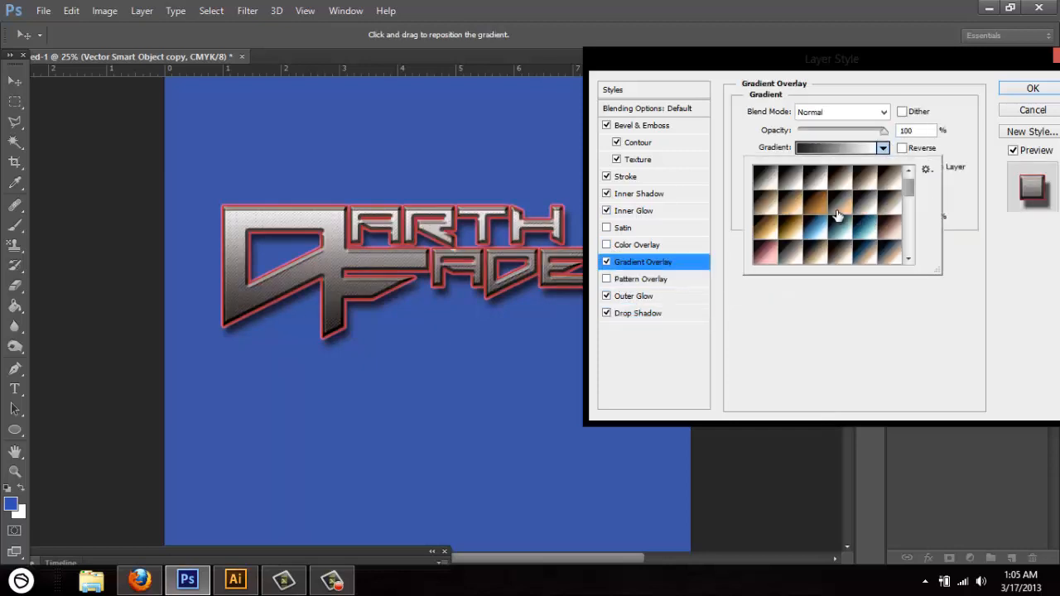
pyautogui.click(838, 215)
pyautogui.click(814, 225)
pyautogui.click(822, 236)
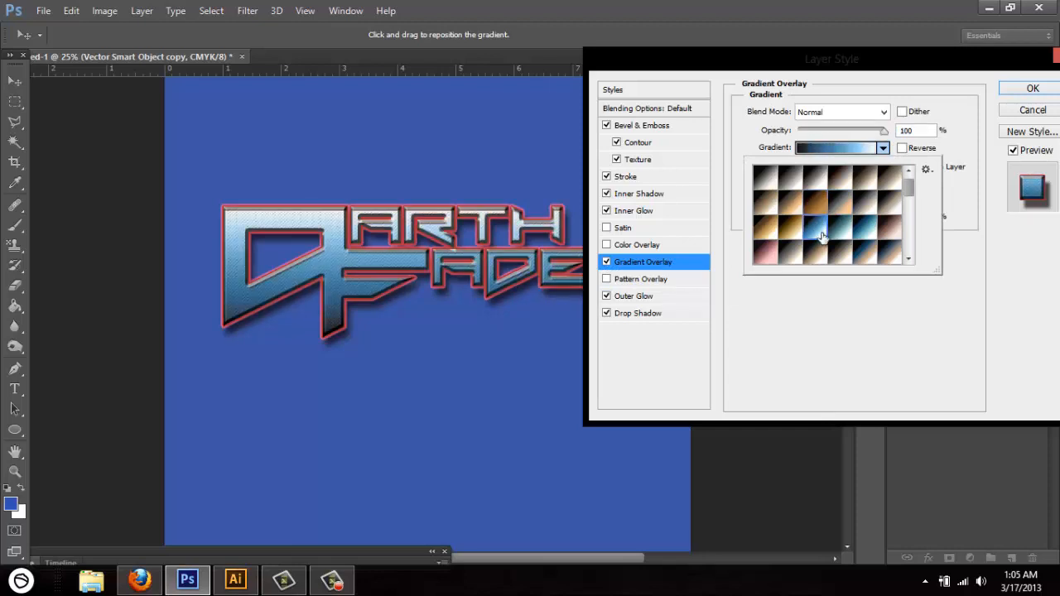
pyautogui.click(810, 187)
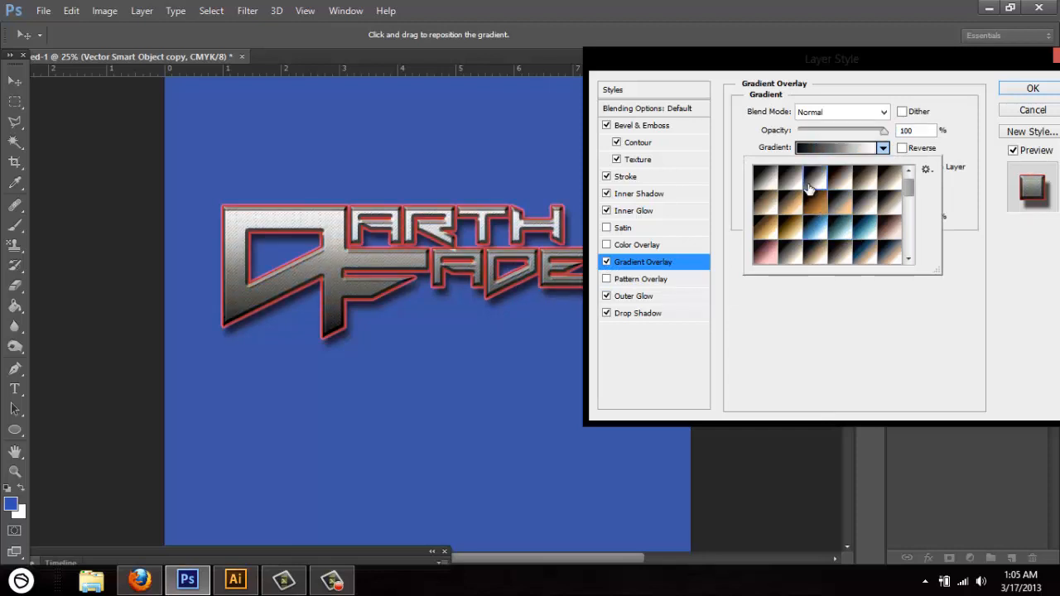
pyautogui.click(876, 178)
pyautogui.click(841, 207)
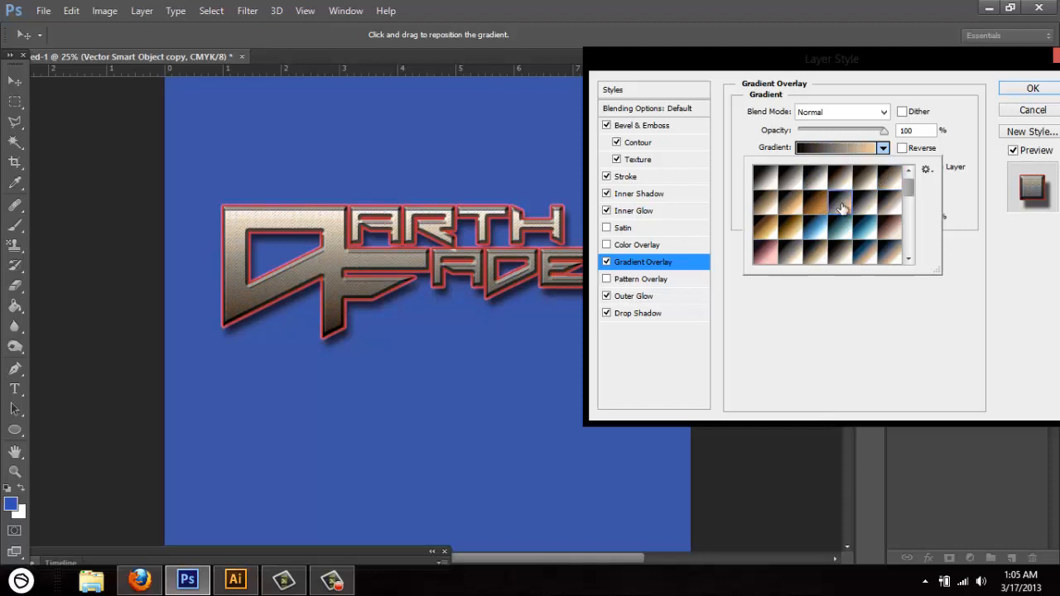
# - Try further Gradient Overlay presets, including pastel rainbow, transparent stripes and Gray Value Stripes, and turn the overlay off
pyautogui.scroll(-1, 841, 207)
pyautogui.click(780, 256)
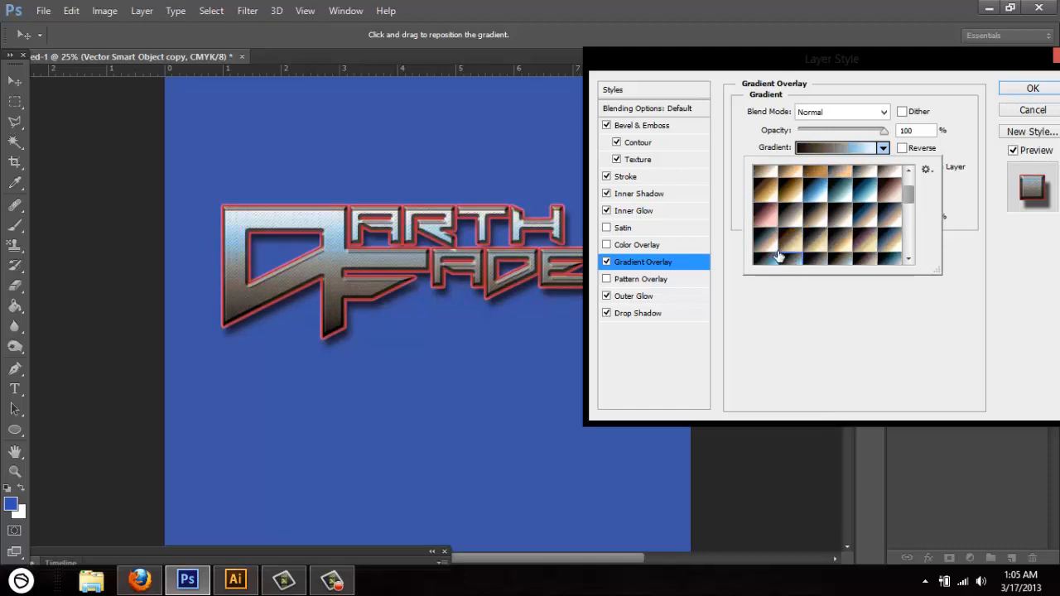
pyautogui.click(770, 250)
pyautogui.scroll(-1, 803, 253)
pyautogui.click(825, 235)
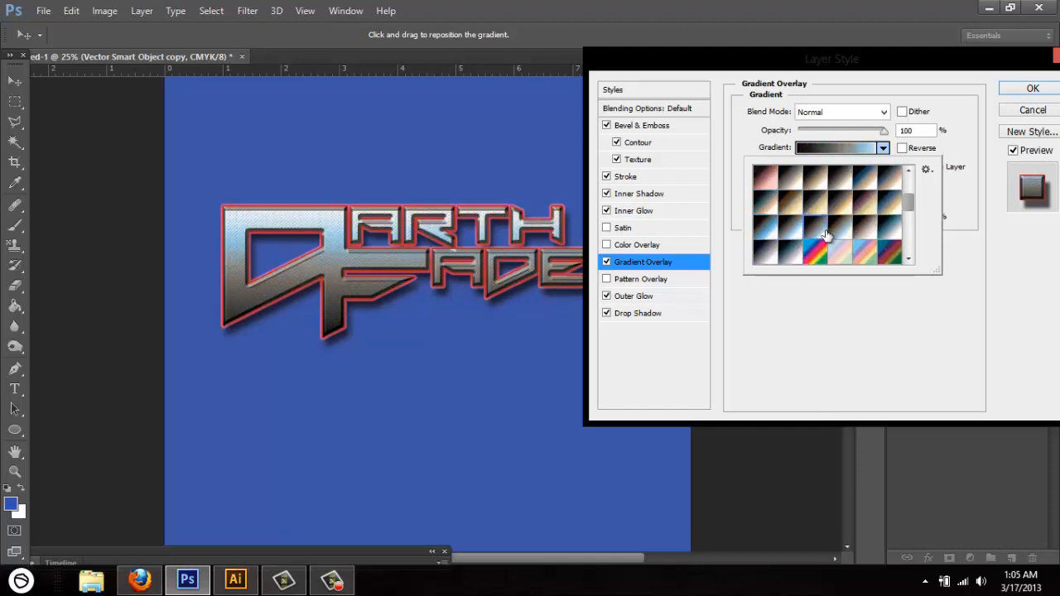
pyautogui.click(844, 233)
pyautogui.click(868, 235)
pyautogui.scroll(-1, 873, 237)
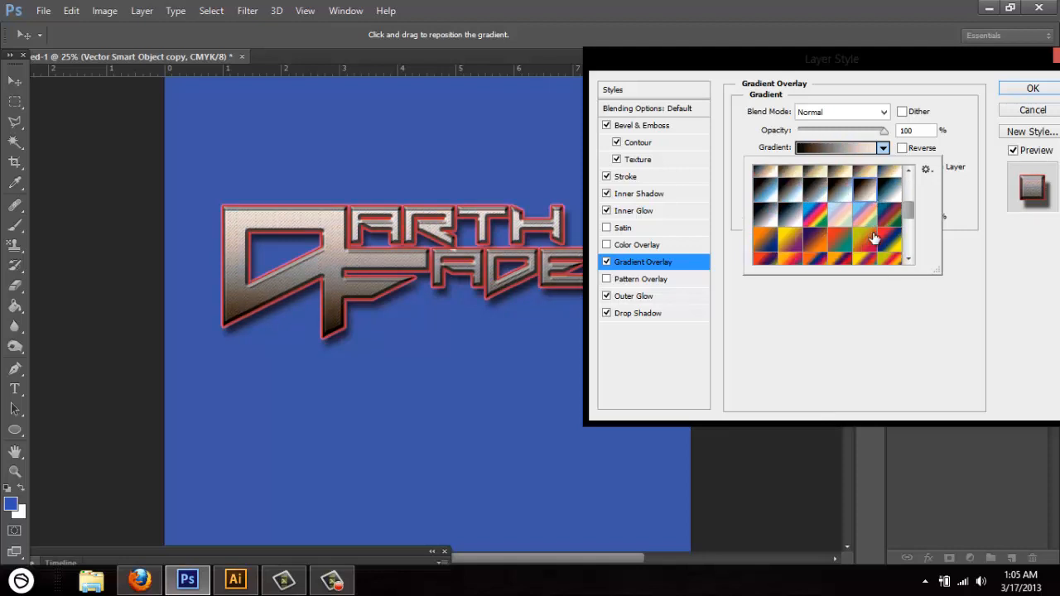
pyautogui.click(887, 217)
pyautogui.click(863, 216)
pyautogui.scroll(-1, 855, 222)
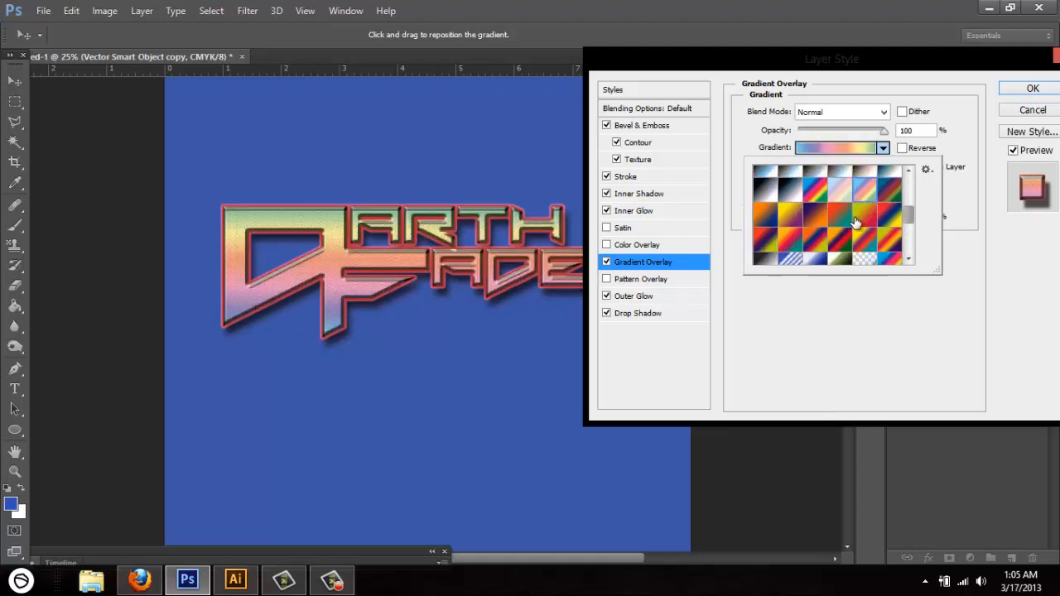
pyautogui.scroll(-1, 856, 222)
pyautogui.click(855, 222)
pyautogui.click(798, 237)
pyautogui.scroll(-1, 805, 236)
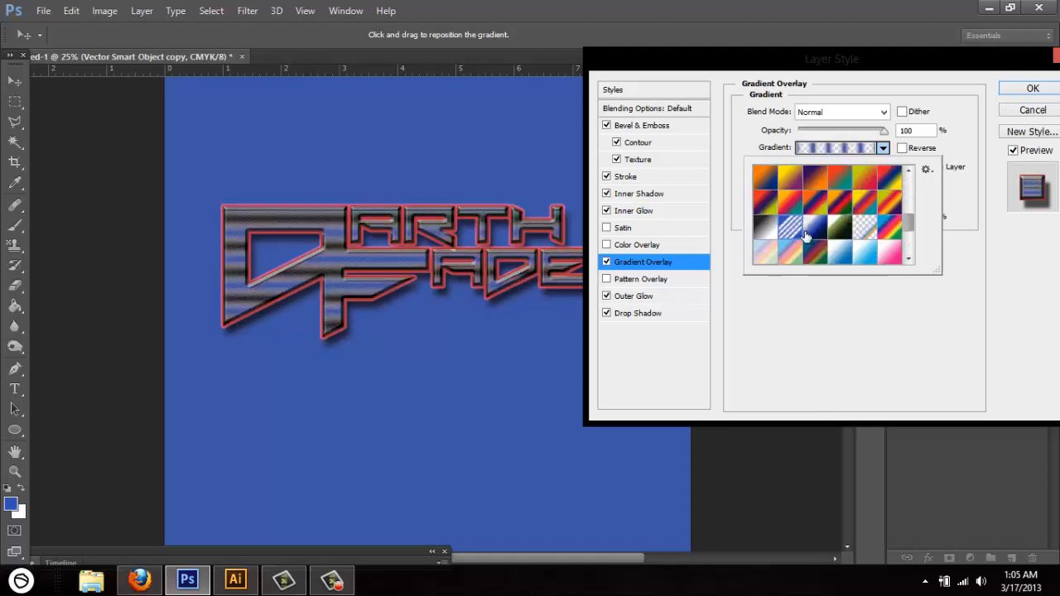
pyautogui.scroll(-2, 805, 236)
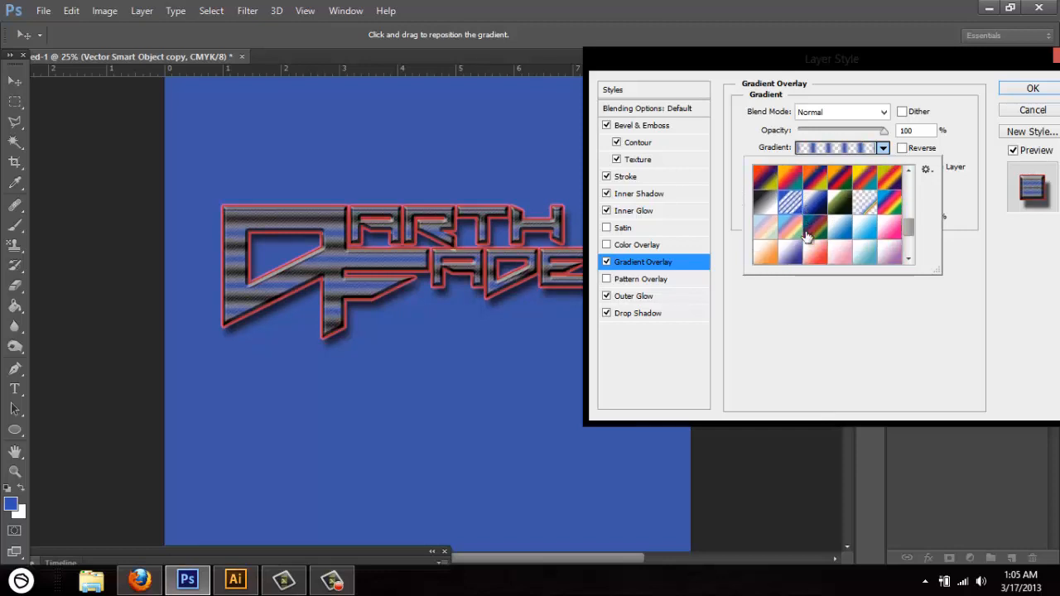
pyautogui.click(765, 192)
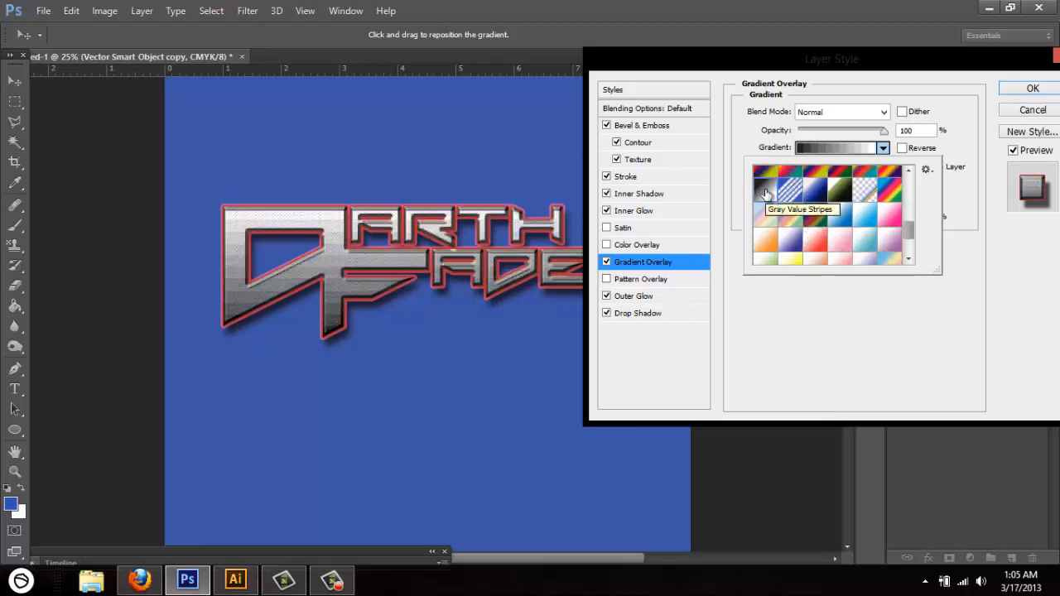
pyautogui.scroll(-3, 765, 189)
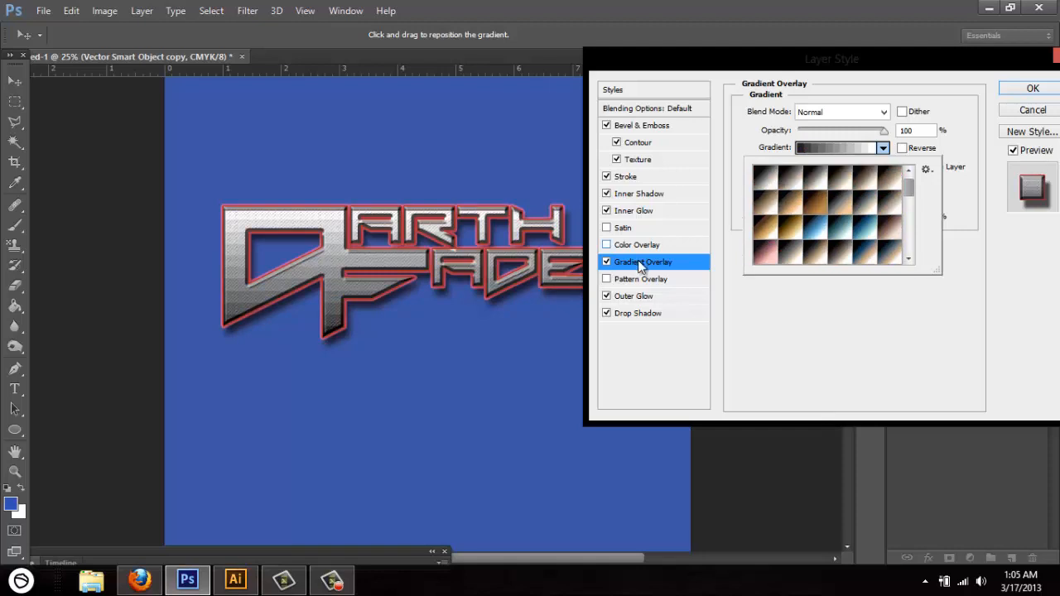
pyautogui.click(614, 264)
pyautogui.click(607, 262)
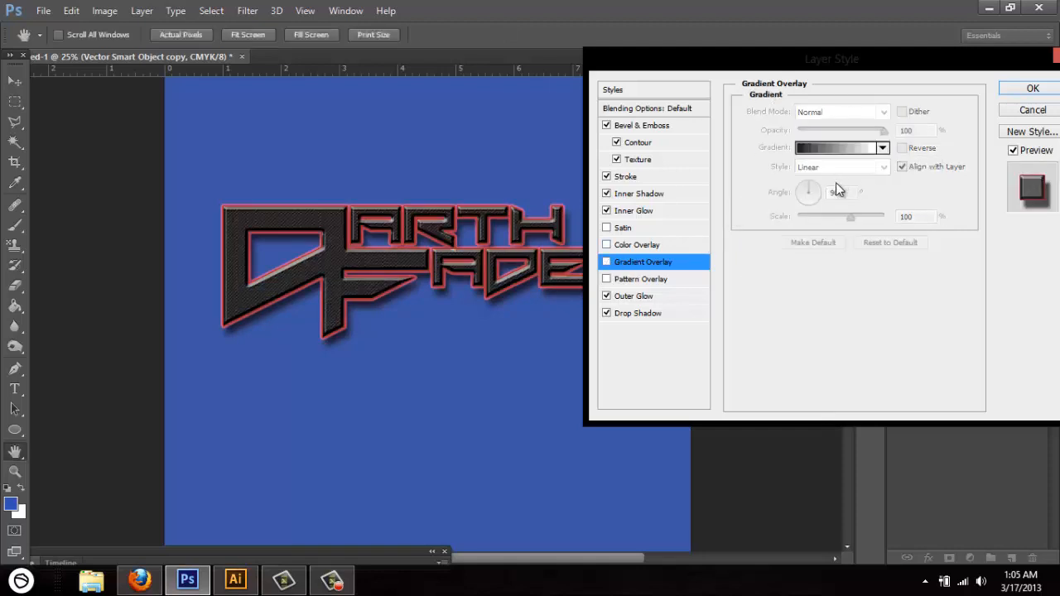
# - Apply the layer style to the logo copy and check the whole logo on the canvas
pyautogui.moveTo(934, 65); pyautogui.dragTo(769, 160)
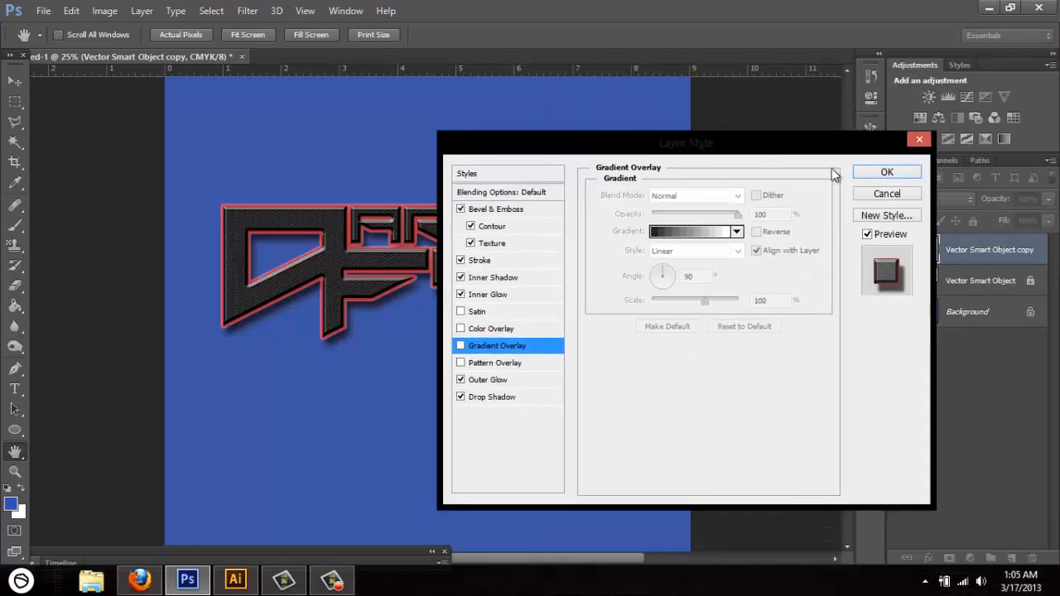
pyautogui.click(886, 172)
pyautogui.hotkey('ctrl', '-')
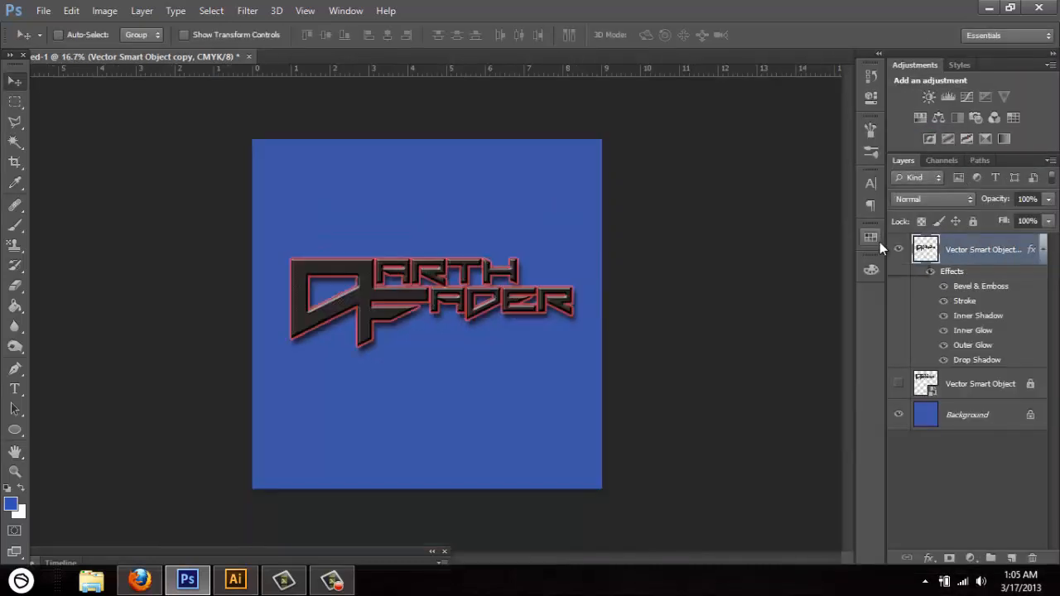
pyautogui.hotkey('ctrl', '+')
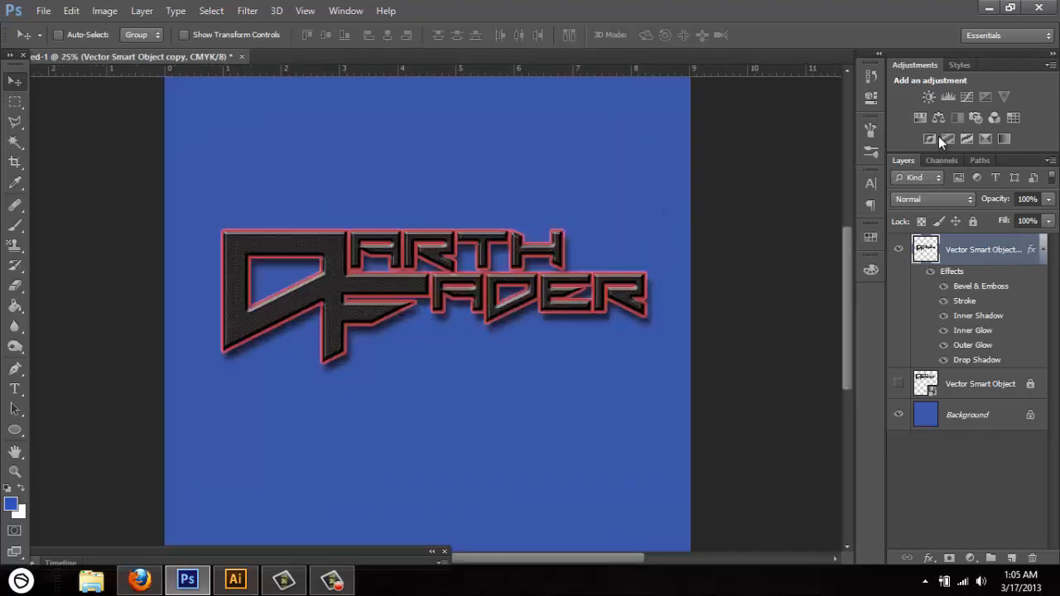
# - Switch to Illustrator and copy the large Z beneath the stacked logo
pyautogui.scroll(-1, 715, 264)
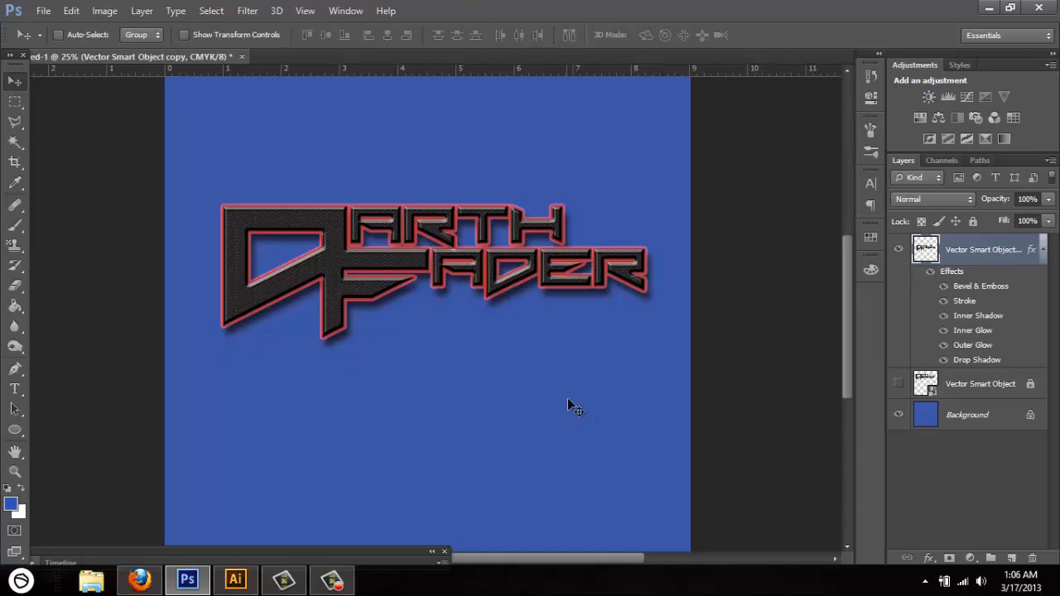
pyautogui.scroll(-1, 567, 406)
pyautogui.click(236, 579)
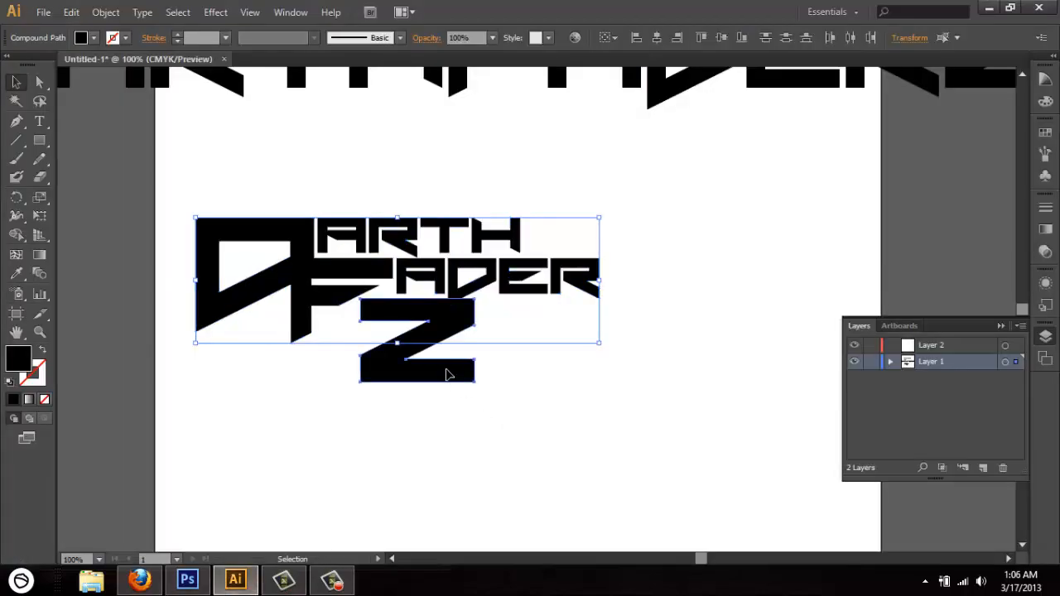
pyautogui.click(446, 374)
pyautogui.hotkey('ctrl', 'c')
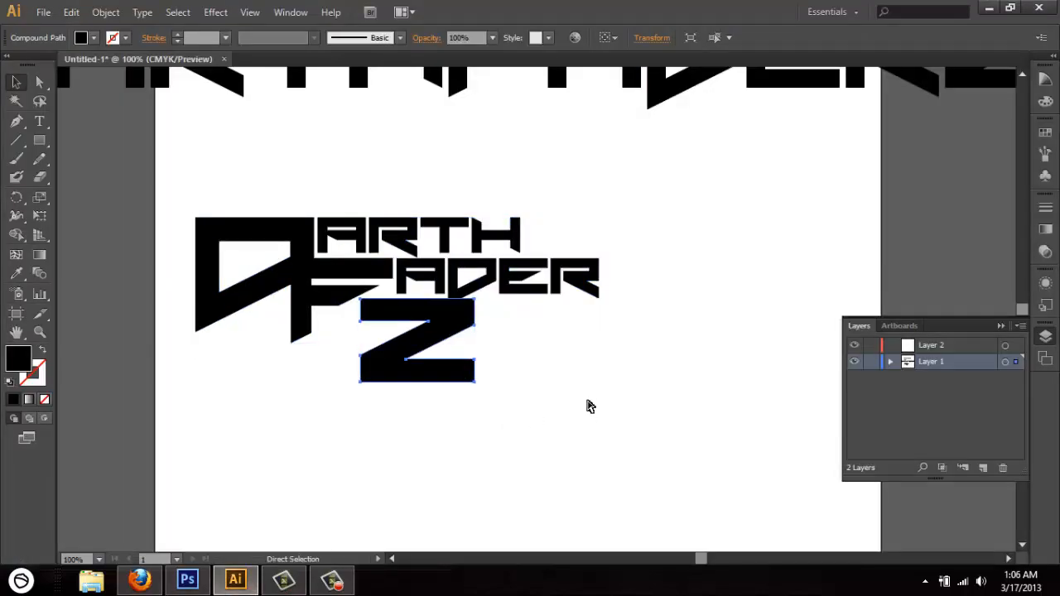
# - Paste the Z into the Photoshop document as a Smart Object, scaled to about 151.5% and placed below the logo
pyautogui.click(187, 580)
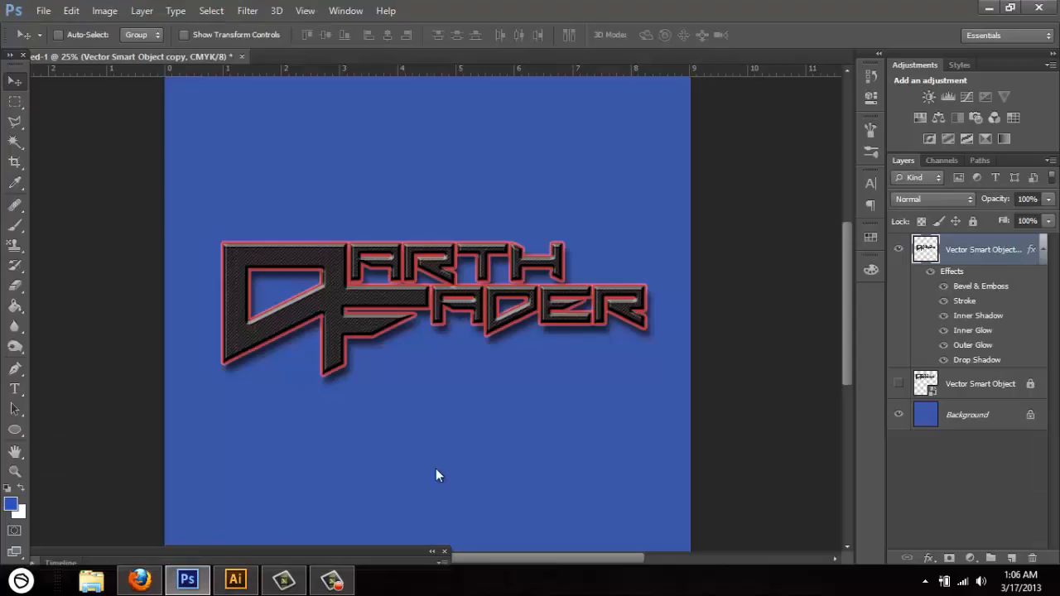
pyautogui.hotkey('ctrl', 'v')
pyautogui.click(577, 188)
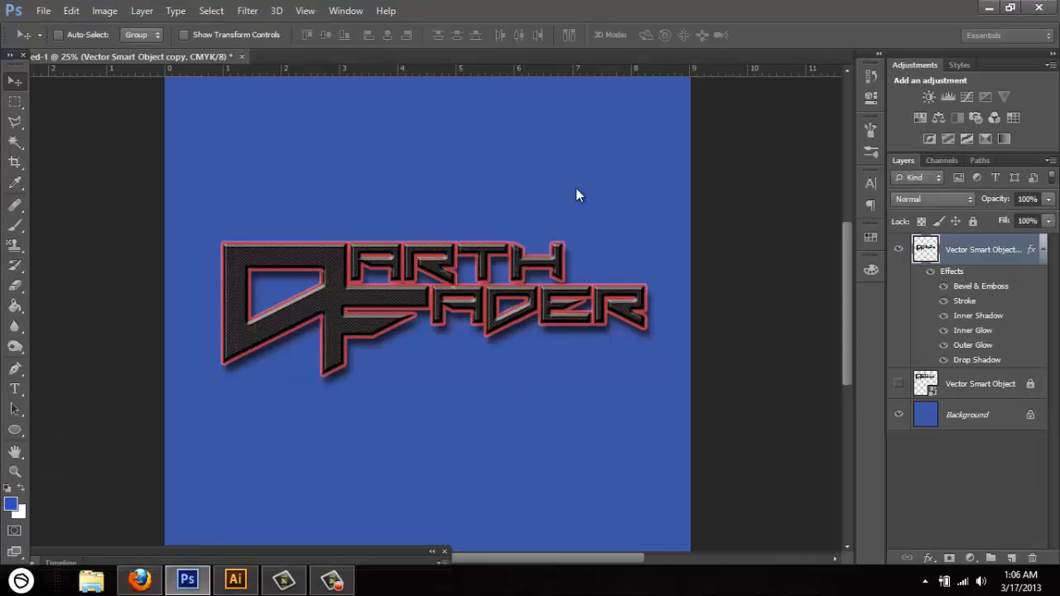
pyautogui.moveTo(486, 270); pyautogui.dragTo(554, 208)
pyautogui.moveTo(464, 273); pyautogui.dragTo(498, 391)
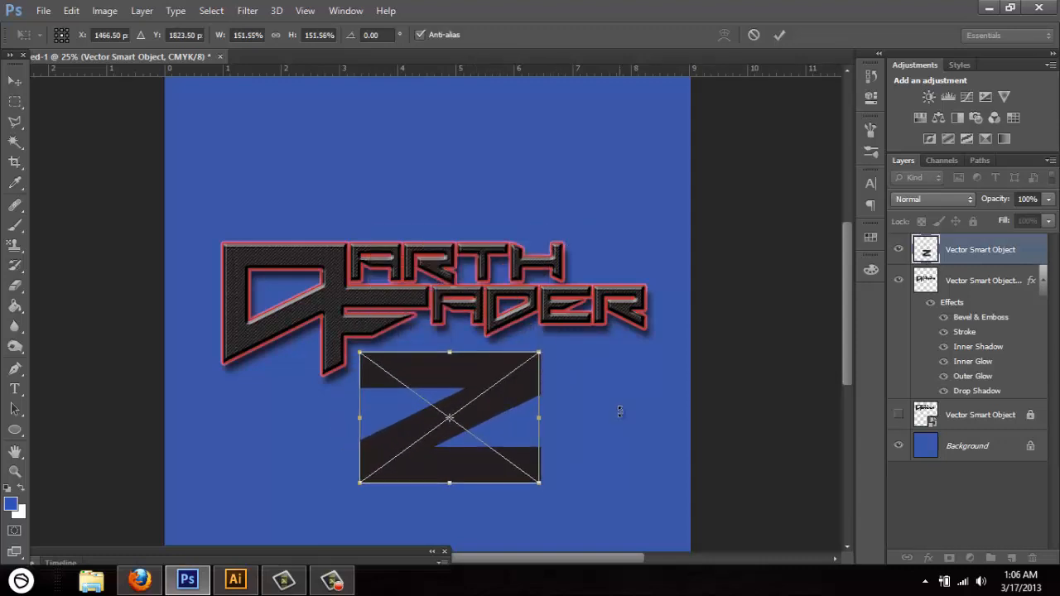
pyautogui.press('Return')
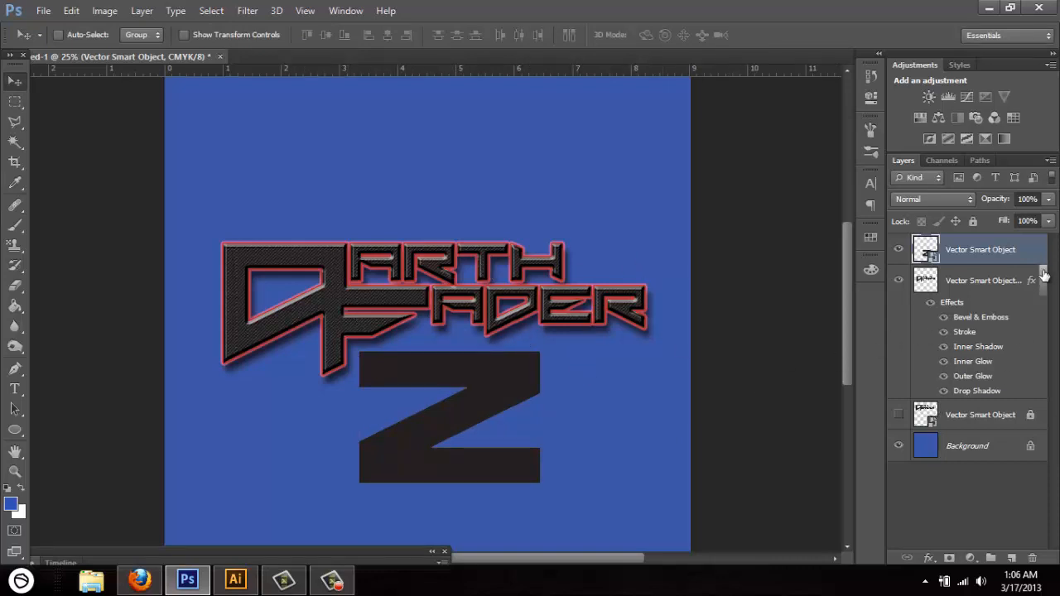
# - Copy the layer style from the logo copy and paste it onto the Z layer
pyautogui.click(996, 283)
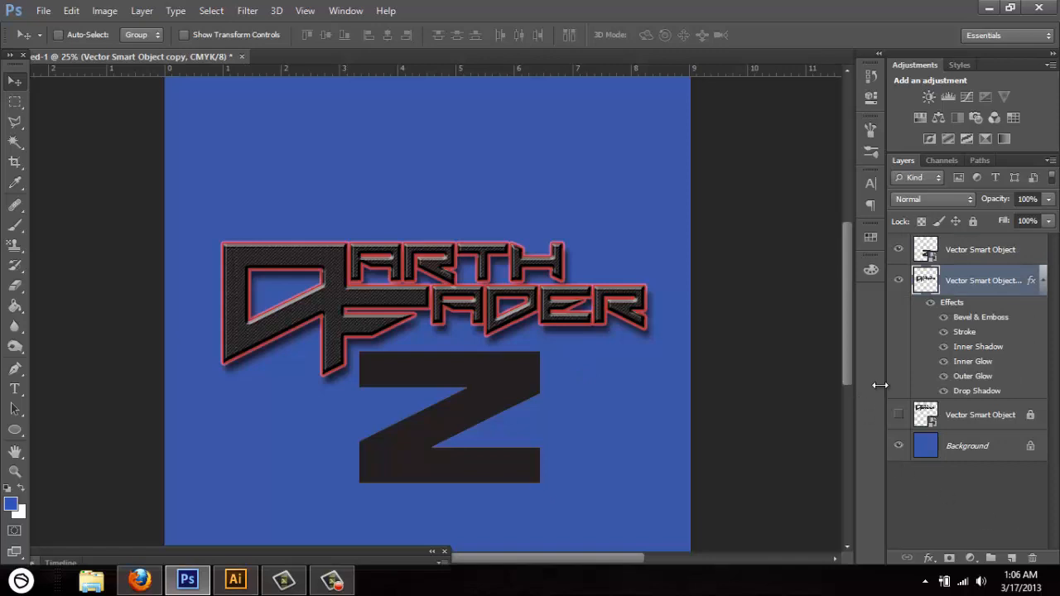
pyautogui.rightClick(968, 287)
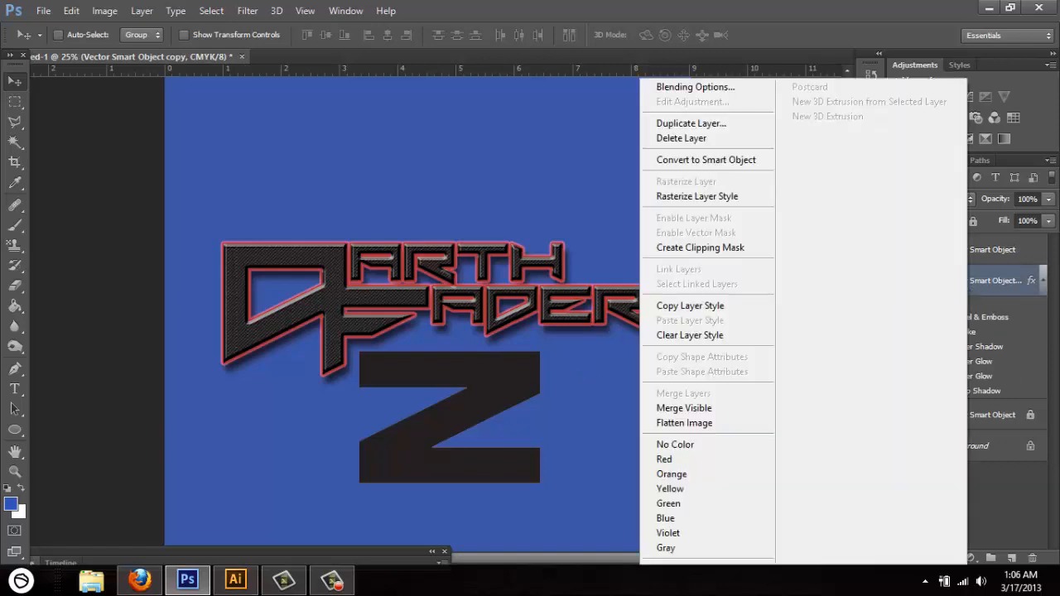
pyautogui.click(729, 305)
pyautogui.click(963, 249)
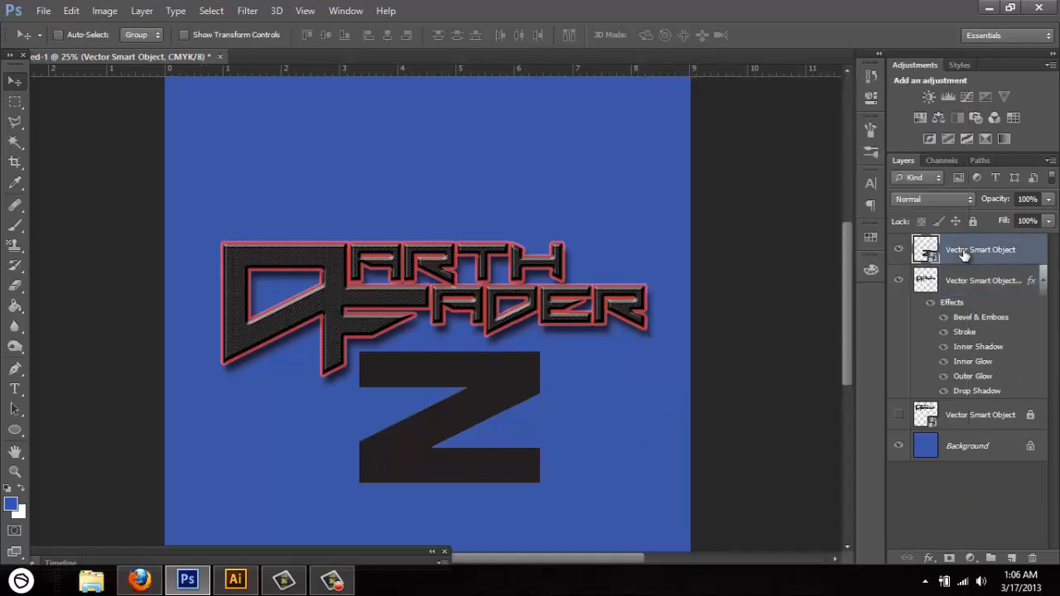
pyautogui.rightClick(963, 250)
pyautogui.click(720, 357)
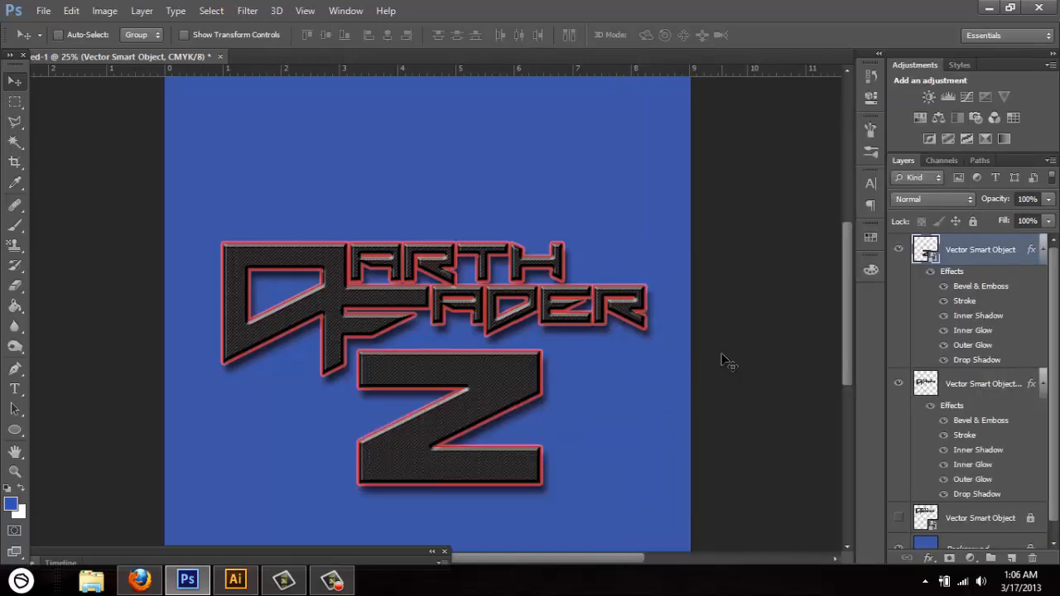
# - View the styled logo with the Z, and check the available Save As file formats without saving
pyautogui.scroll(-2, 721, 353)
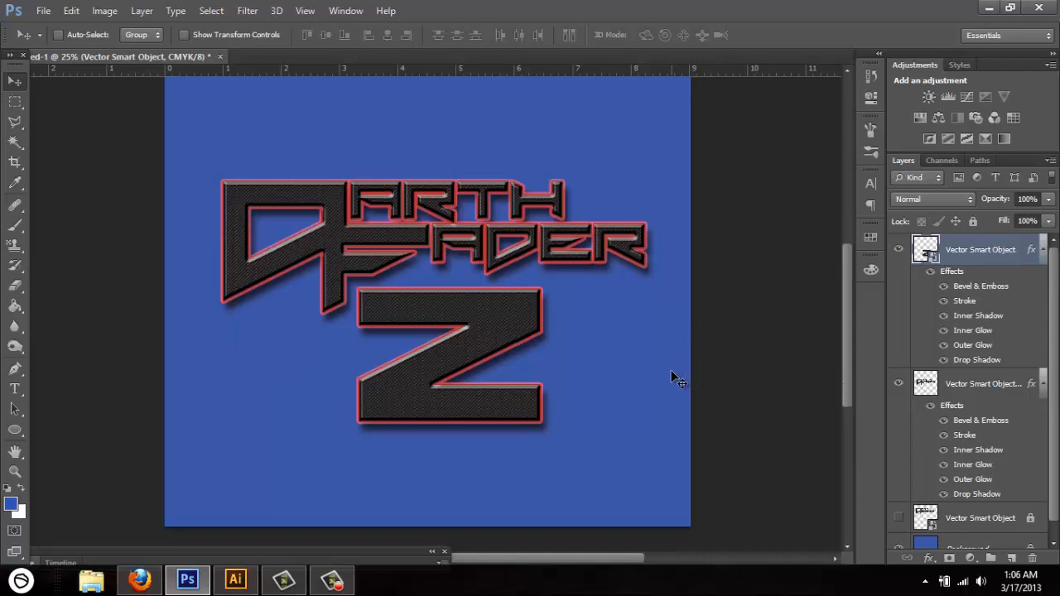
pyautogui.scroll(3, 675, 378)
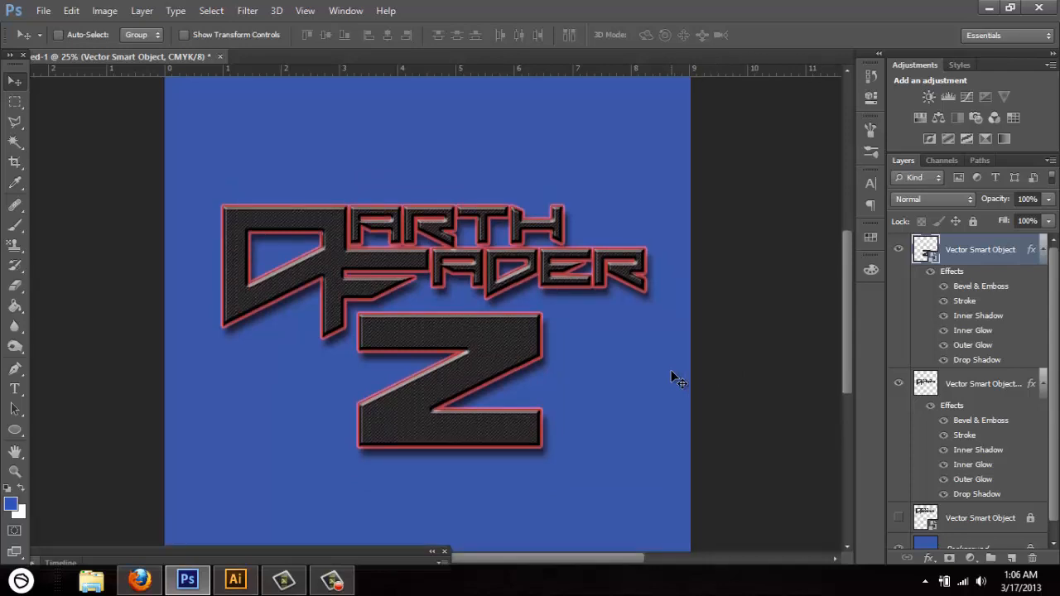
pyautogui.scroll(-1, 675, 378)
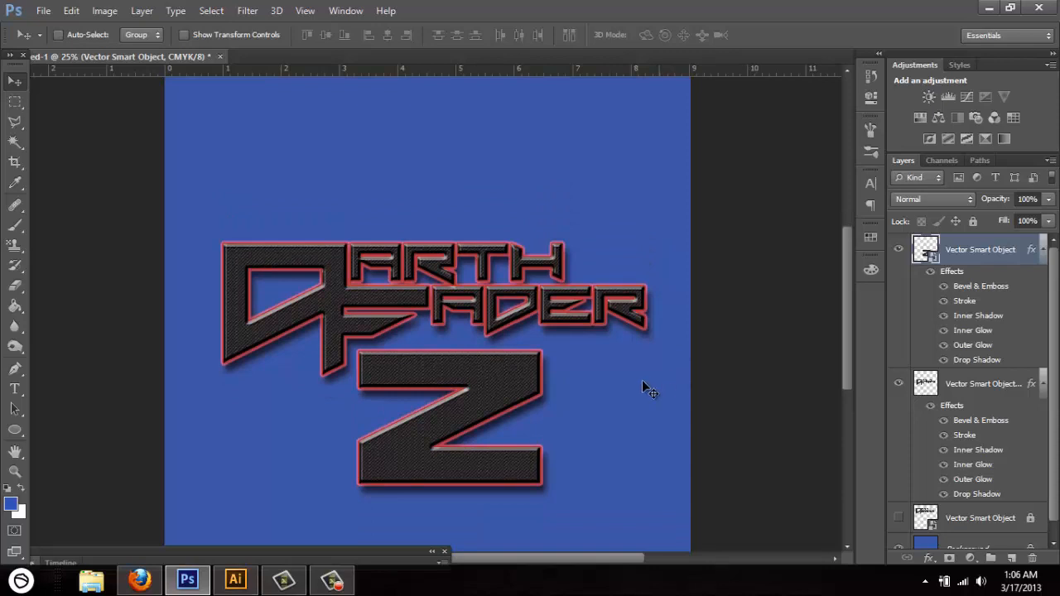
pyautogui.scroll(-1, 642, 380)
pyautogui.click(43, 10)
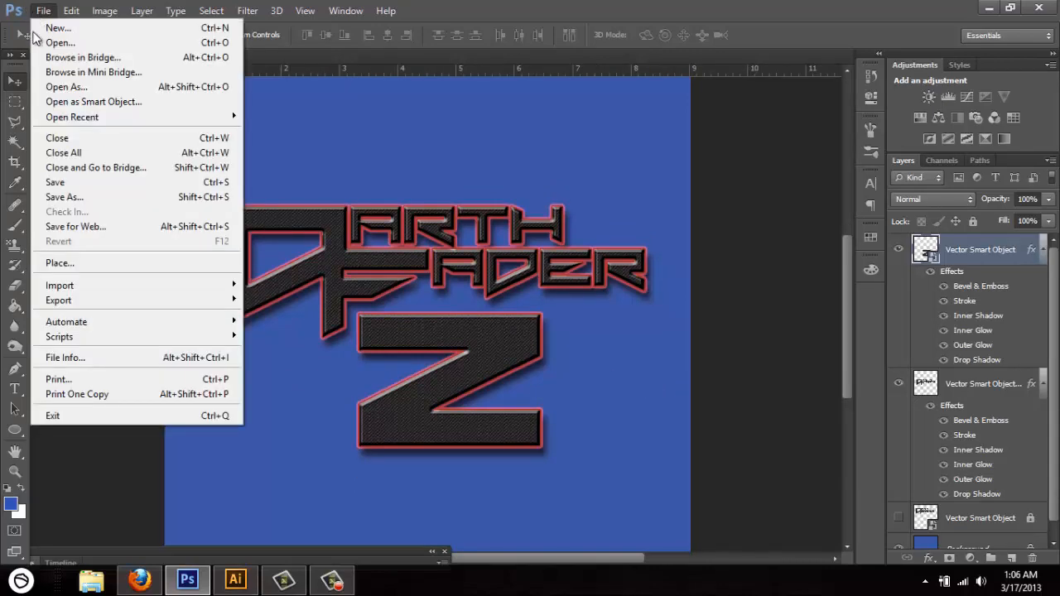
pyautogui.click(93, 190)
pyautogui.click(627, 328)
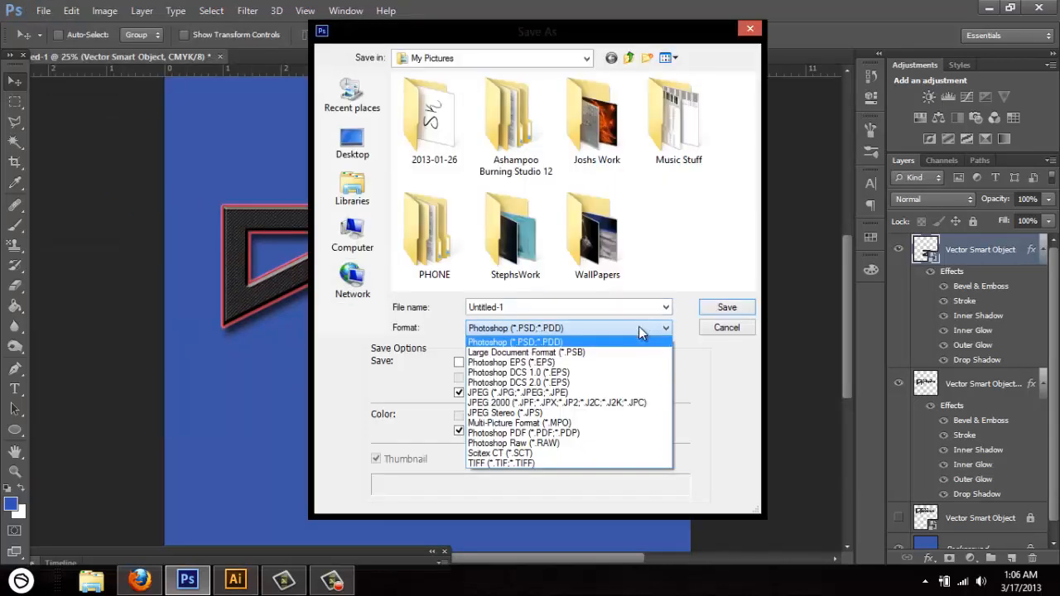
pyautogui.click(735, 330)
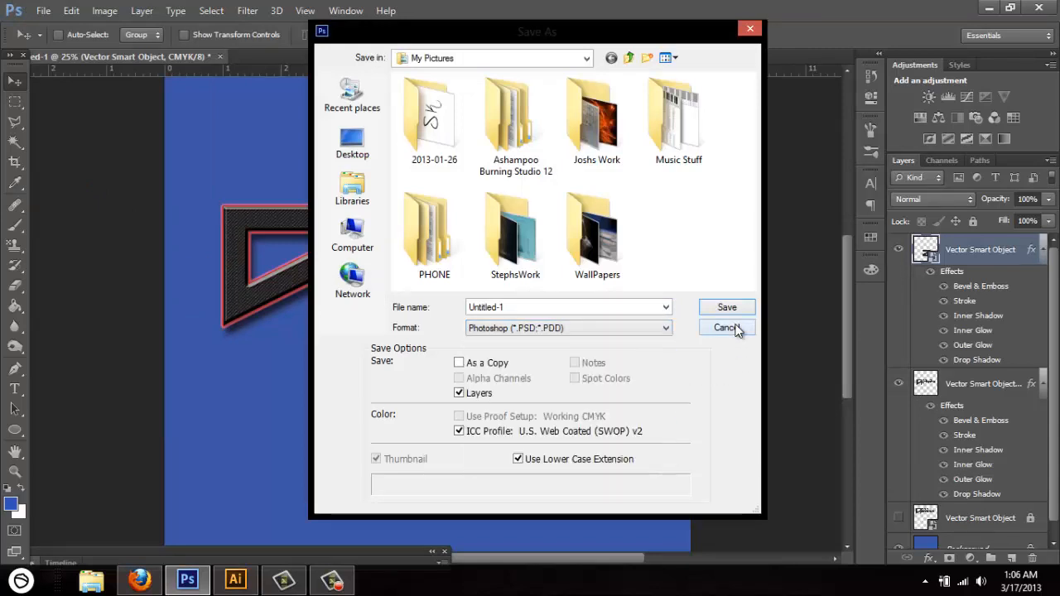
pyautogui.click(725, 329)
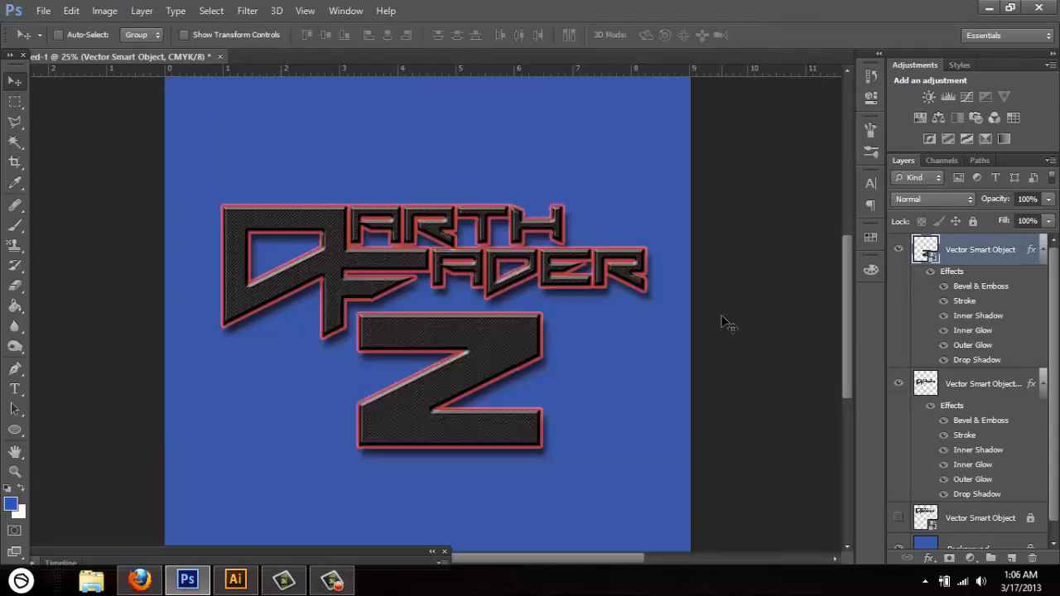
# - Switch to Firefox and open the Destroy category of Fancy fonts on dafont.com
pyautogui.click(235, 579)
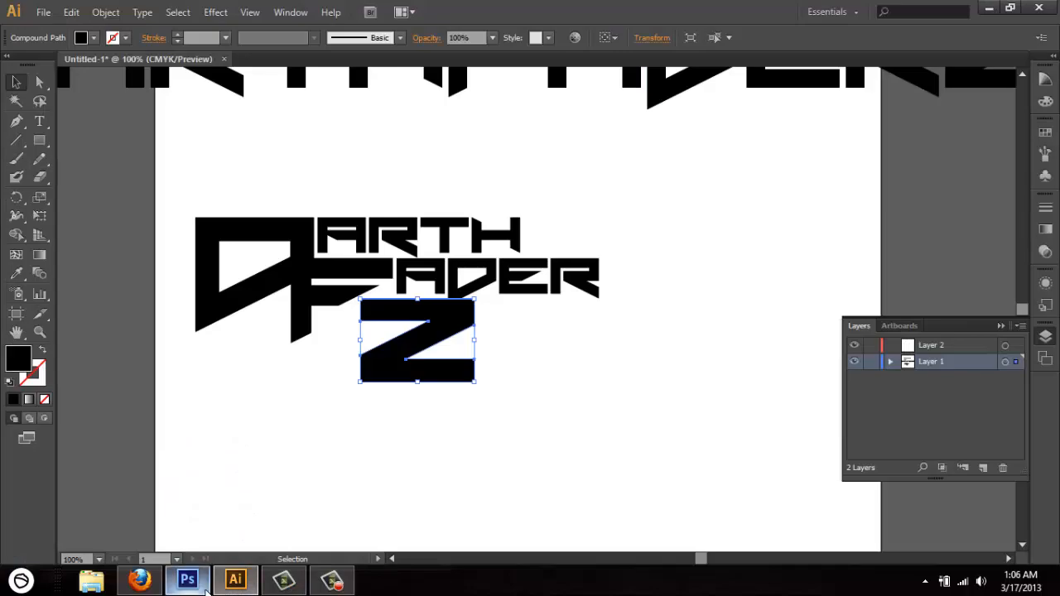
pyautogui.click(206, 588)
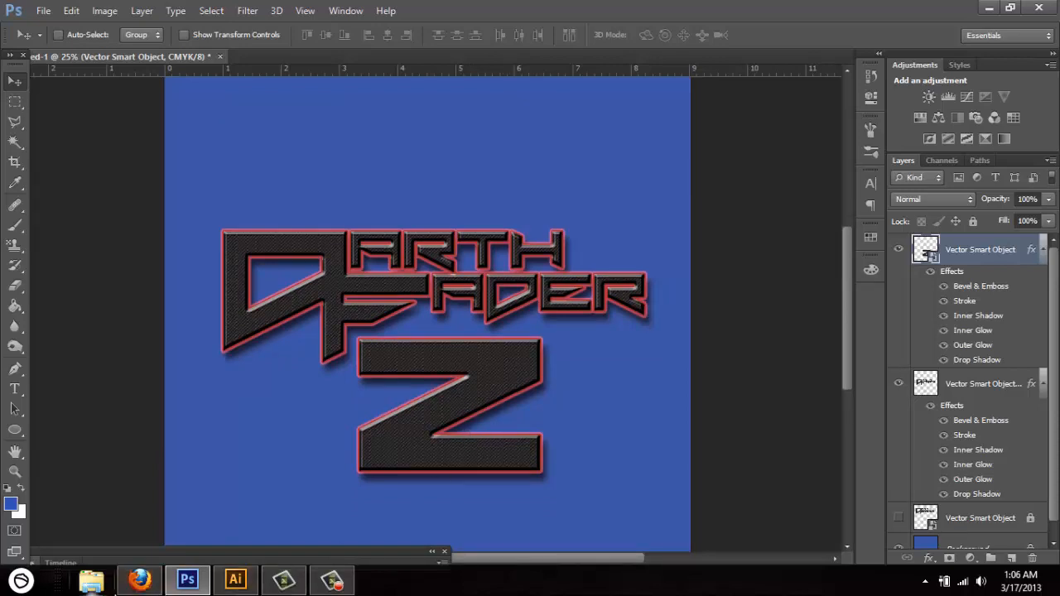
pyautogui.click(148, 583)
pyautogui.click(148, 583)
pyautogui.click(139, 580)
pyautogui.scroll(-5, 268, 383)
pyautogui.scroll(3, 269, 381)
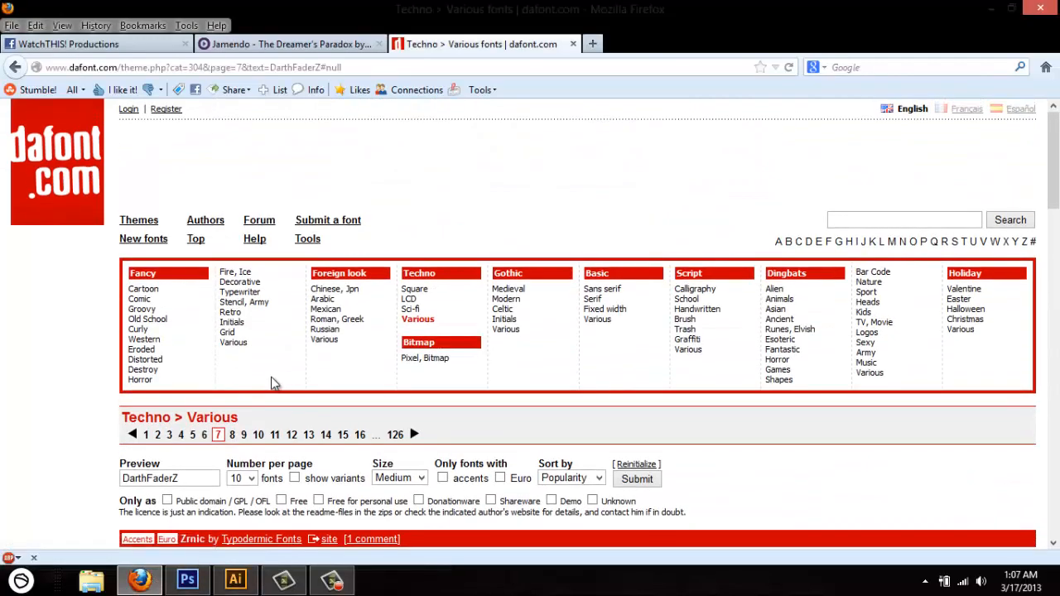
pyautogui.click(142, 369)
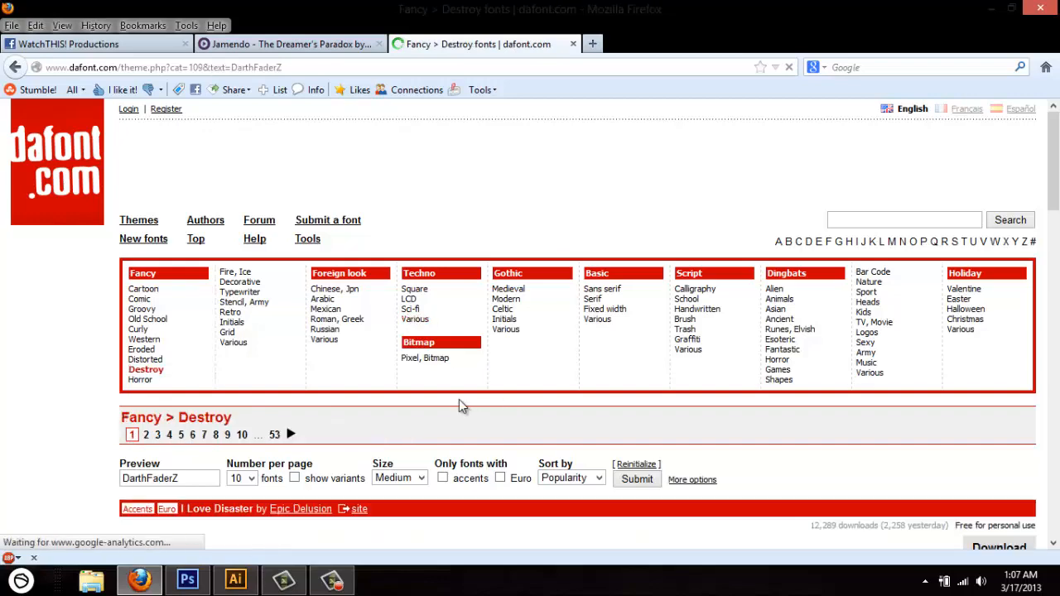
# - Browse the first page of Destroy fonts and compare their DarthFaderZ previews
pyautogui.scroll(-5, 456, 406)
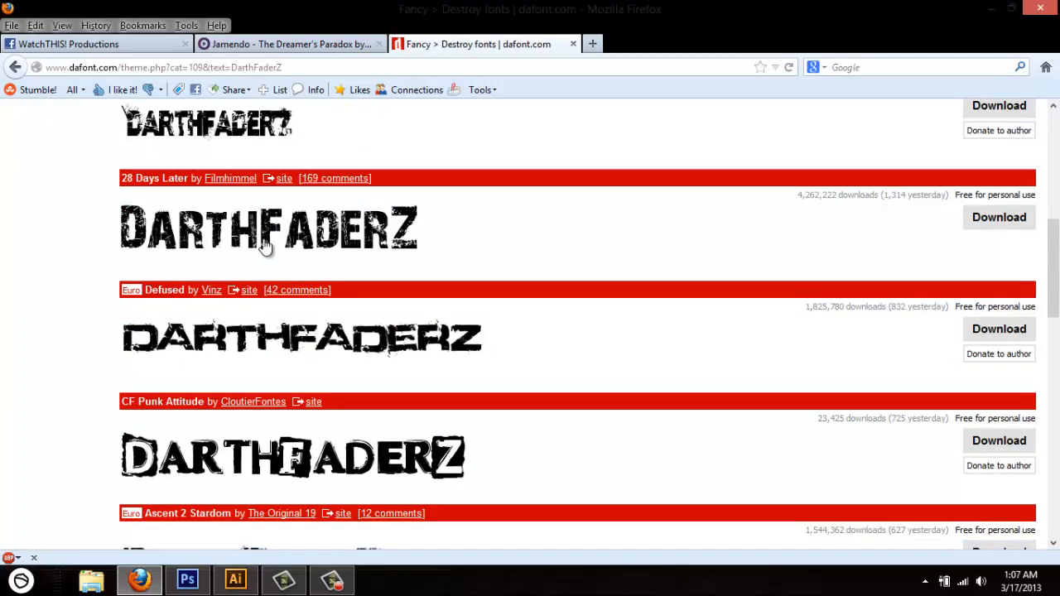
pyautogui.scroll(1, 404, 267)
pyautogui.scroll(3, 404, 268)
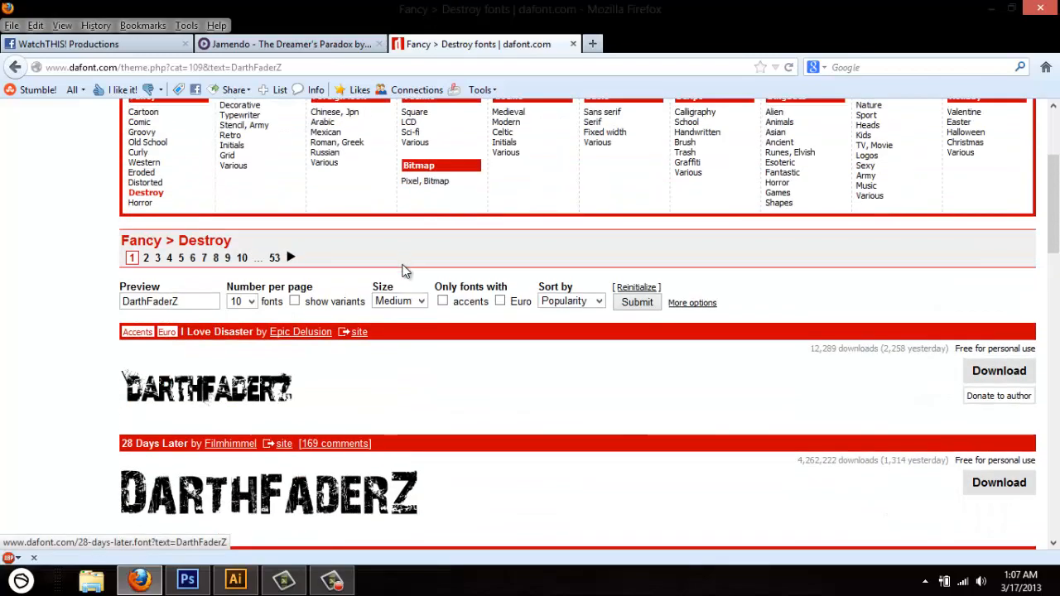
pyautogui.scroll(-5, 405, 269)
pyautogui.scroll(-4, 411, 270)
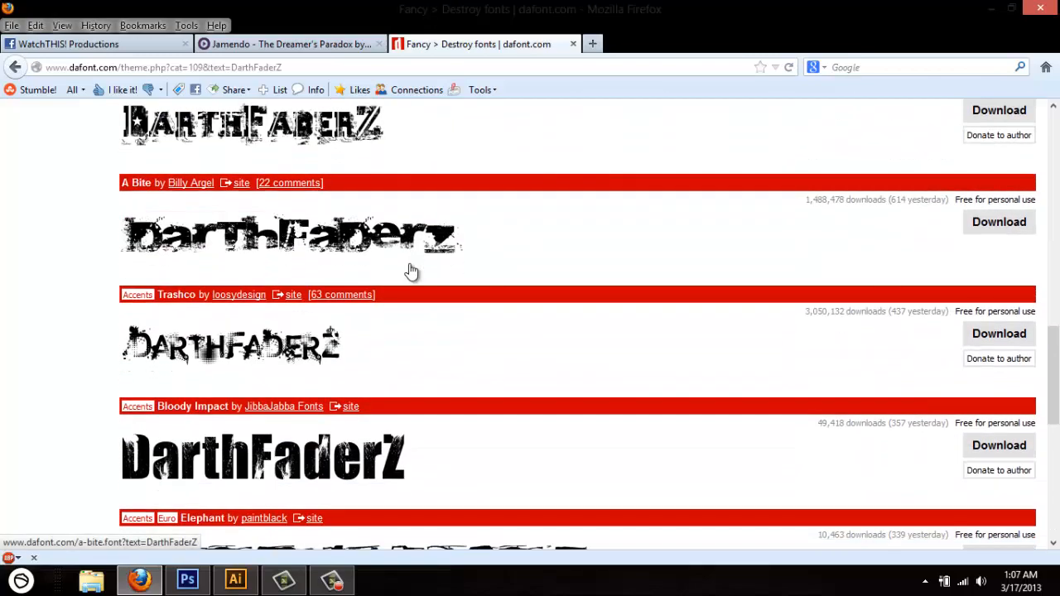
pyautogui.scroll(-4, 414, 269)
pyautogui.scroll(-4, 414, 271)
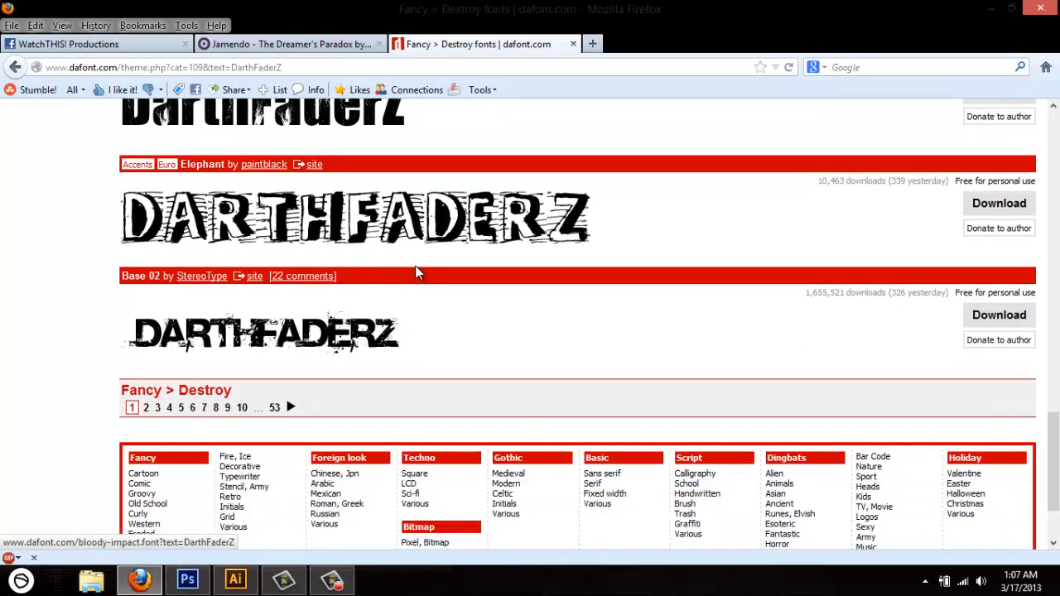
pyautogui.scroll(20, 418, 273)
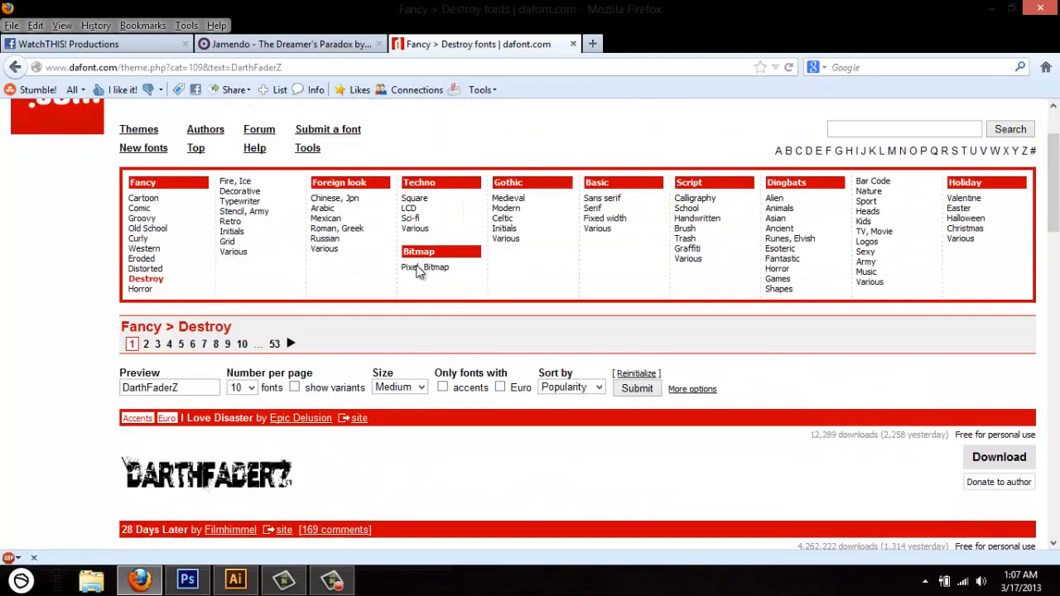
pyautogui.scroll(-15, 420, 273)
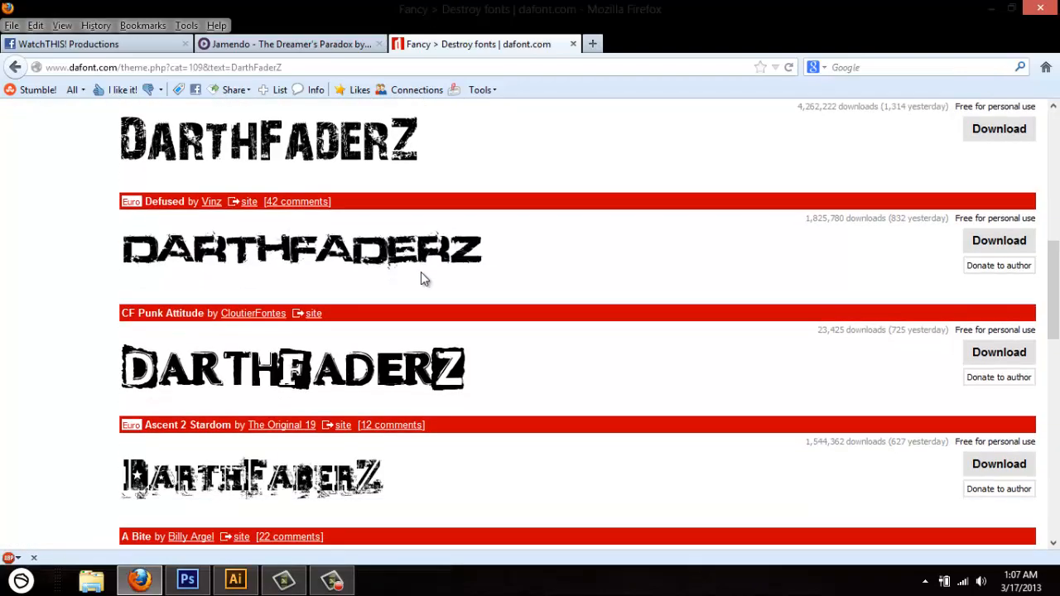
pyautogui.scroll(15, 421, 271)
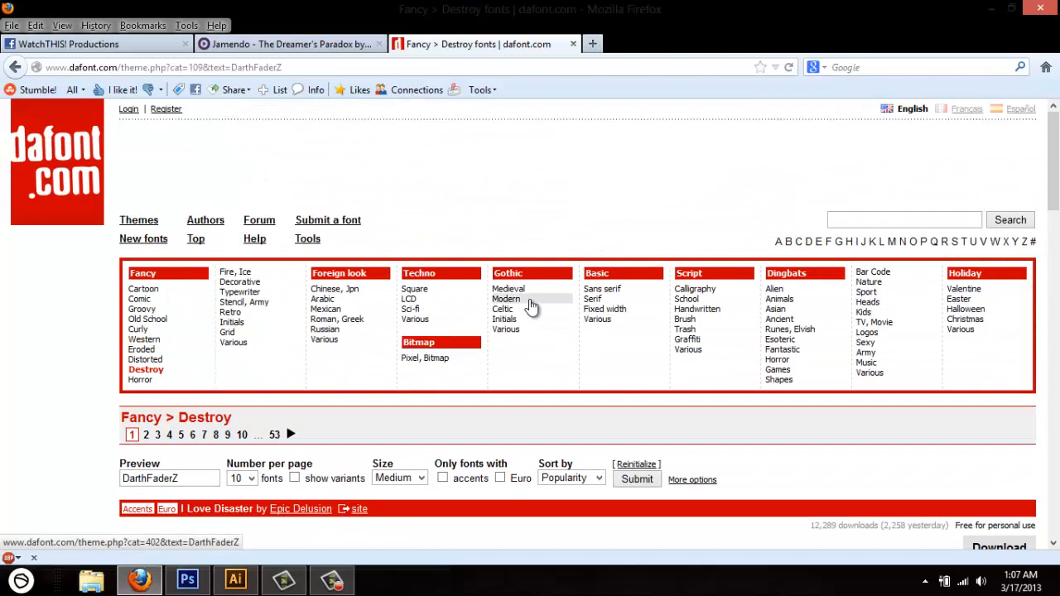
pyautogui.scroll(-5, 531, 307)
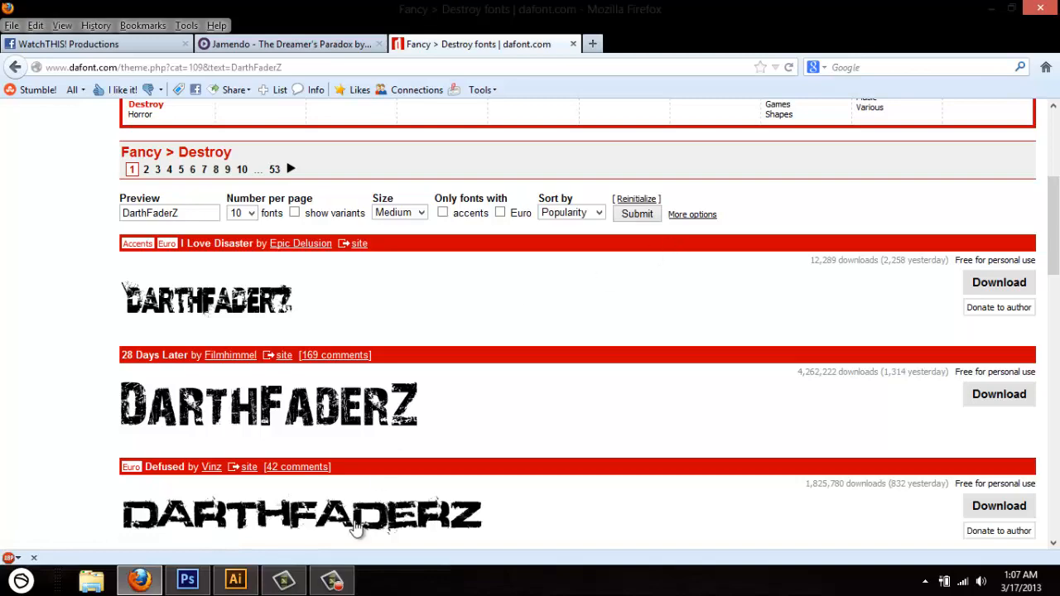
# - Switch to Photoshop and look over the complete styled Darth Fader Z logo
pyautogui.click(207, 583)
pyautogui.scroll(-3, 596, 331)
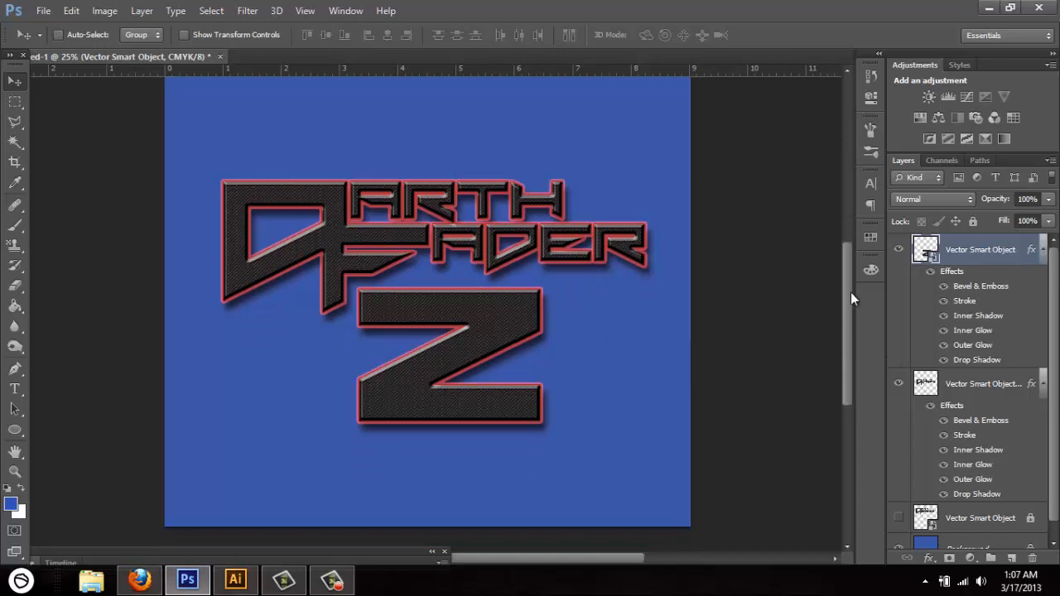
pyautogui.moveTo(850, 291); pyautogui.dragTo(842, 322)
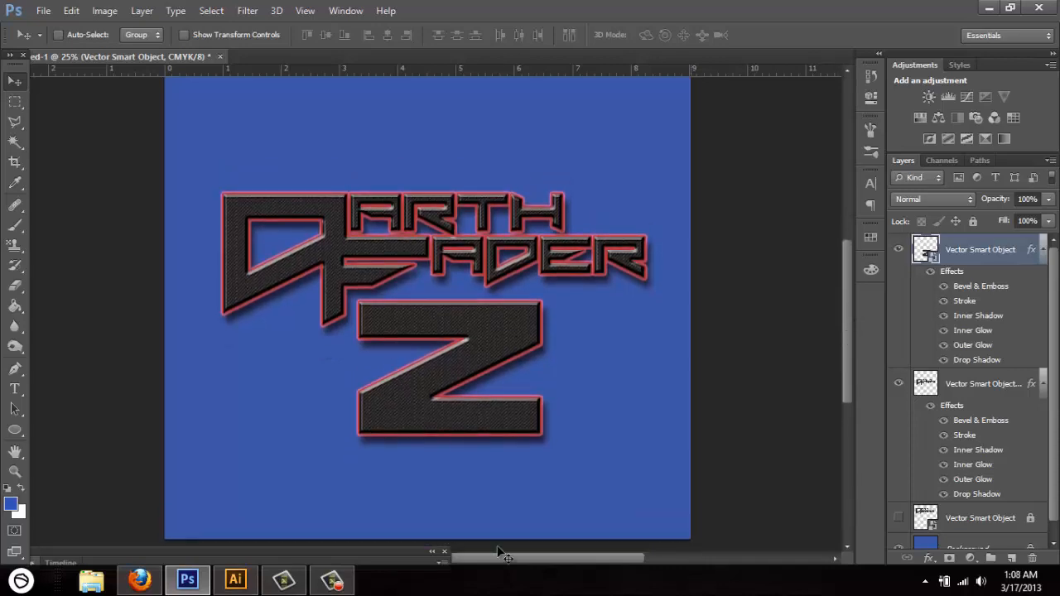
# - Switch to Illustrator, review the DarthFaderZ wordmark and stacked logo, and deselect the Z
pyautogui.click(235, 580)
pyautogui.scroll(10, 596, 433)
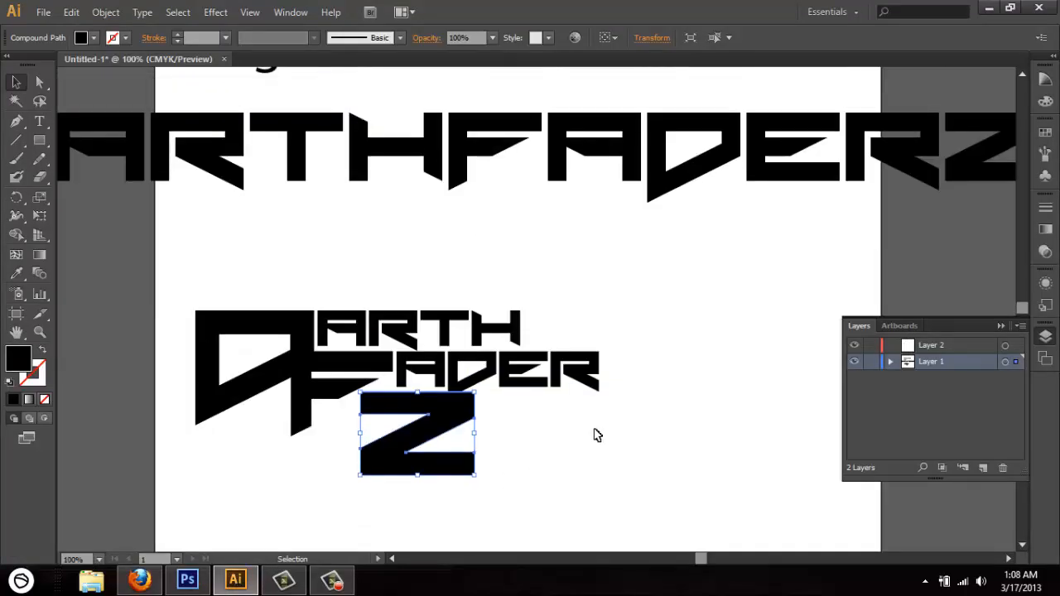
pyautogui.scroll(-7, 600, 435)
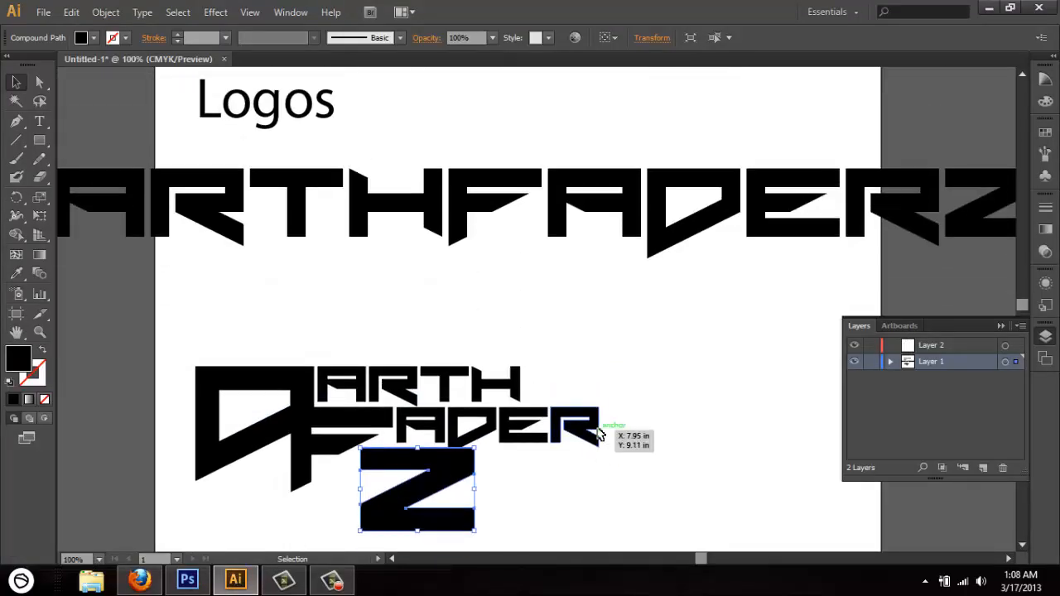
pyautogui.click(556, 404)
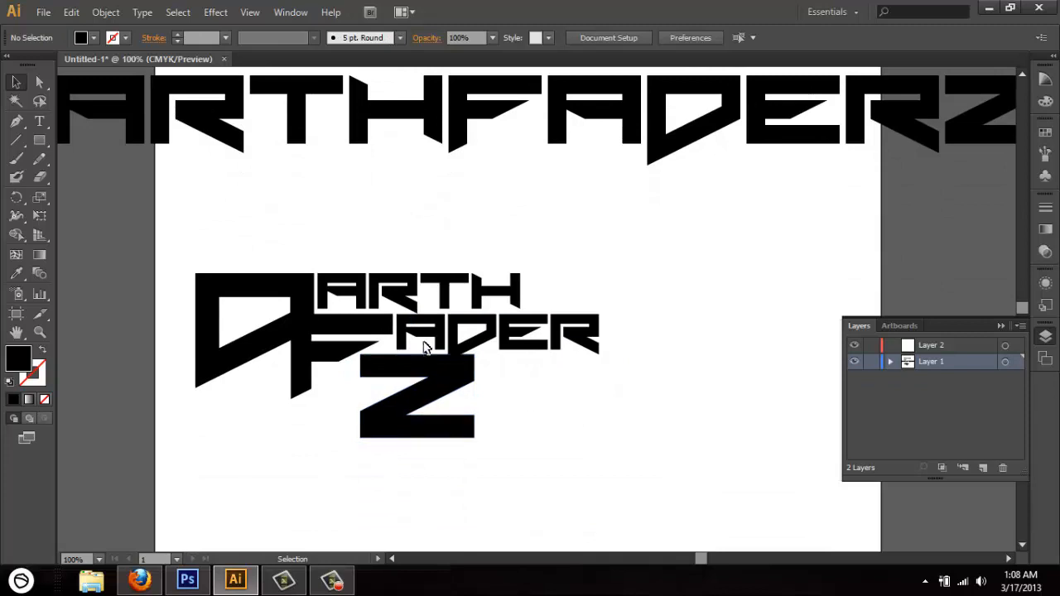
# - Square off the slanted corner beneath the crossbar of the A in FADER by moving its anchor point left
pyautogui.press('a')
pyautogui.hotkey('ctrl', '=')
pyautogui.hotkey('ctrl', '=')
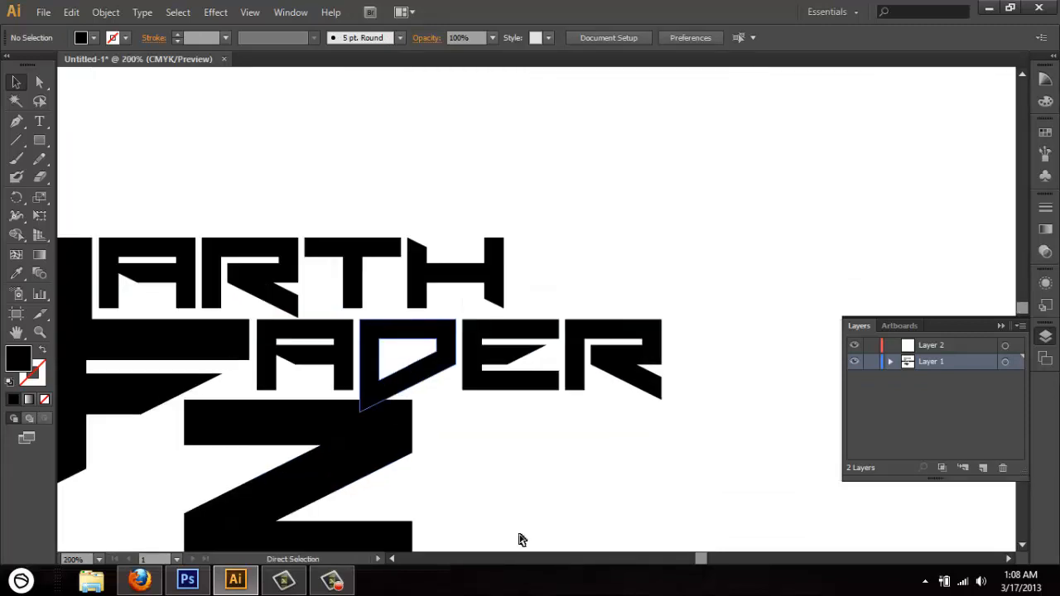
pyautogui.hotkey('ctrl', '=')
pyautogui.hscroll(-6, 703, 563)
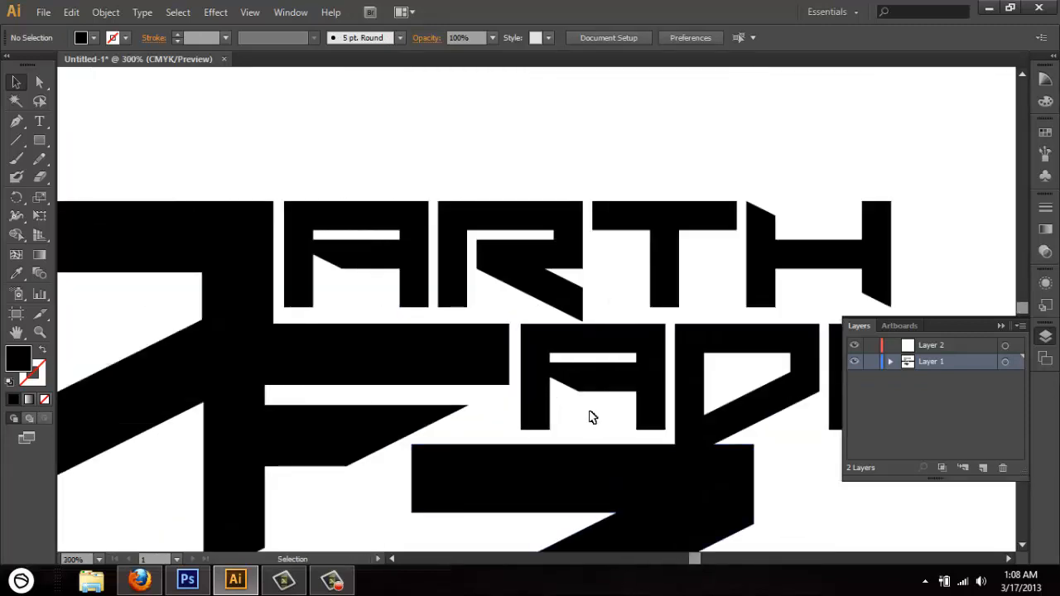
pyautogui.click(580, 387)
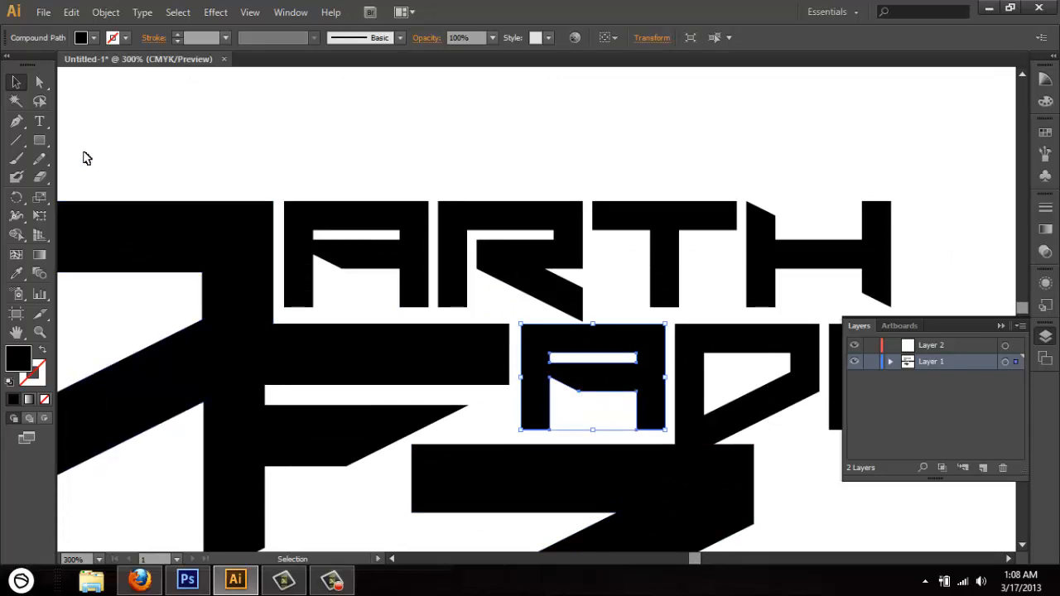
pyautogui.click(39, 82)
pyautogui.click(537, 130)
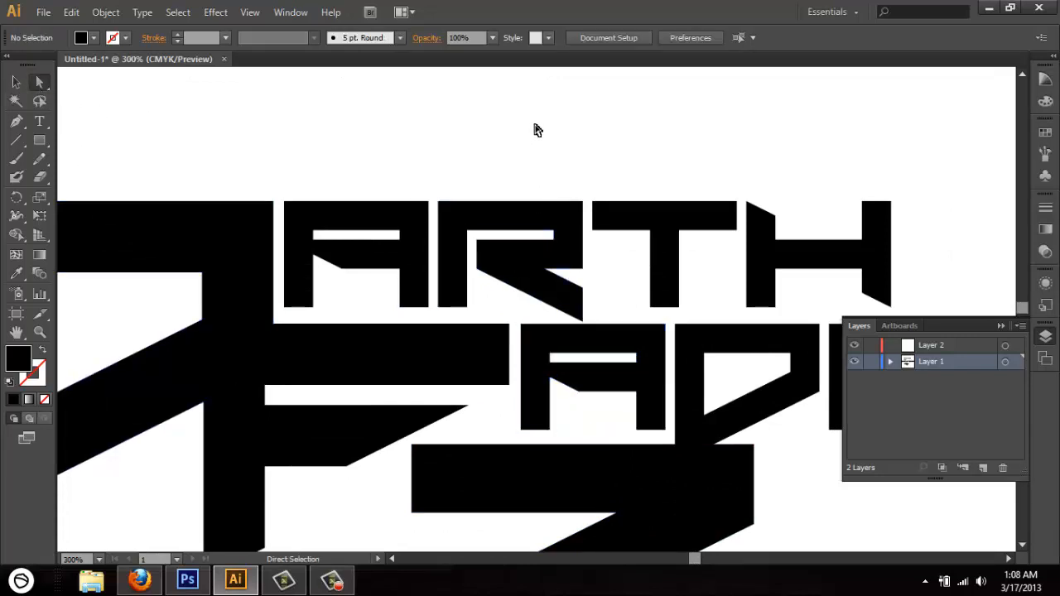
pyautogui.click(578, 392)
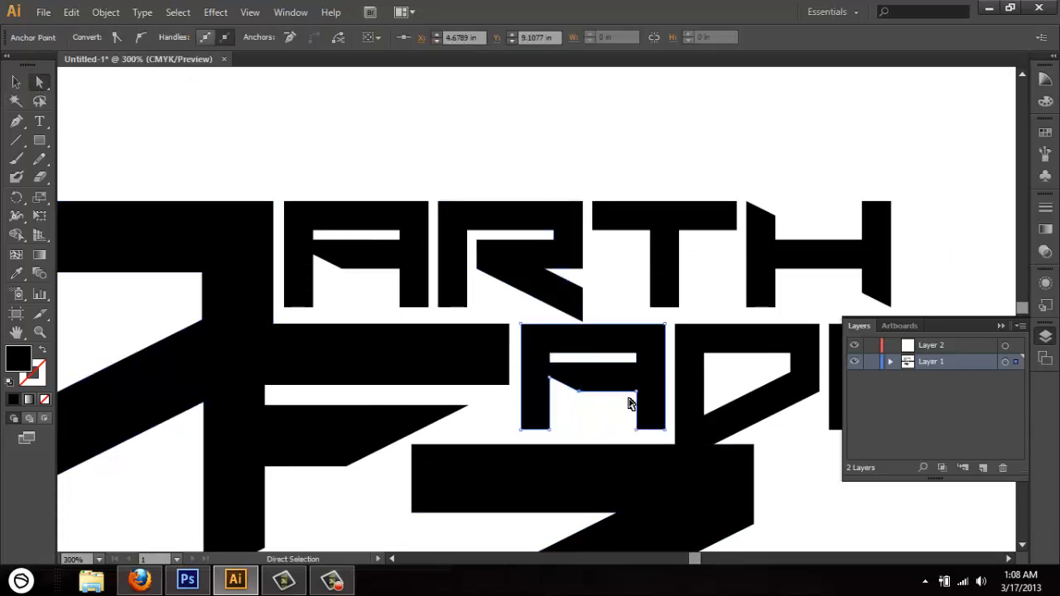
pyautogui.press('Left')
pyautogui.press('Left')
pyautogui.press('Left')
pyautogui.click(564, 153)
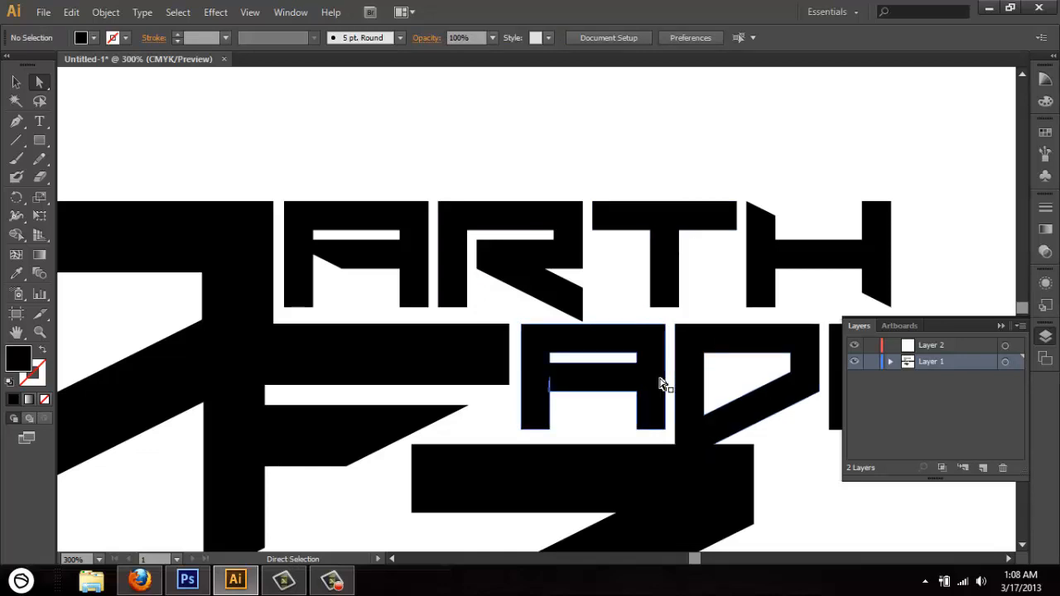
# - Square off the slanted middle bar of the E in FADER by moving its lower anchor point right, in line with the bar's tip
pyautogui.moveTo(696, 561); pyautogui.dragTo(698, 561)
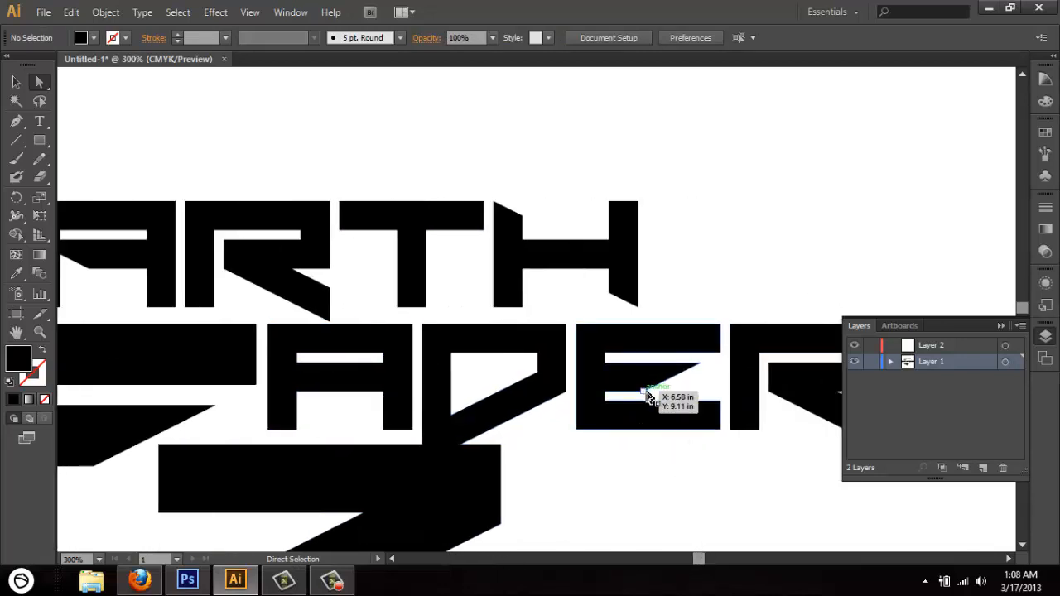
pyautogui.press('alt')
pyautogui.click(648, 396)
pyautogui.click(648, 396)
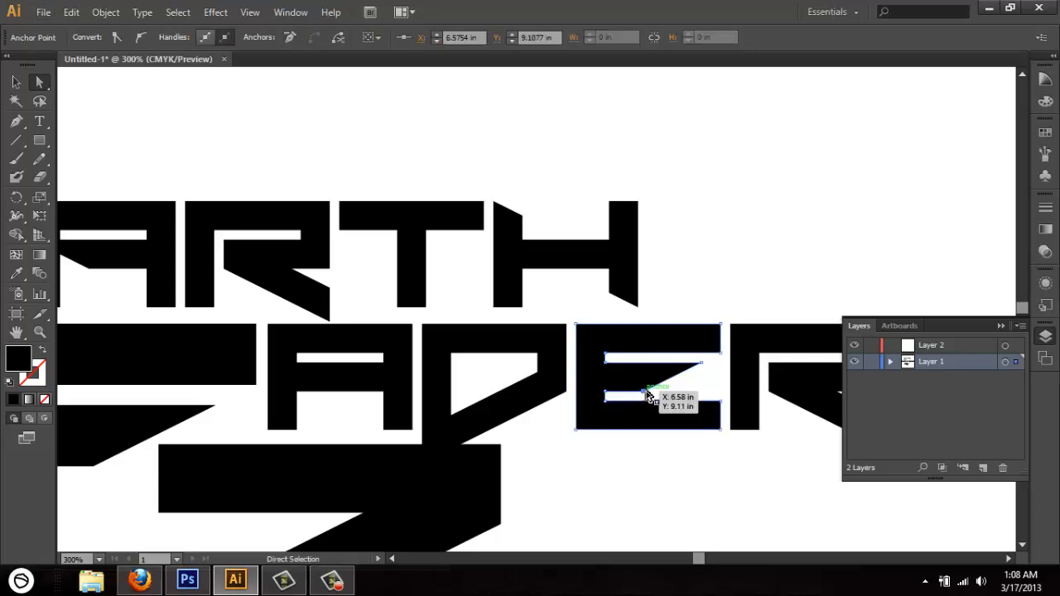
pyautogui.press('Right')
pyautogui.press('Right')
pyautogui.press('Right')
pyautogui.press('Right')
pyautogui.press('Right')
pyautogui.press('Right')
pyautogui.press('Right')
pyautogui.press('Right')
pyautogui.press('Right')
pyautogui.press('Right')
pyautogui.press('Right')
pyautogui.press('Right')
pyautogui.press('Right')
pyautogui.press('Right')
pyautogui.press('Right')
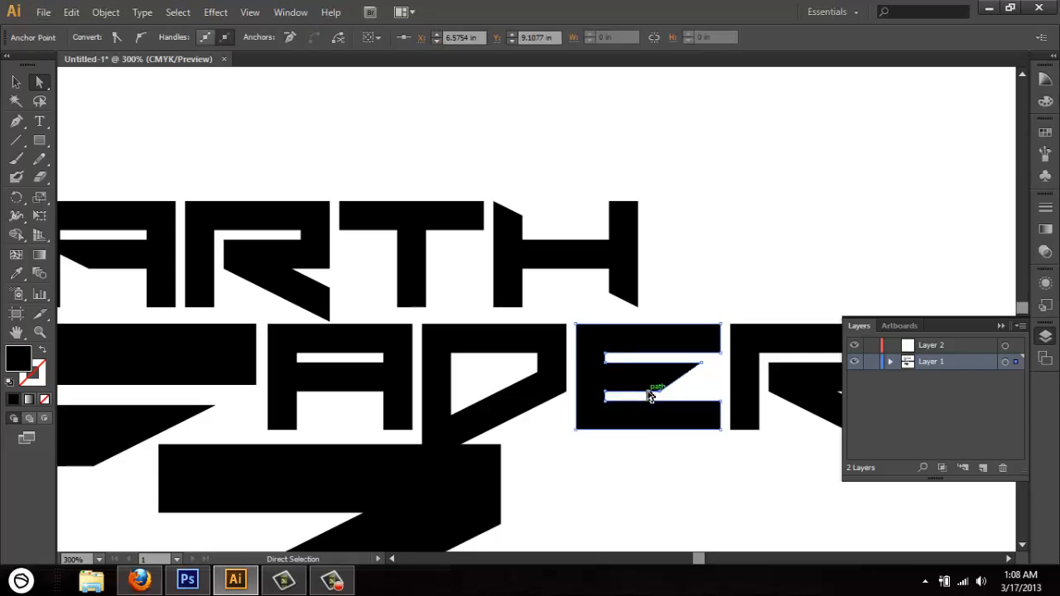
pyautogui.press('Right')
pyautogui.press('Right')
pyautogui.press('Right')
pyautogui.press('Right')
pyautogui.press('Right')
pyautogui.press('Right')
pyautogui.press('Right')
pyautogui.press('Right')
pyautogui.press('Right')
pyautogui.press('Right')
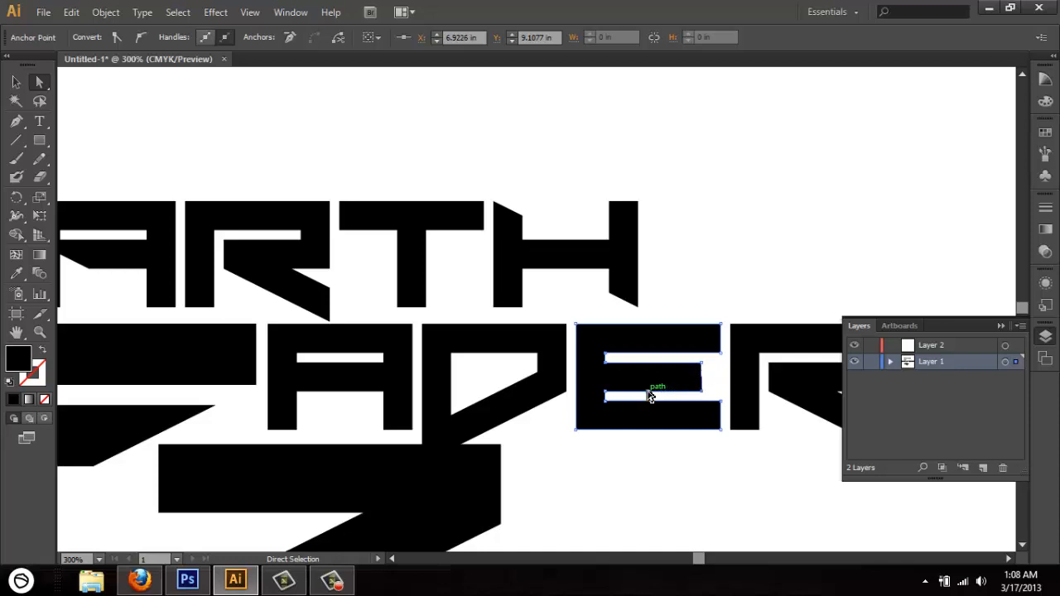
pyautogui.click(652, 466)
# - Extend the left stem of the R in FADER straight down to near the level of the Z's base
pyautogui.scroll(-2, 659, 472)
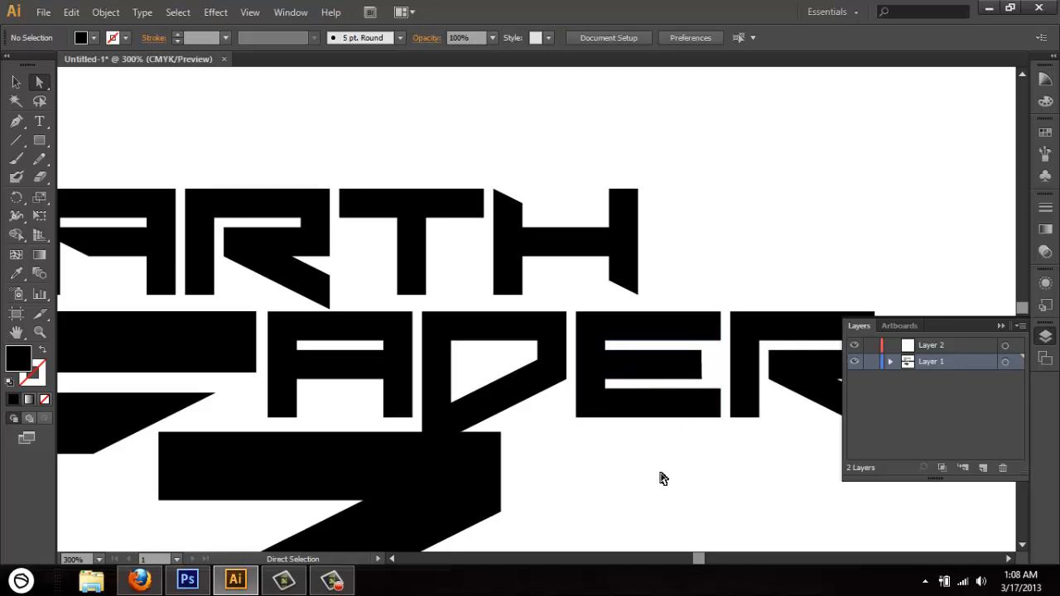
pyautogui.scroll(-3, 659, 479)
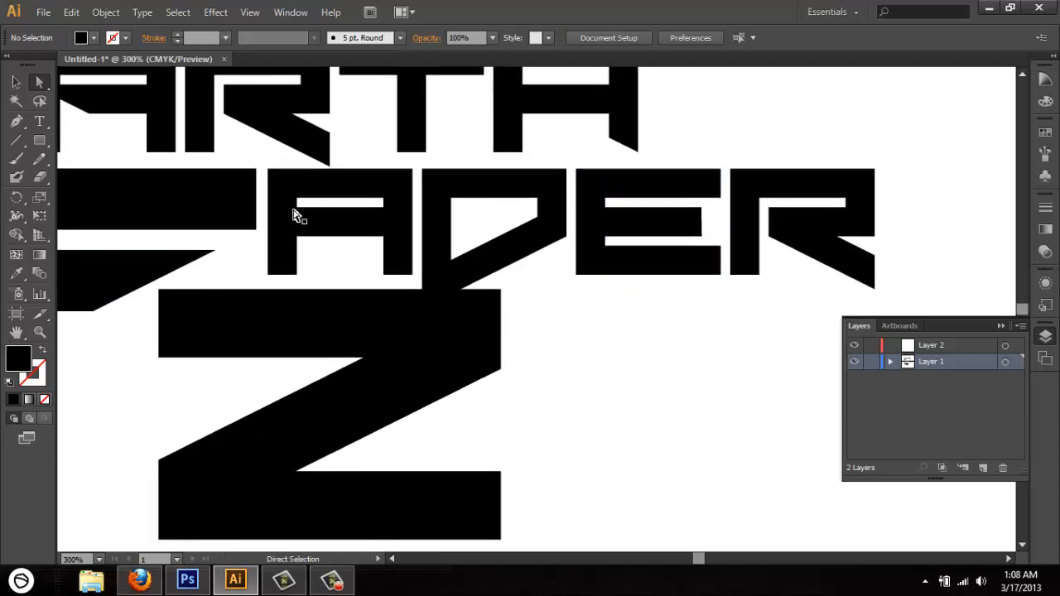
pyautogui.moveTo(783, 269); pyautogui.dragTo(730, 282)
pyautogui.keyDown('shift'); pyautogui.click(760, 275); pyautogui.keyUp('shift')
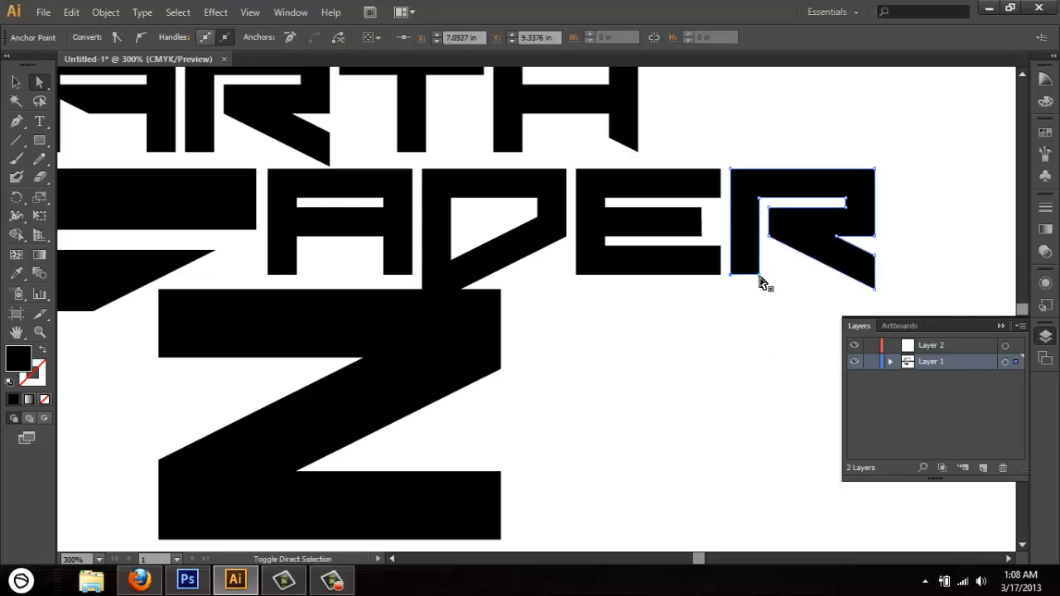
pyautogui.moveTo(760, 275); pyautogui.dragTo(760, 512)
pyautogui.click(784, 428)
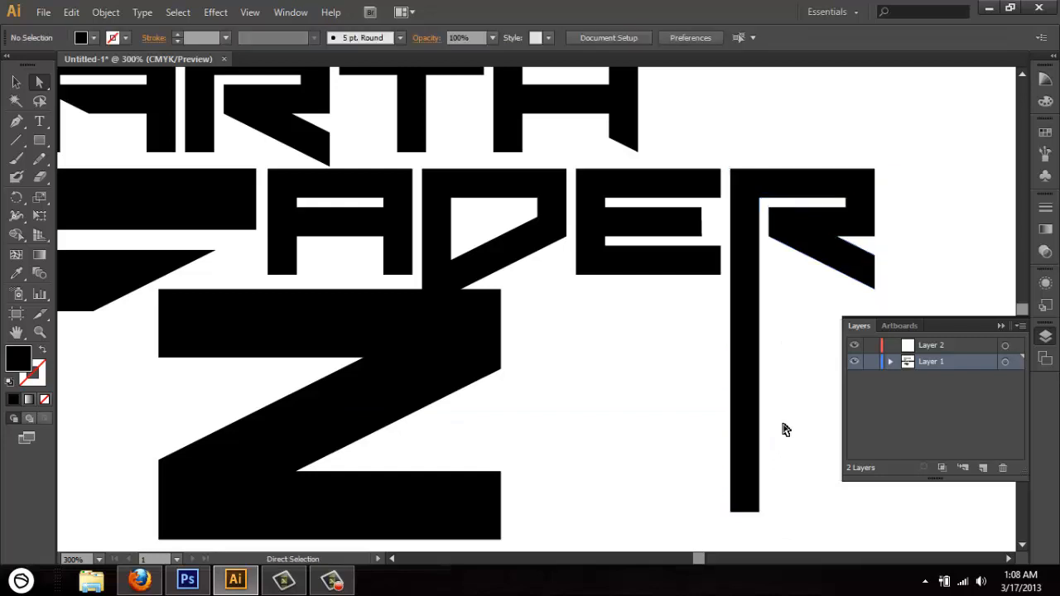
# - Stretch the Z's lower bar horizontally until it ends just short of the R's extended stem, and deselect it
pyautogui.scroll(-2, 539, 392)
pyautogui.moveTo(523, 386); pyautogui.dragTo(487, 556)
pyautogui.click(501, 433)
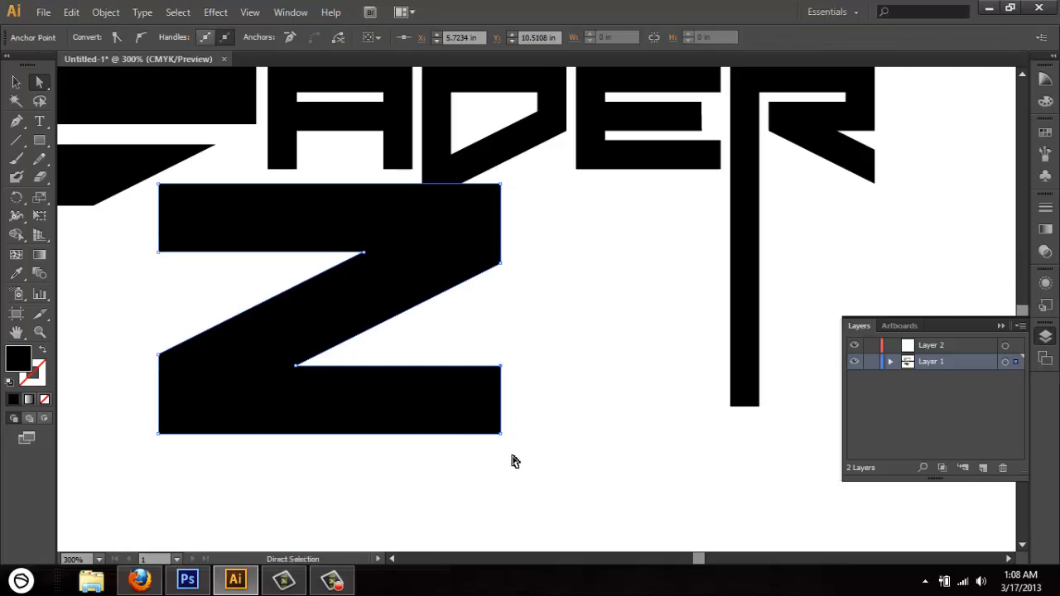
pyautogui.moveTo(501, 435); pyautogui.dragTo(713, 433)
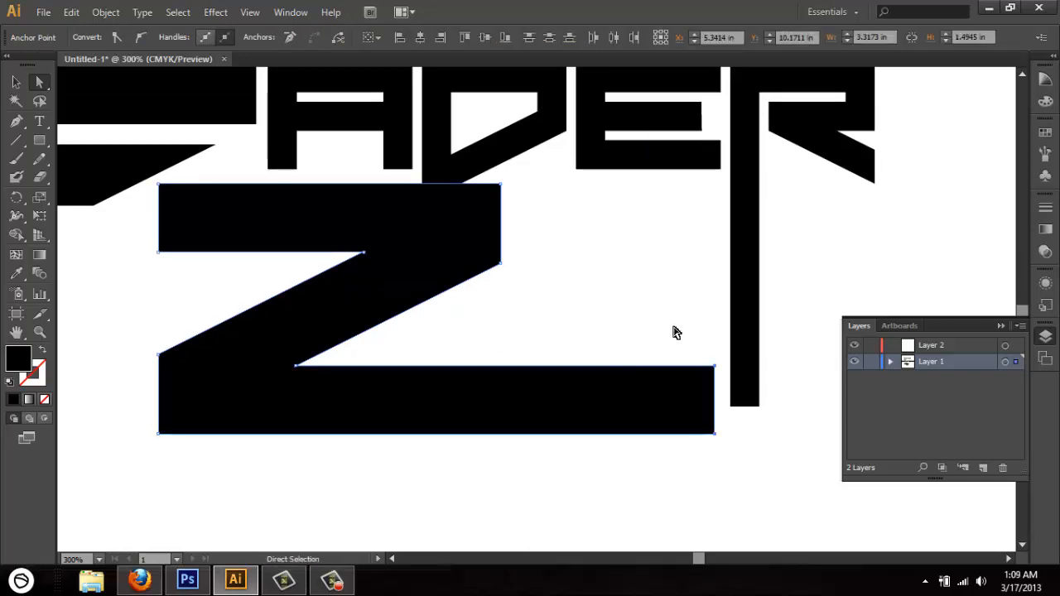
pyautogui.hotkey('ctrl', '-')
pyautogui.hotkey('ctrl', '-')
pyautogui.hotkey('ctrl', '-')
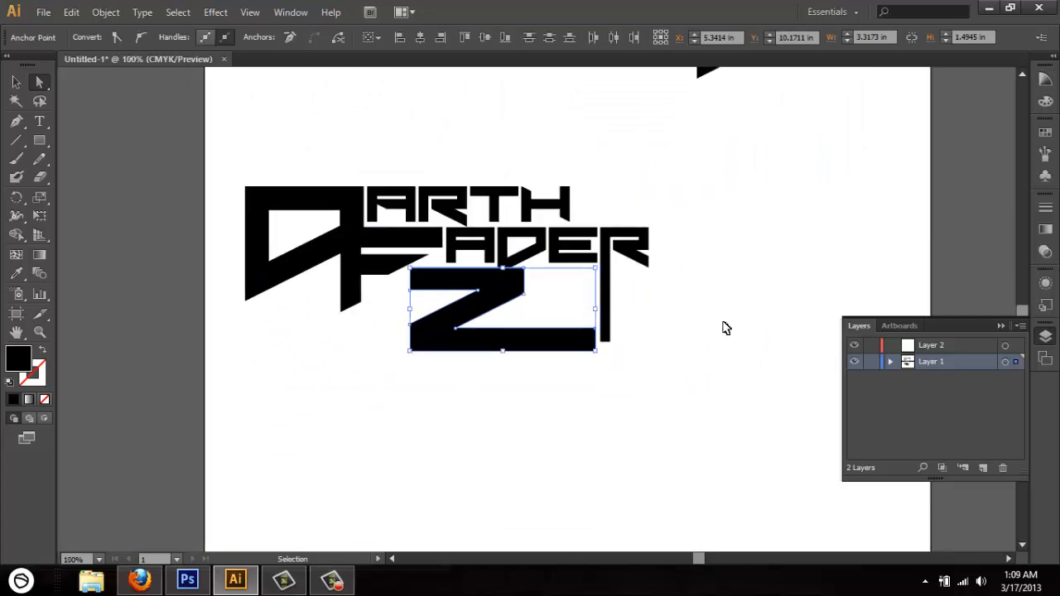
pyautogui.click(705, 460)
pyautogui.scroll(4, 696, 476)
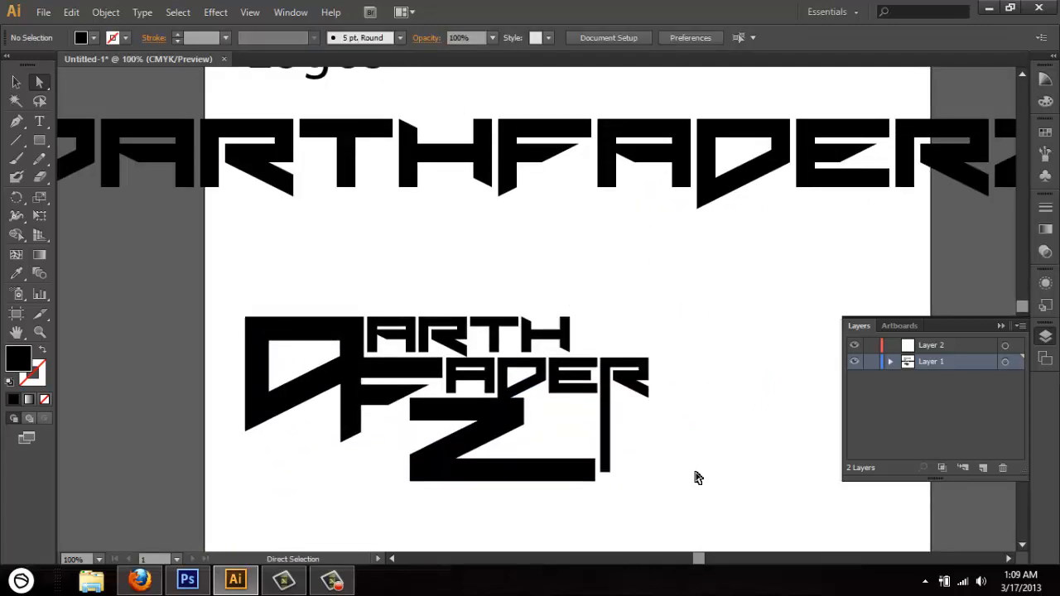
# - Switch to Firefox and look through the WatchTHIS! Productions Facebook page down to its earlier 2013 posts
pyautogui.click(155, 587)
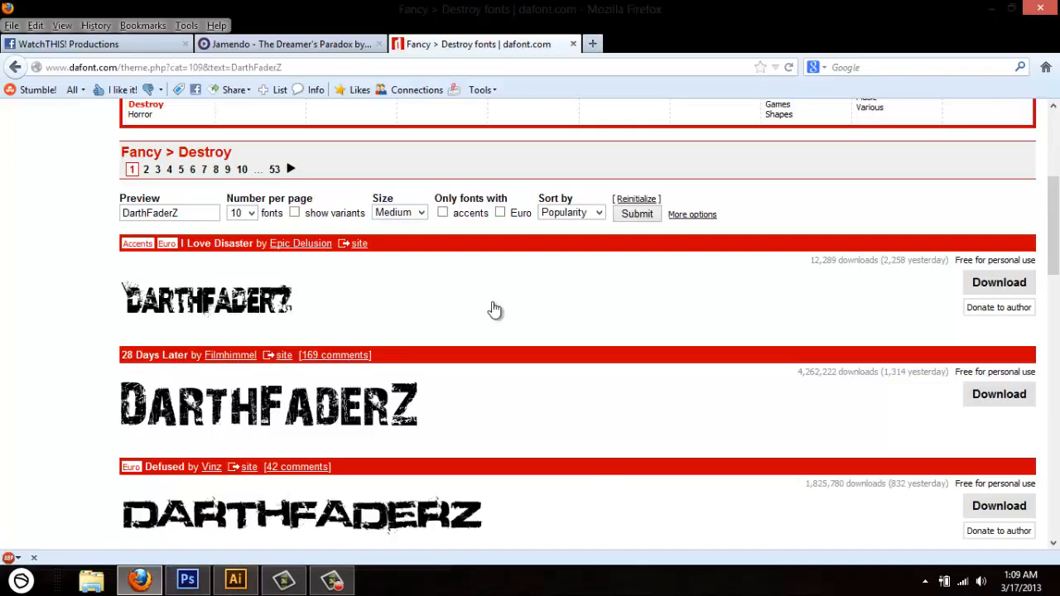
pyautogui.click(120, 44)
pyautogui.scroll(-2, 587, 466)
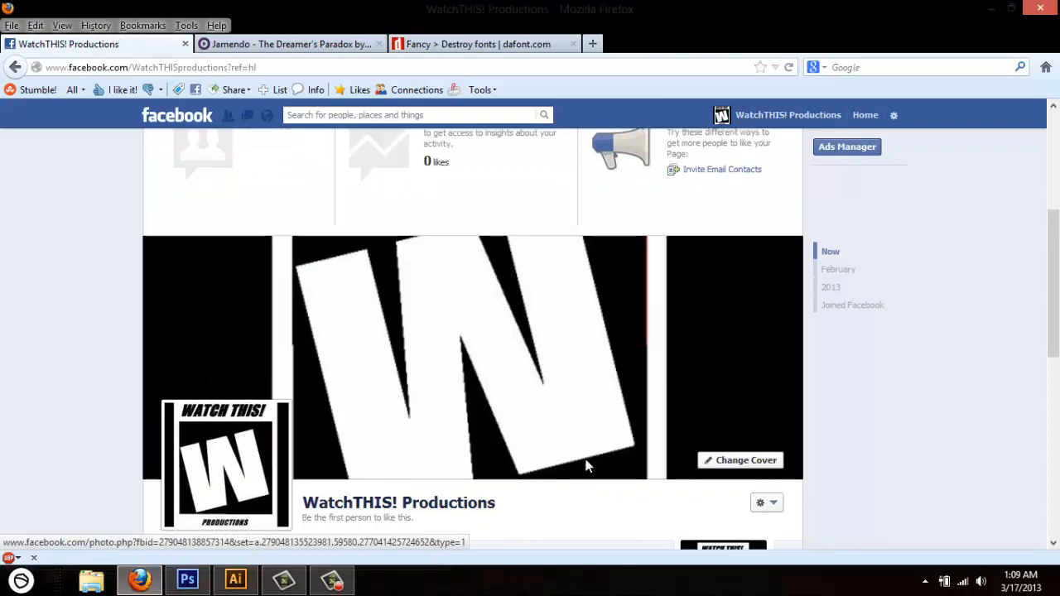
pyautogui.scroll(-2, 585, 466)
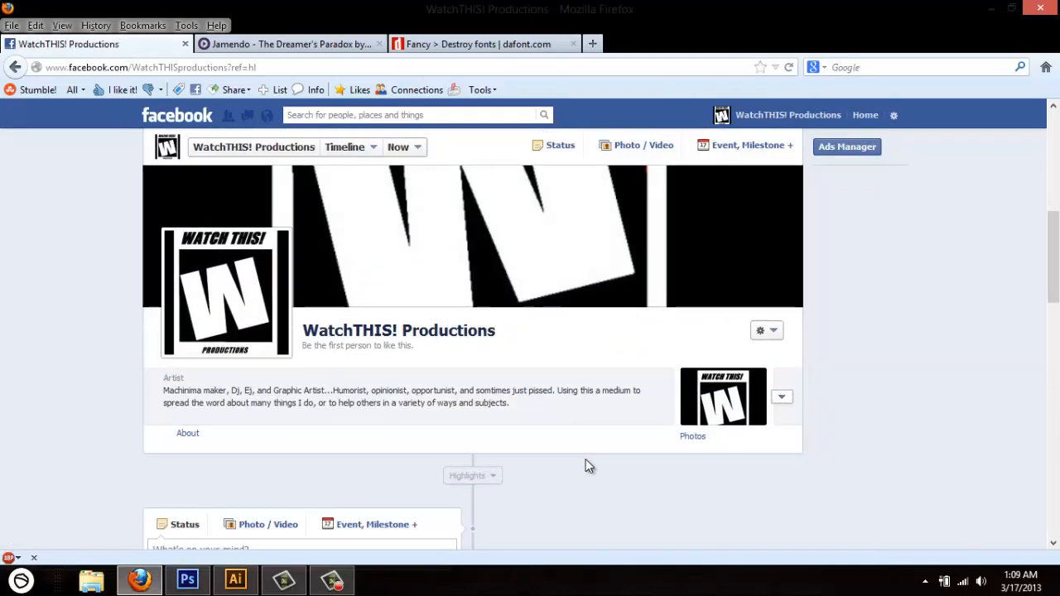
pyautogui.scroll(-4, 586, 466)
pyautogui.scroll(-5, 585, 466)
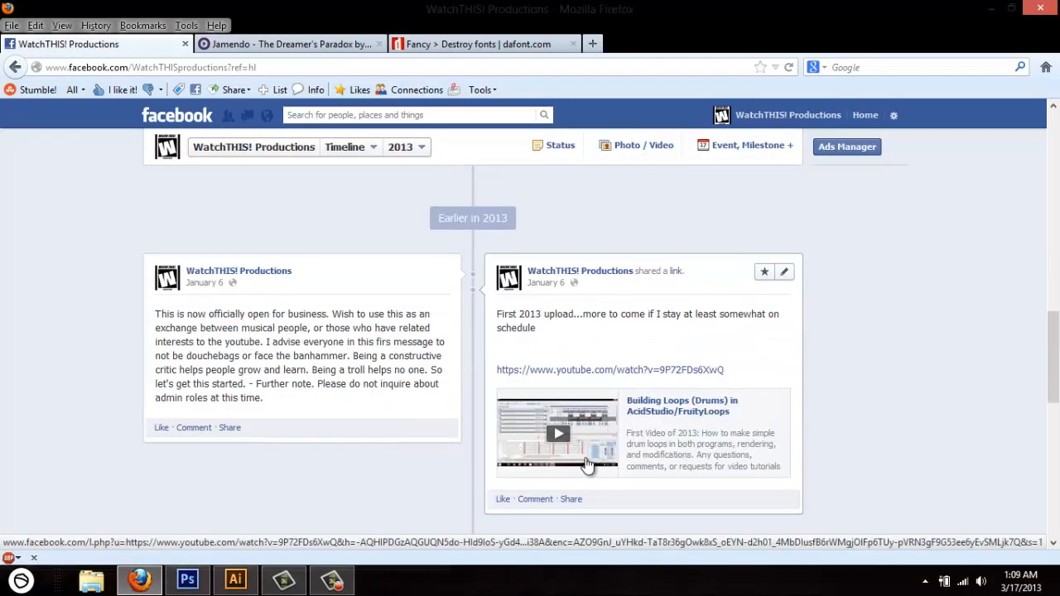
pyautogui.scroll(5, 586, 463)
pyautogui.scroll(10, 587, 463)
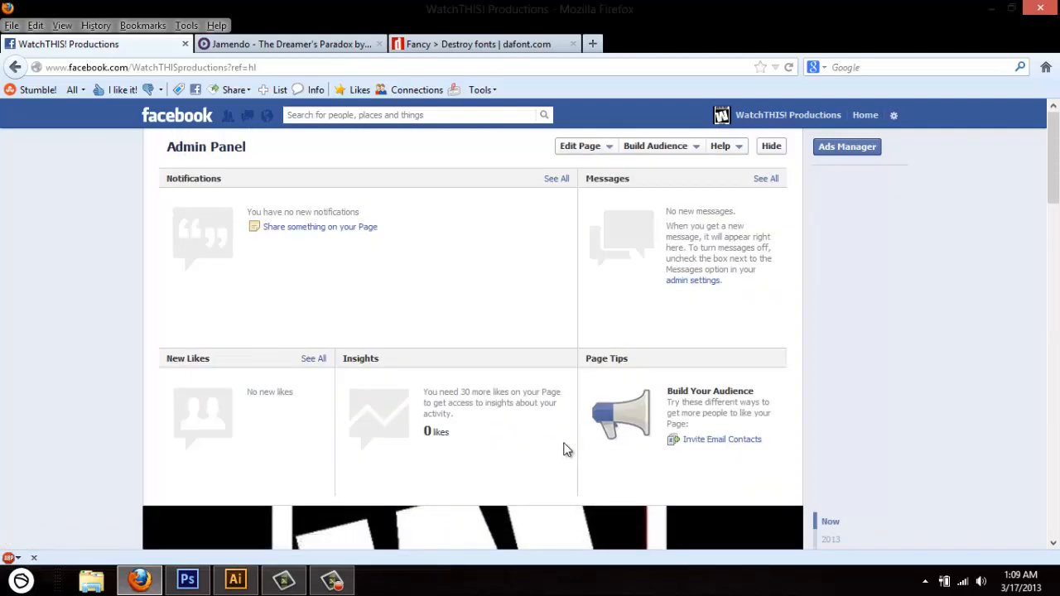
# - Review the Facebook page's admin overview, cover image and artist description
pyautogui.scroll(-2, 529, 445)
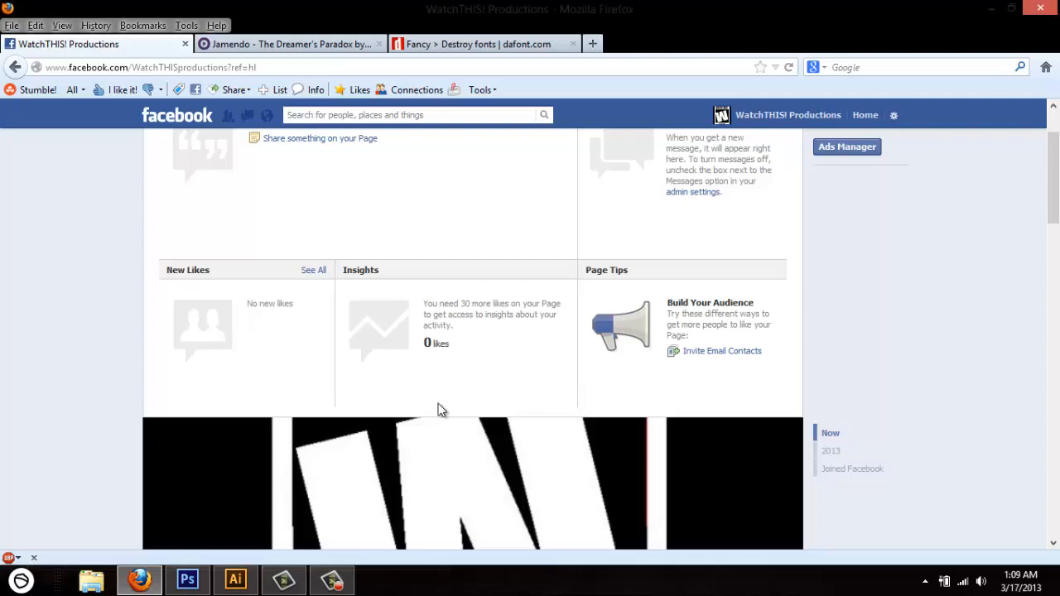
pyautogui.scroll(-5, 438, 409)
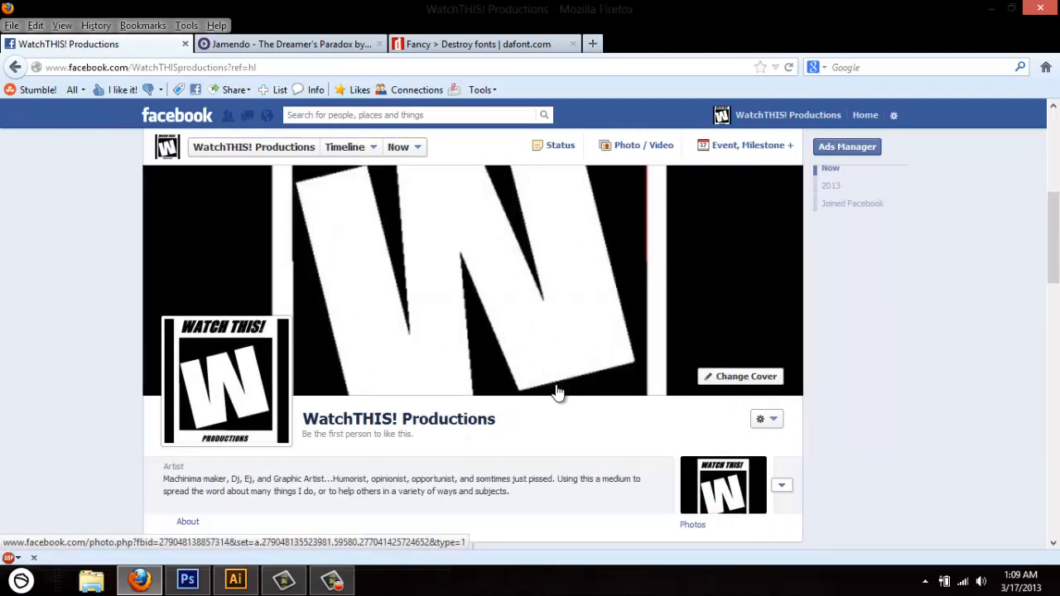
pyautogui.scroll(-3, 556, 392)
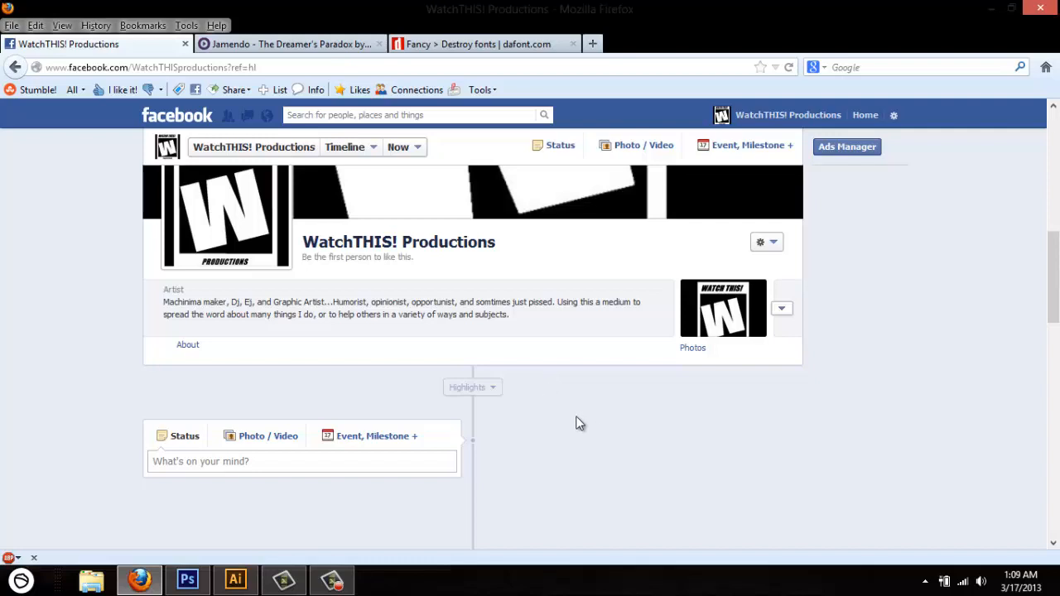
pyautogui.moveTo(1058, 319); pyautogui.dragTo(1056, 141)
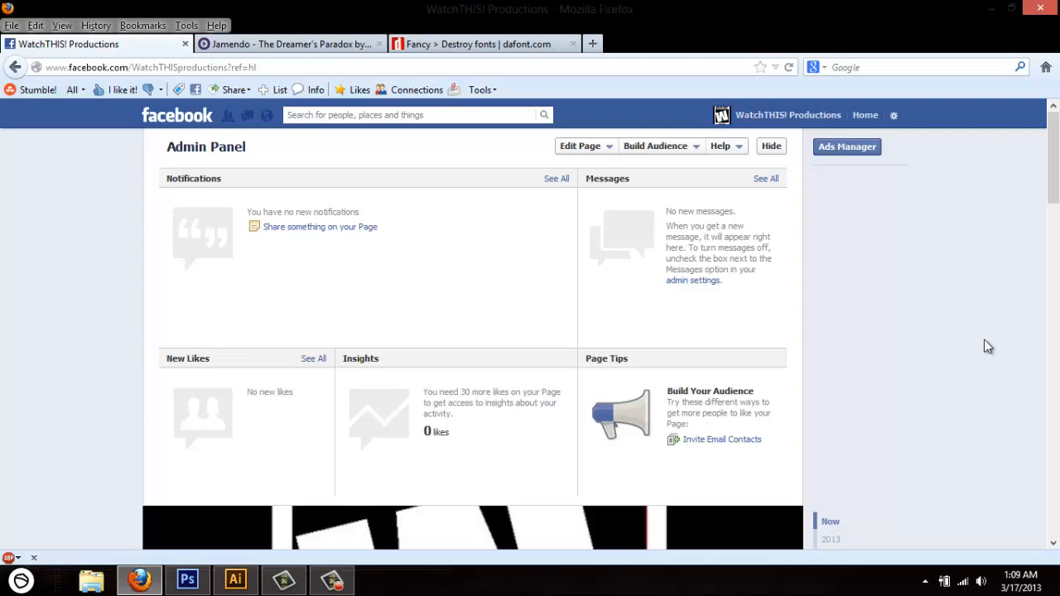
pyautogui.scroll(-3, 977, 362)
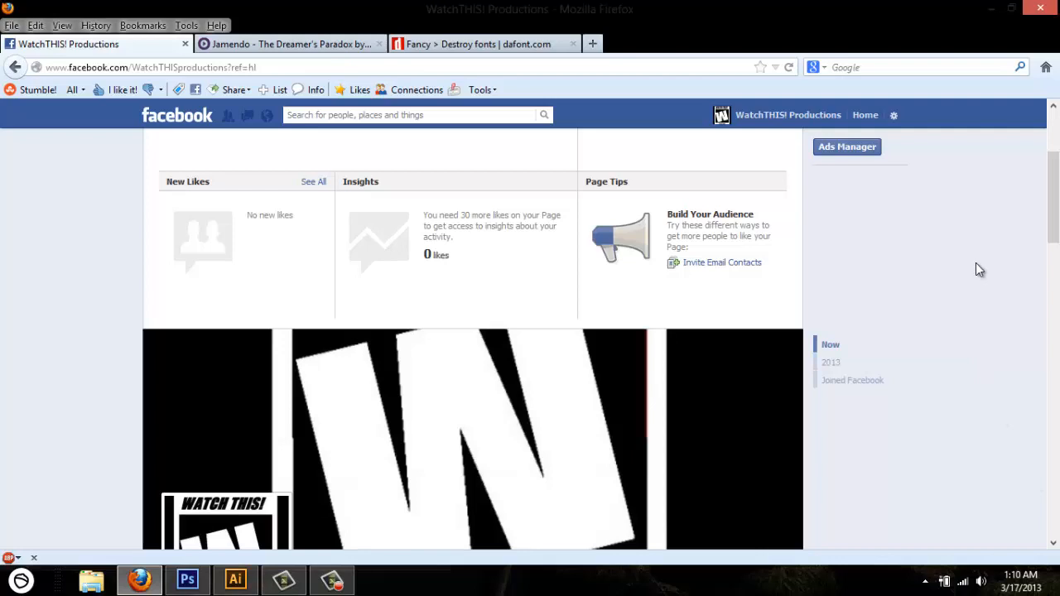
pyautogui.scroll(-5, 977, 269)
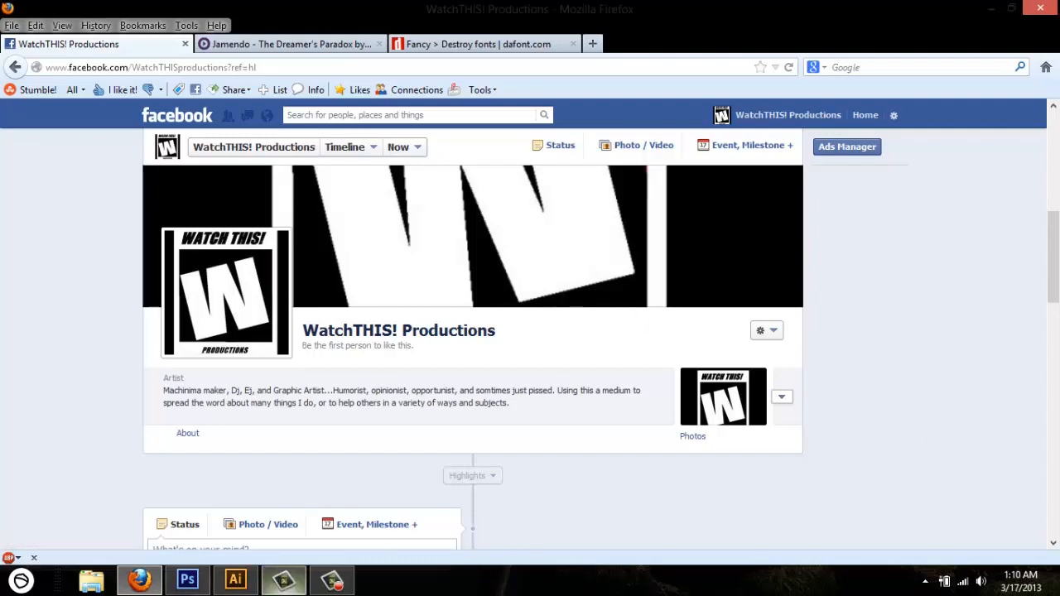
# - Switch to Photoshop to view the styled Darth Fader Z logo
pyautogui.click(227, 582)
pyautogui.click(203, 587)
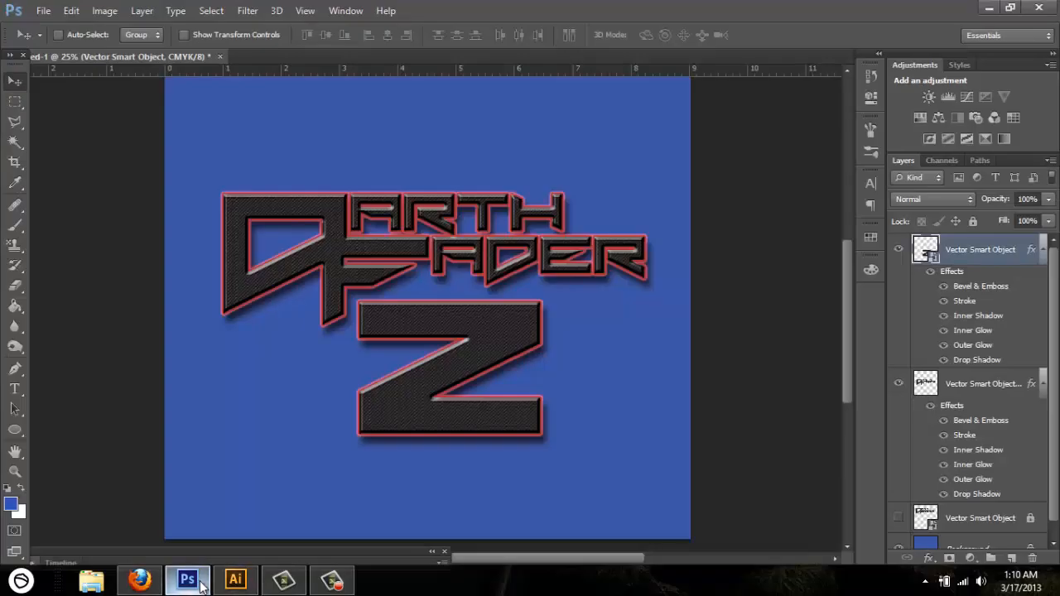